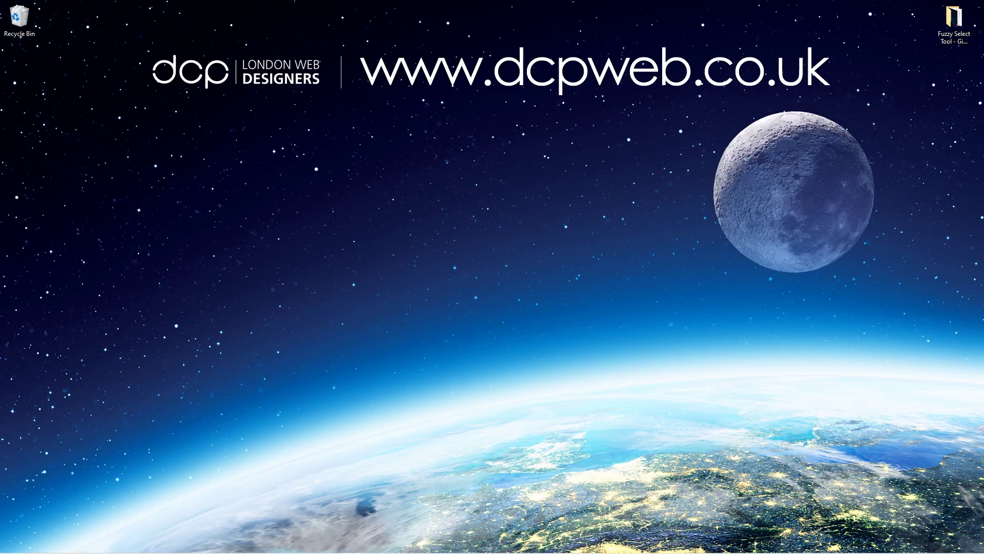
Step: Open the Fuzzy Select Tool - Gimp 2.10 folder and select the moon JPG
{"action": "double_click", "coordinate": [955, 21]}
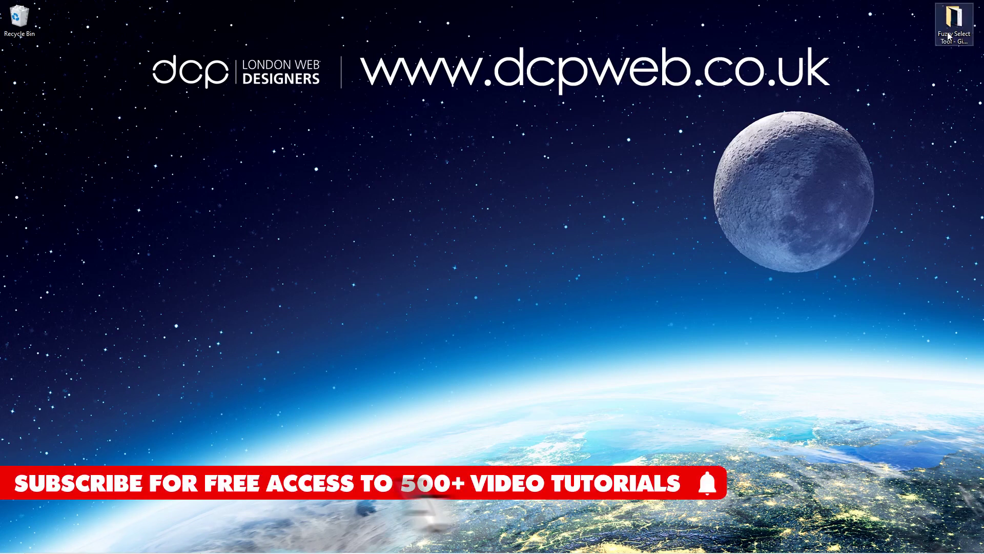
{"action": "left_click", "coordinate": [618, 201]}
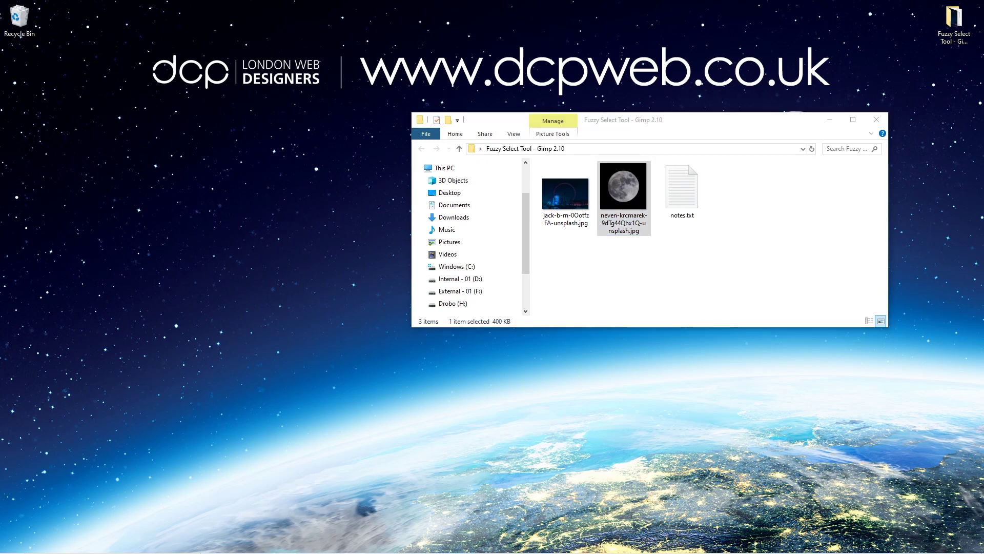
Step: Open the moon JPG in GIMP by dropping it on the canvas, then choose Fuzzy Select
{"action": "mouse_move", "coordinate": [585, 551]}
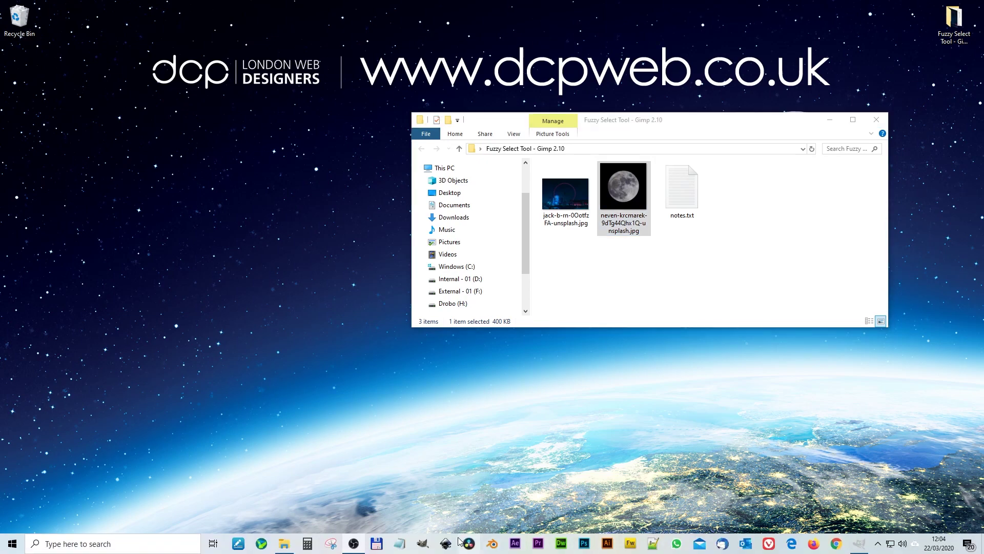
{"action": "left_click", "coordinate": [426, 544]}
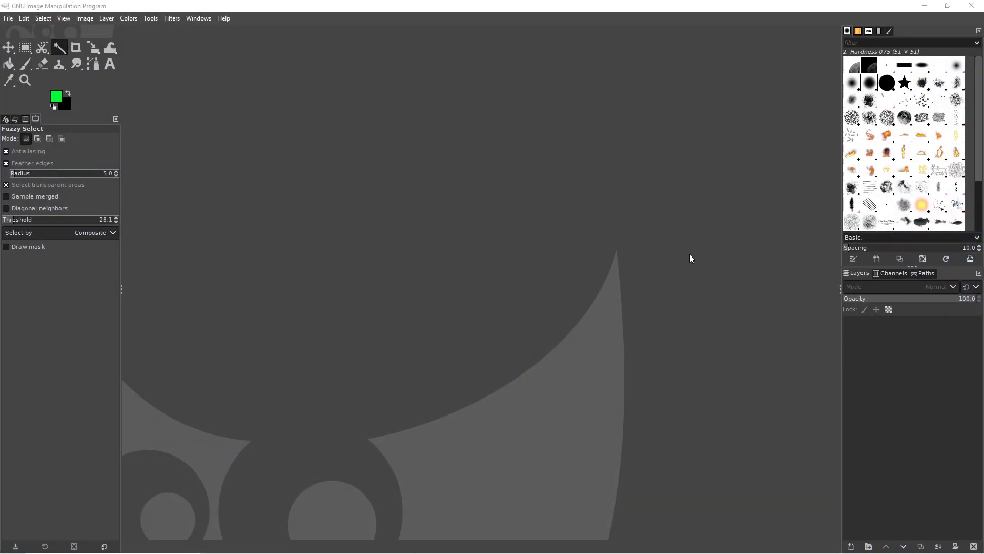
{"action": "key", "text": "alt+Tab"}
{"action": "left_click_drag", "start_coordinate": [622, 198], "coordinate": [326, 262]}
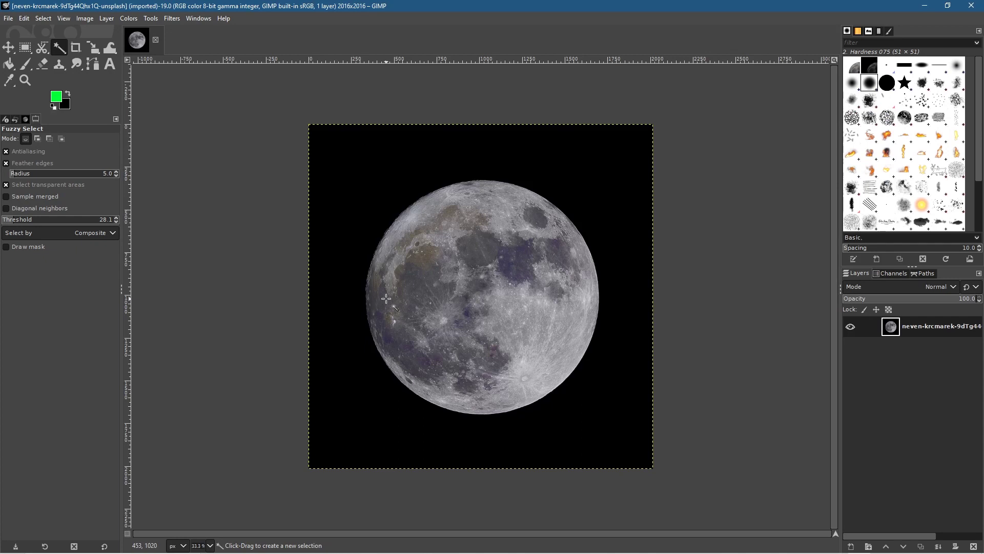
{"action": "left_click", "coordinate": [8, 47]}
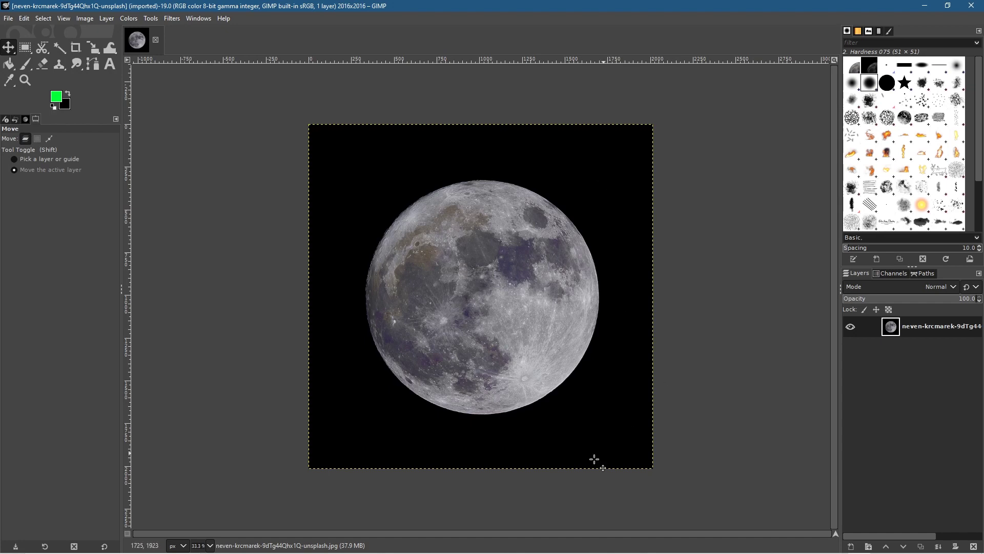
{"action": "left_click", "coordinate": [59, 48]}
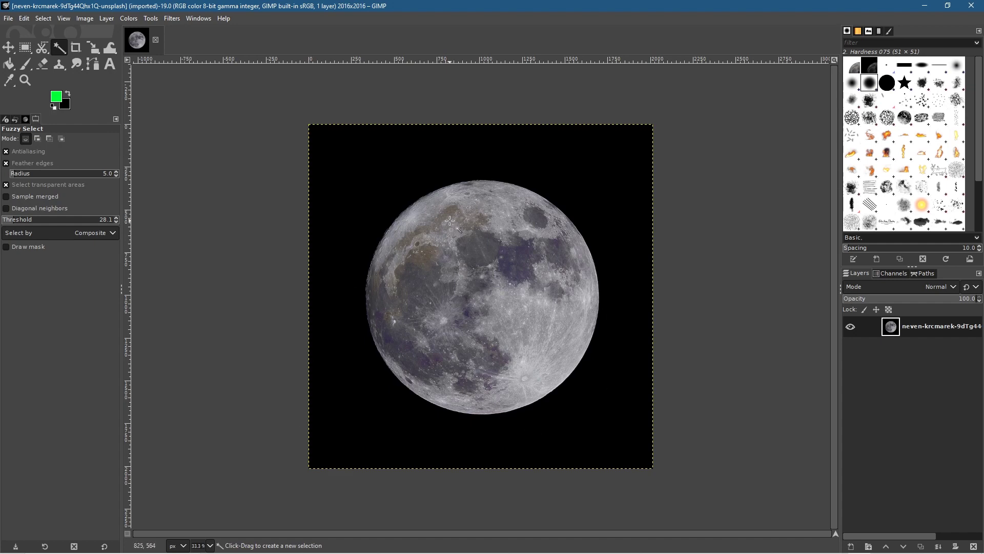
Step: Turn off Feather edges and raise the Fuzzy Select threshold to 145
{"action": "left_click", "coordinate": [8, 164]}
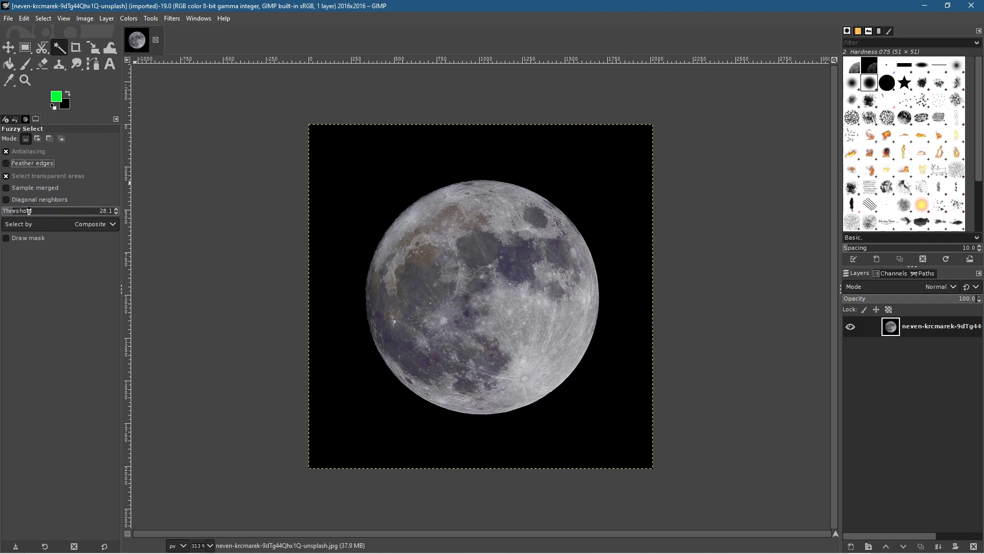
{"action": "left_click_drag", "start_coordinate": [13, 212], "coordinate": [65, 213]}
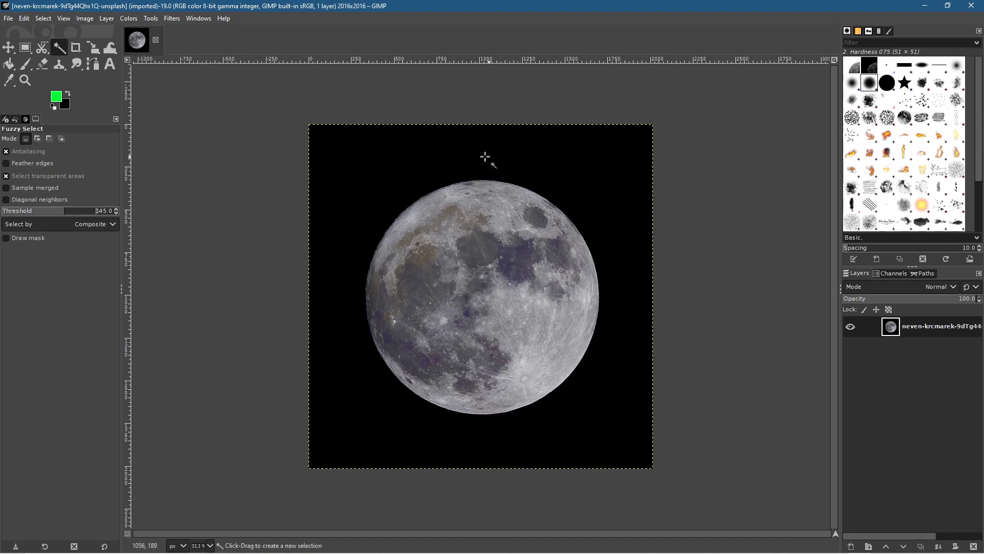
Step: Select the black sky, then lower the threshold through 78.4, 42.1 and 33.9 to 19.9
{"action": "left_click", "coordinate": [598, 160]}
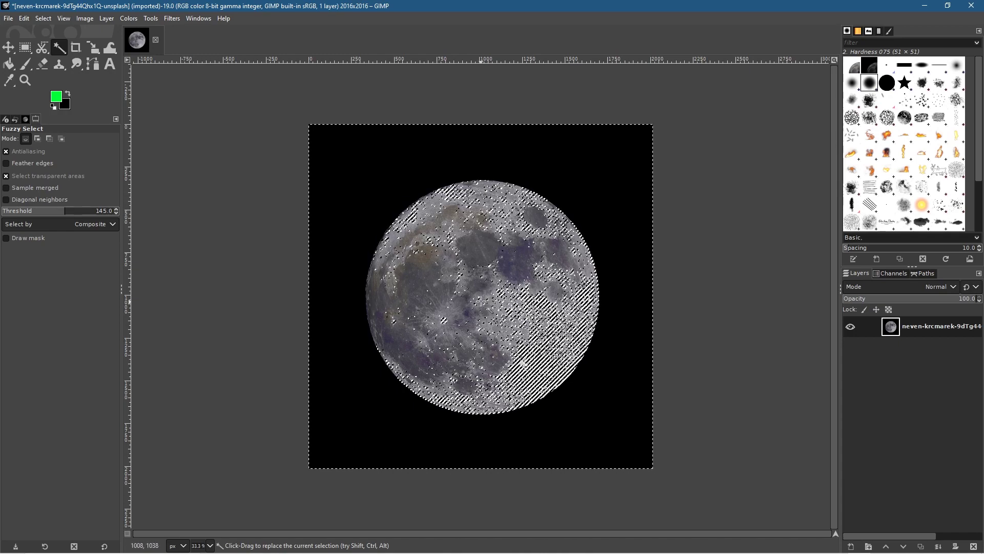
{"action": "left_click", "coordinate": [39, 213]}
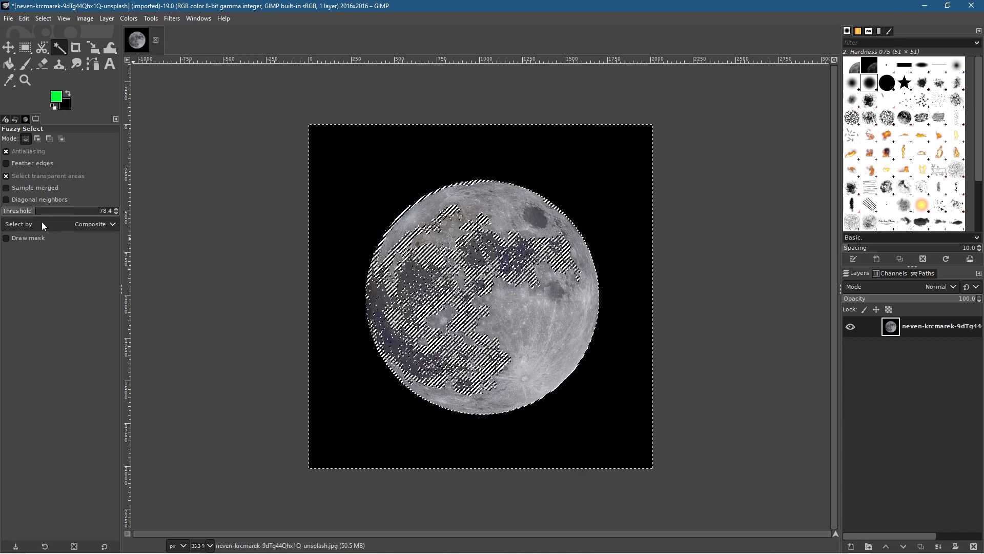
{"action": "left_click", "coordinate": [20, 213]}
{"action": "left_click", "coordinate": [18, 212]}
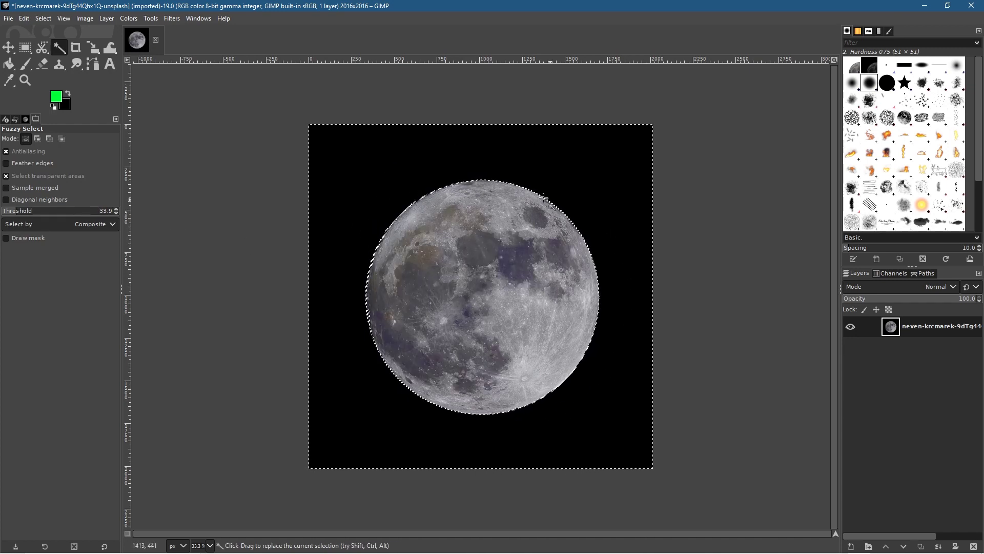
{"action": "left_click", "coordinate": [11, 213]}
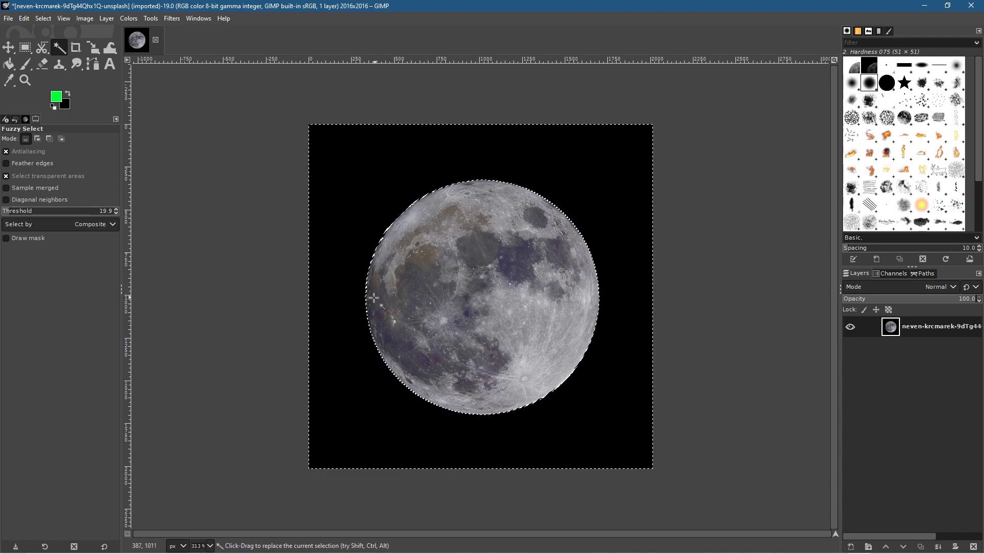
{"action": "scroll", "coordinate": [358, 293], "scroll_direction": "up", "scroll_amount": 7}
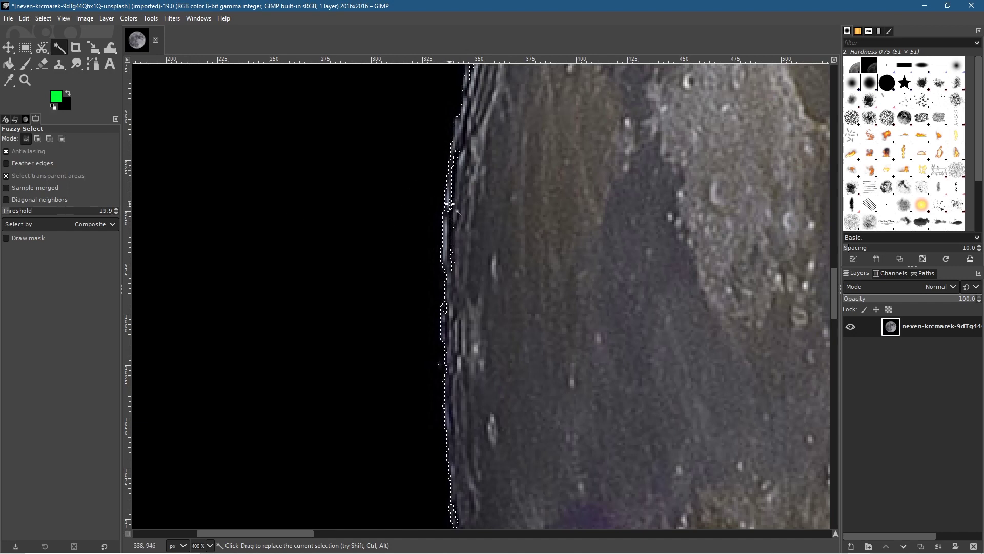
Step: Reselect the black sky at threshold 11.7 and check the moon's rim at several zoom levels
{"action": "left_click", "coordinate": [6, 212]}
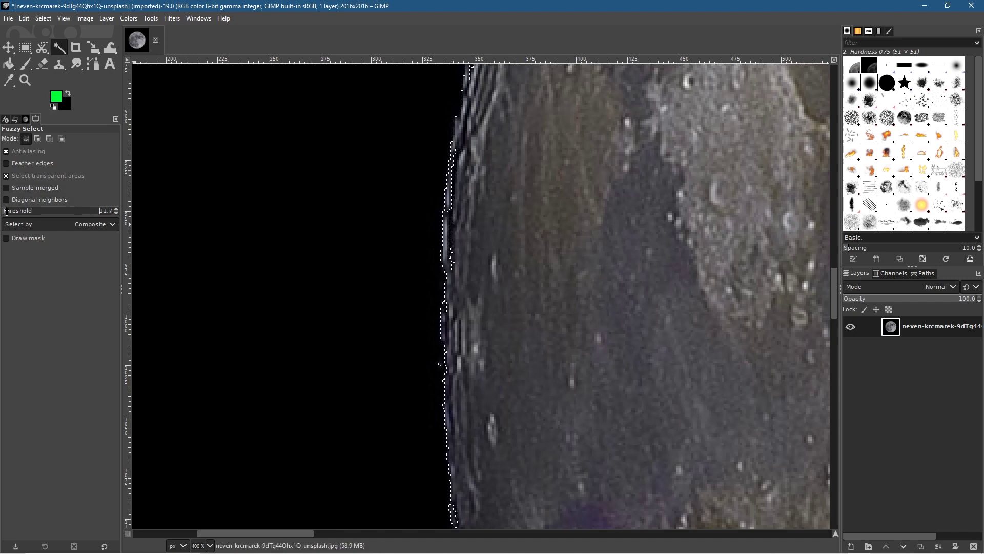
{"action": "left_click", "coordinate": [352, 219]}
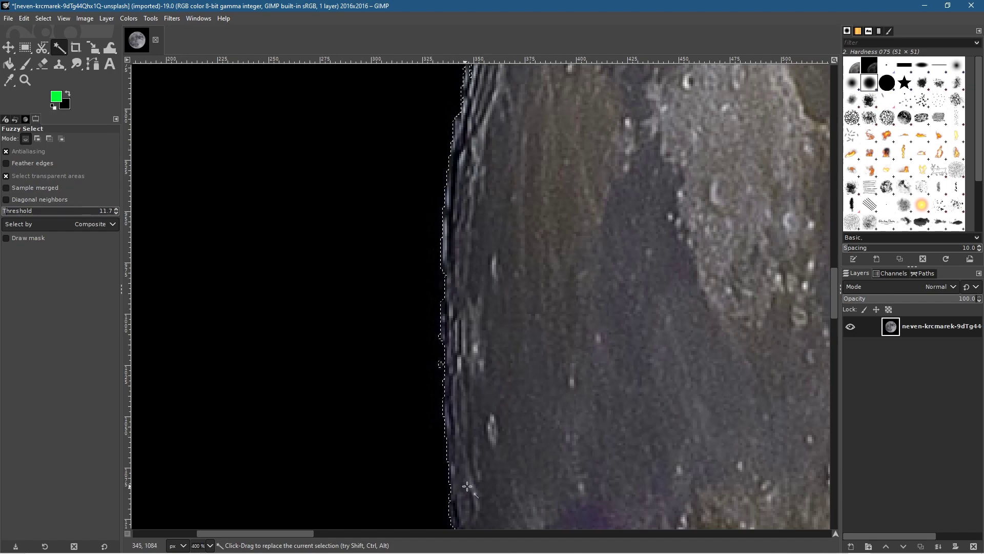
{"action": "scroll", "coordinate": [468, 88], "scroll_direction": "down", "scroll_amount": 3}
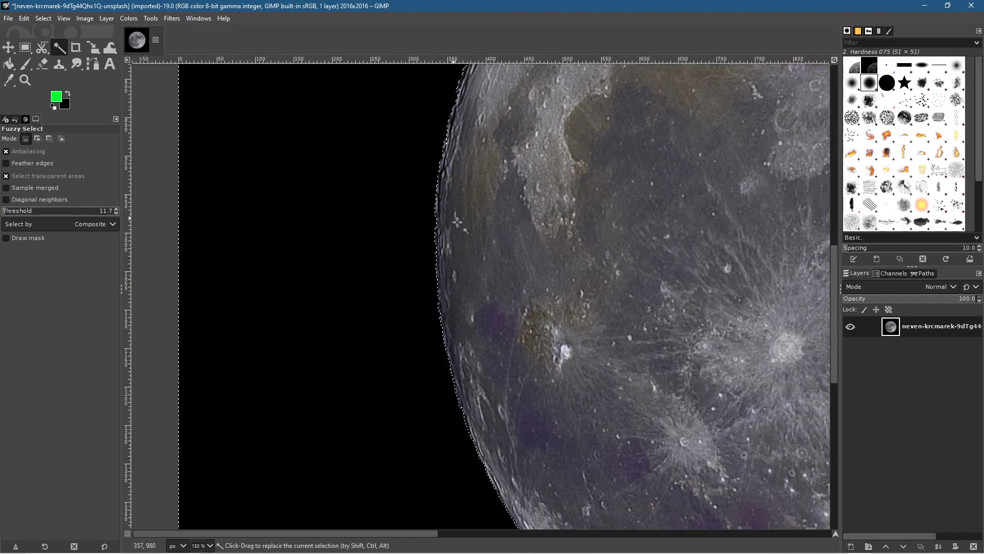
{"action": "scroll", "coordinate": [472, 359], "scroll_direction": "up", "scroll_amount": 2}
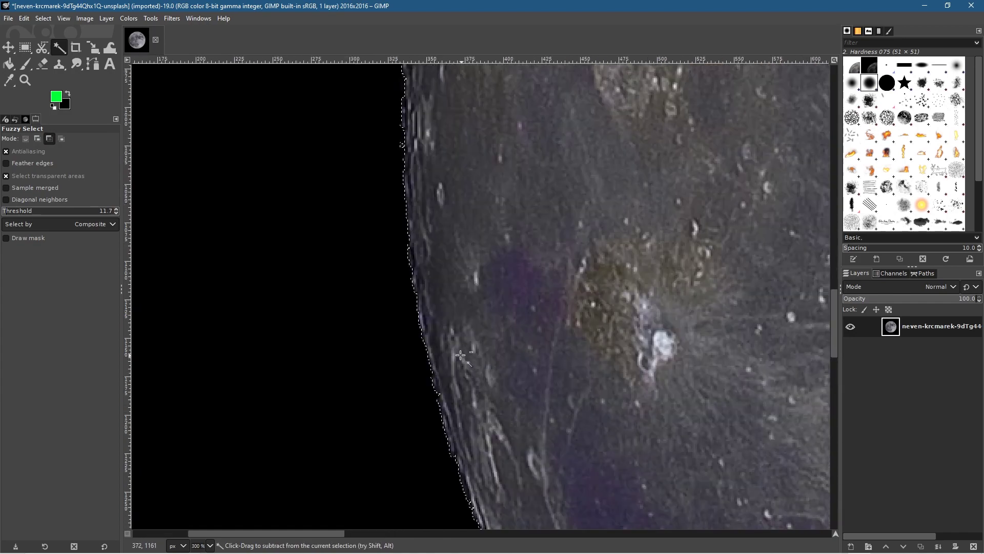
{"action": "scroll", "coordinate": [459, 288], "scroll_direction": "down", "scroll_amount": 6}
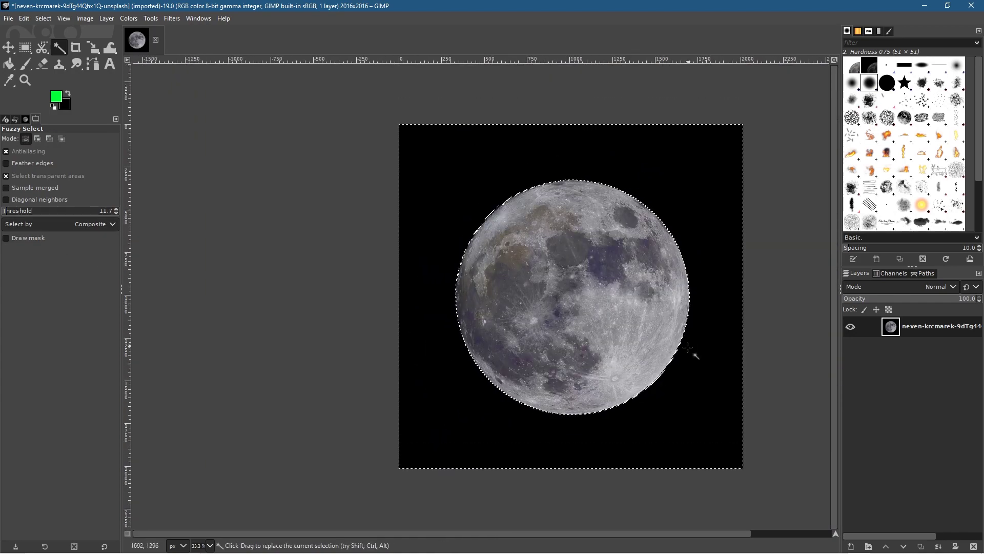
{"action": "scroll", "coordinate": [681, 369], "scroll_direction": "up", "scroll_amount": 2}
{"action": "scroll", "coordinate": [681, 369], "scroll_direction": "up", "scroll_amount": 5}
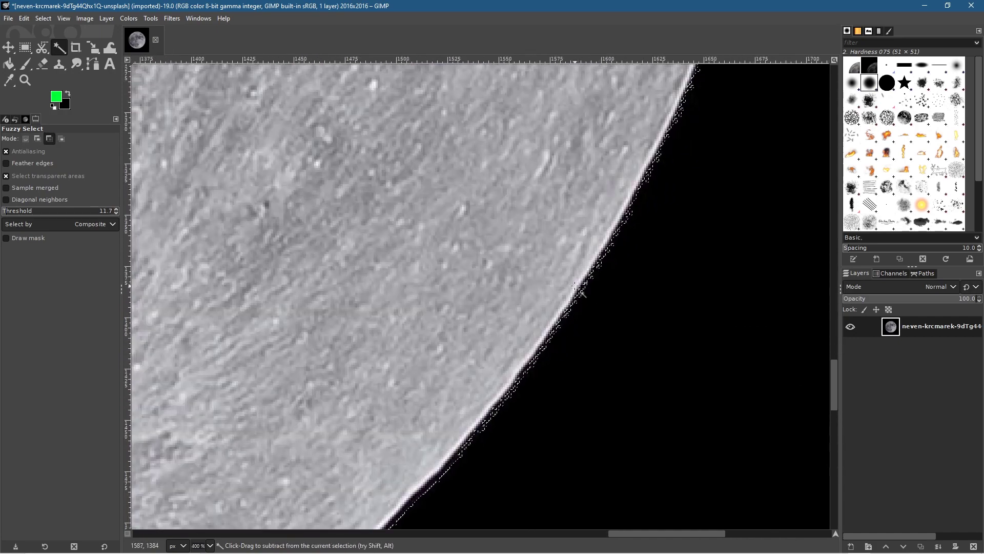
{"action": "scroll", "coordinate": [590, 289], "scroll_direction": "down", "scroll_amount": 6}
{"action": "scroll", "coordinate": [533, 280], "scroll_direction": "down", "scroll_amount": 2}
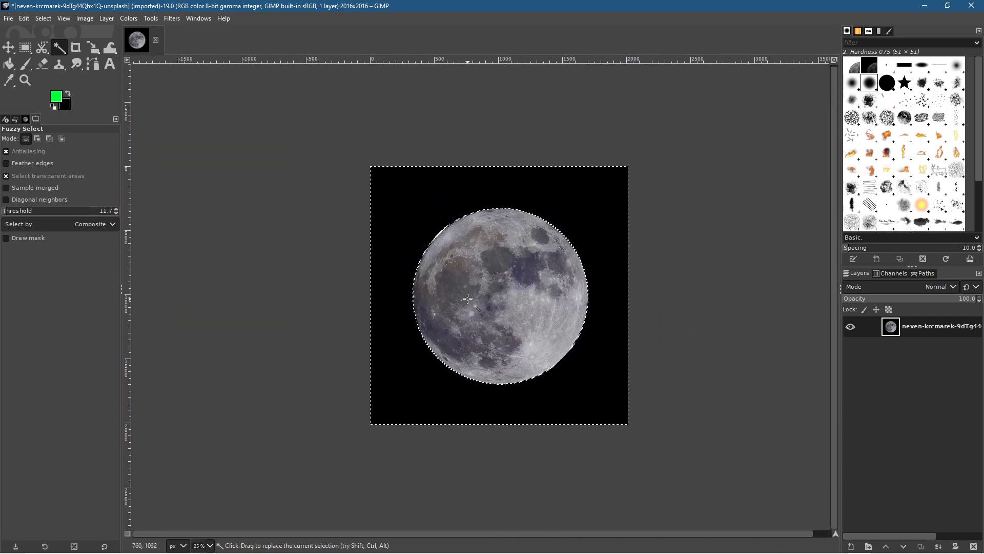
{"action": "scroll", "coordinate": [464, 287], "scroll_direction": "up", "scroll_amount": 1}
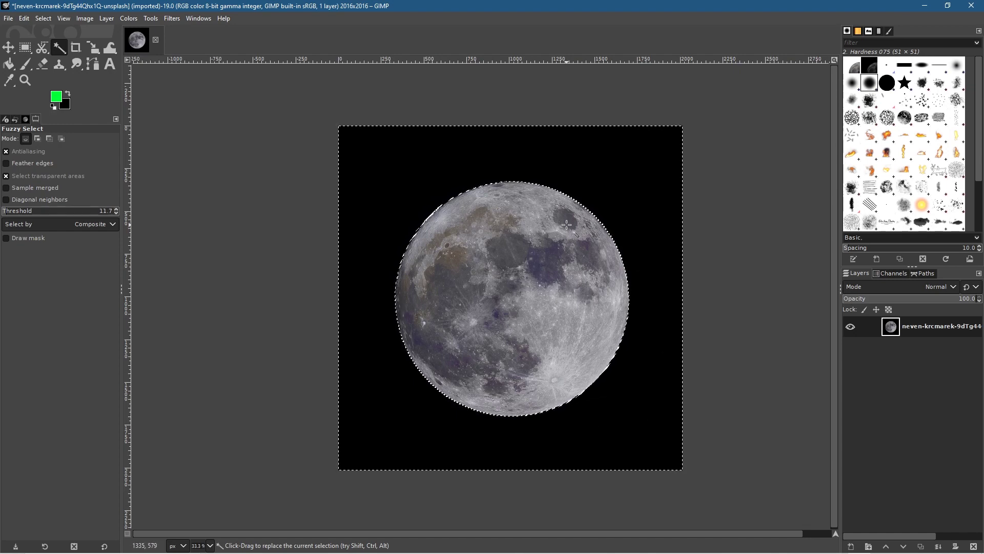
{"action": "left_click", "coordinate": [43, 18]}
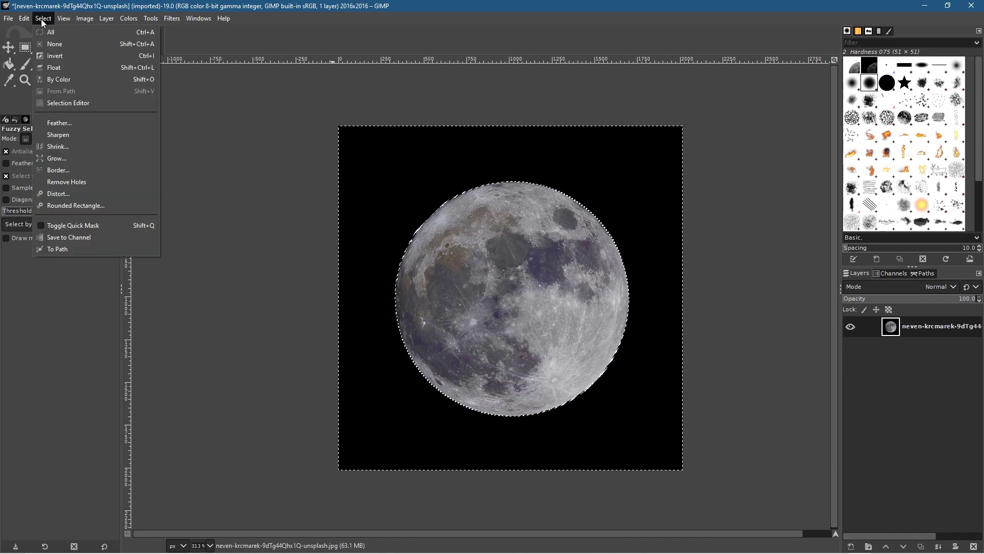
Step: Invert the selection onto the moon and copy the moon pixels
{"action": "left_click", "coordinate": [59, 59]}
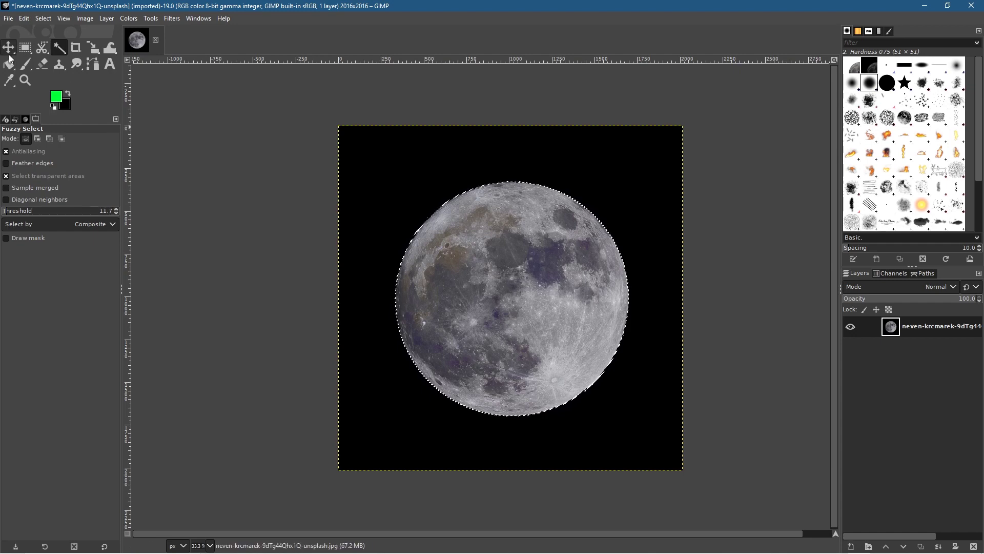
{"action": "left_click", "coordinate": [24, 20]}
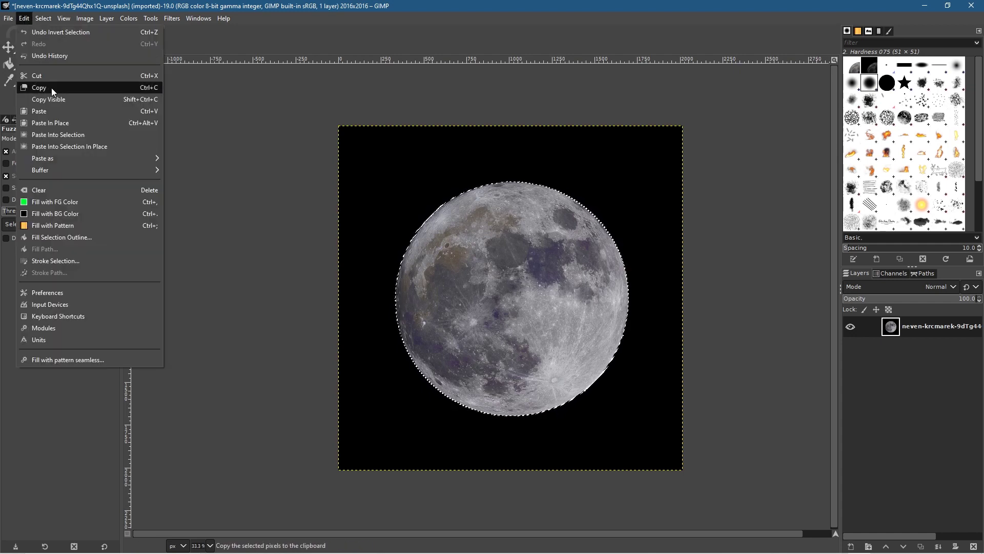
{"action": "left_click", "coordinate": [51, 87]}
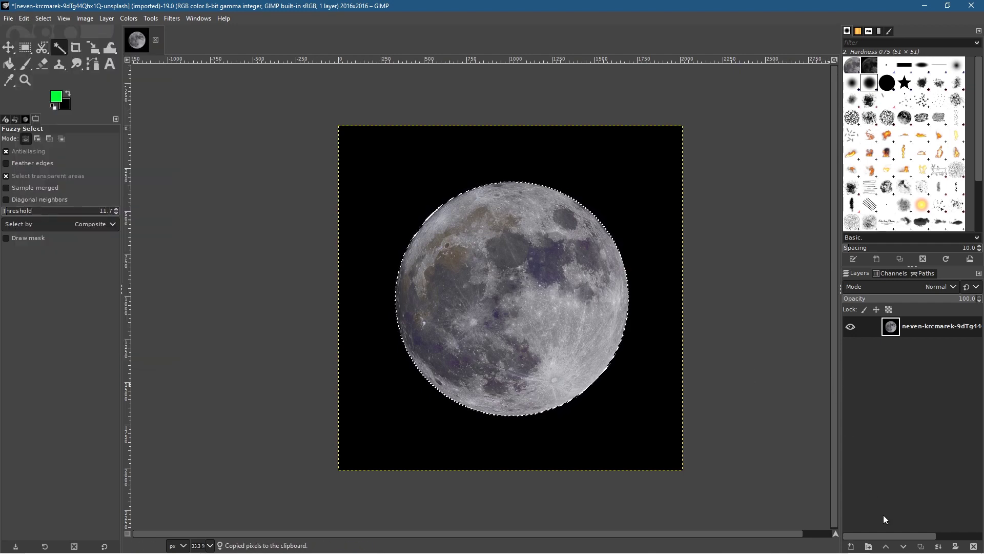
Step: Add a transparent layer, paste and anchor the moon into it, and hide the original photo
{"action": "left_click", "coordinate": [852, 547]}
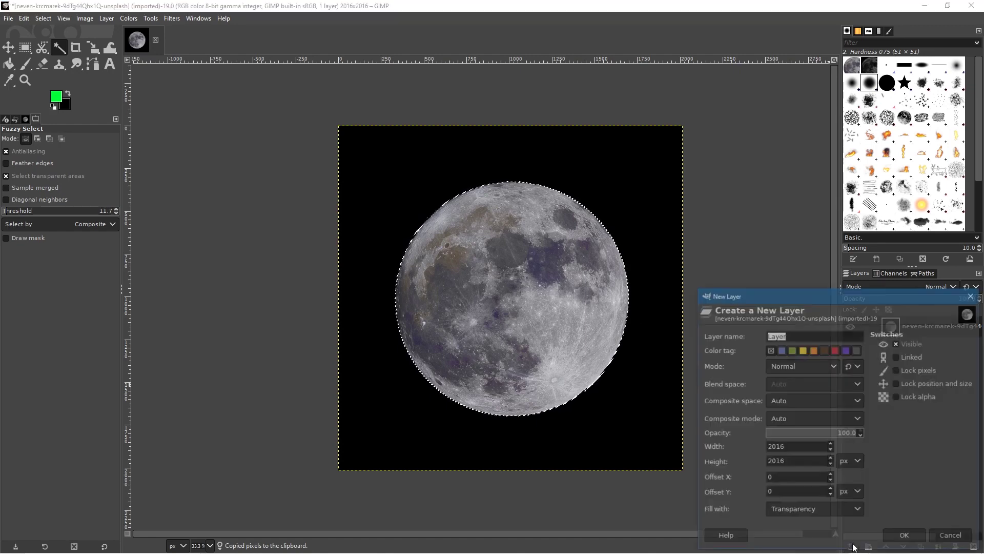
{"action": "left_click", "coordinate": [906, 537]}
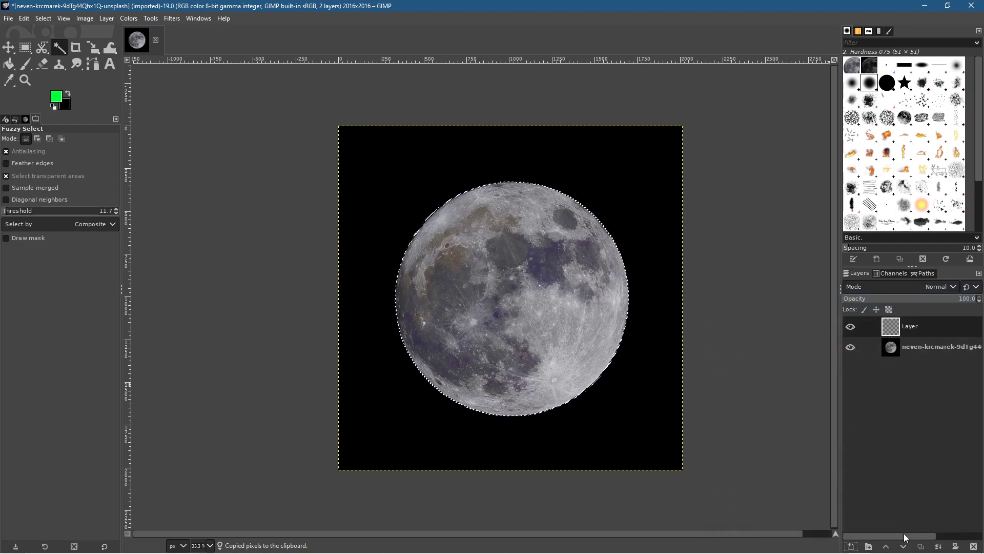
{"action": "left_click", "coordinate": [24, 19]}
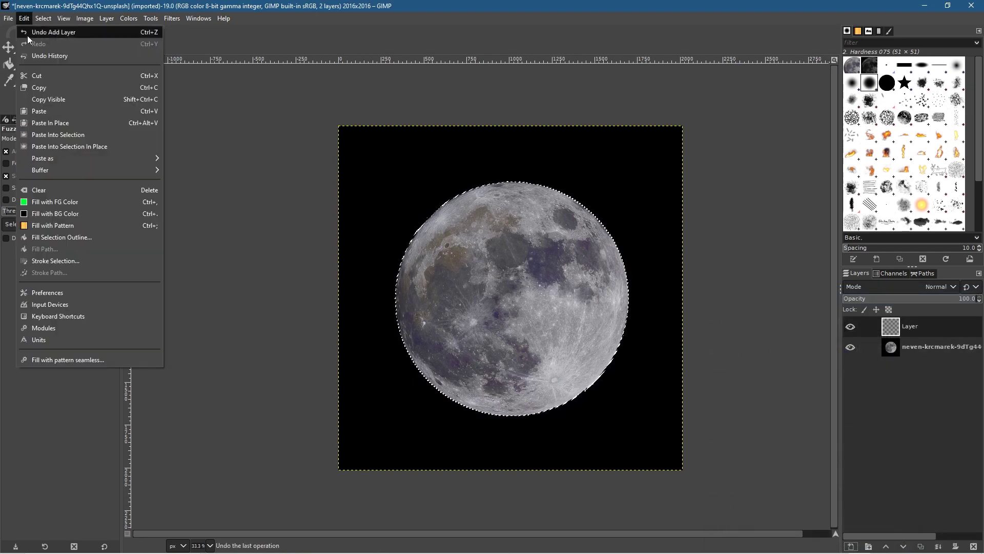
{"action": "left_click", "coordinate": [45, 112]}
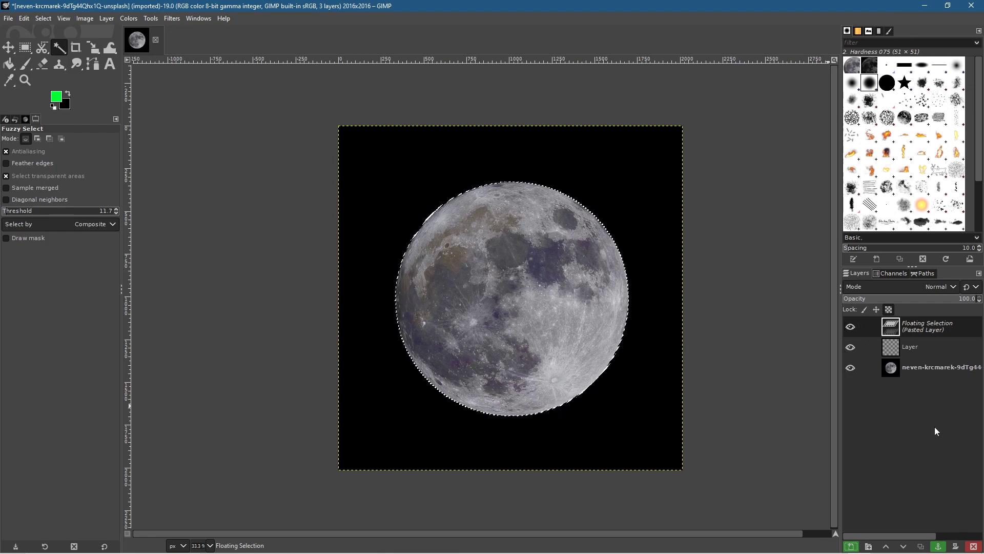
{"action": "left_click", "coordinate": [938, 547]}
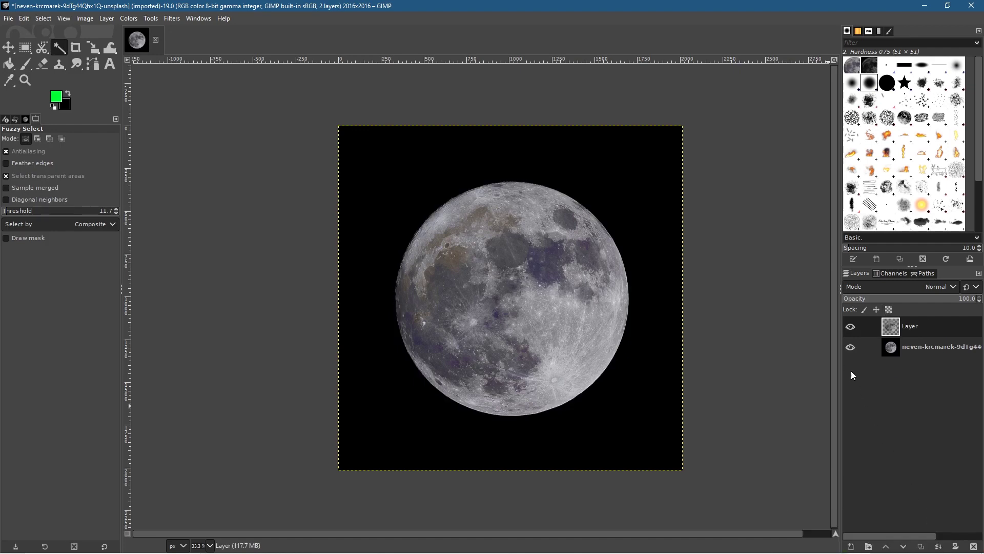
{"action": "left_click", "coordinate": [849, 347]}
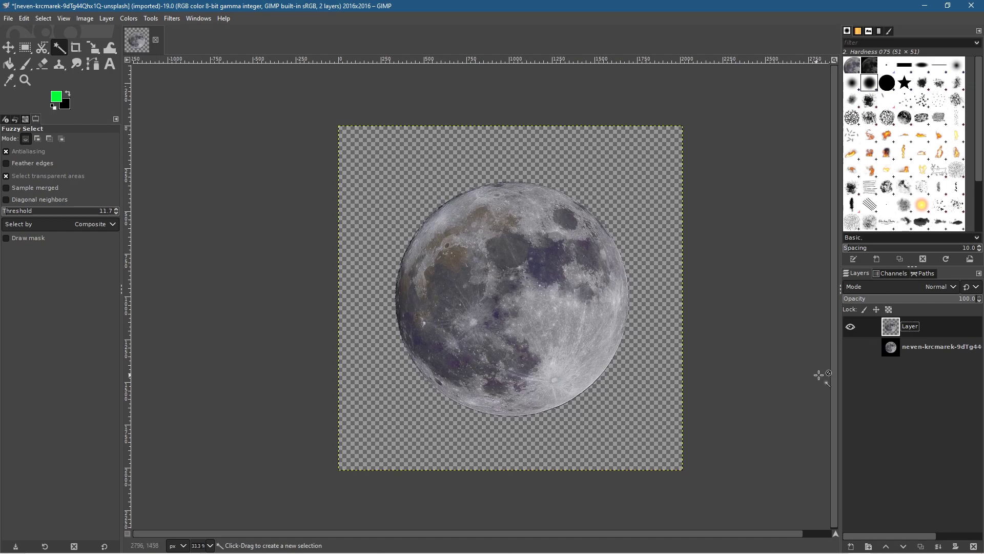
{"action": "left_click", "coordinate": [922, 346]}
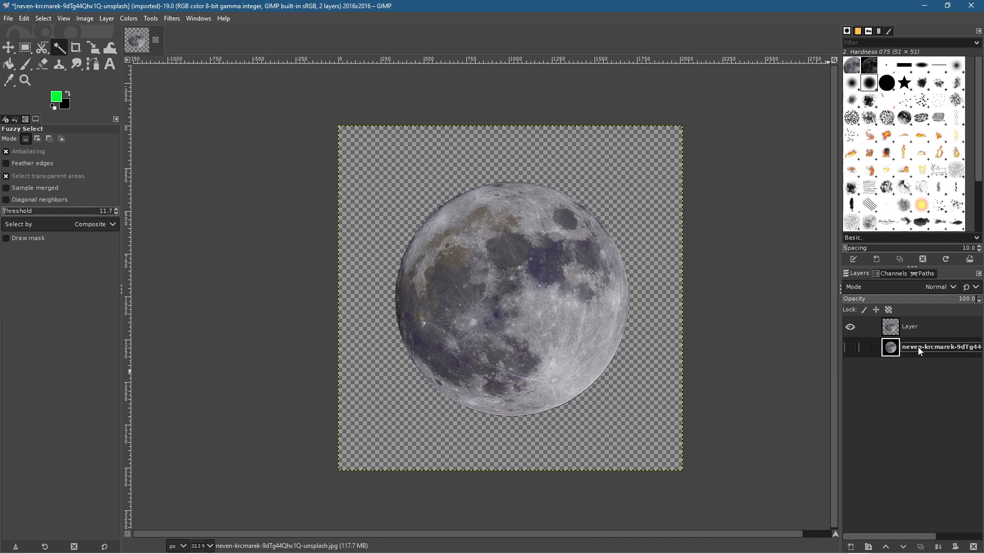
Step: Create a white-filled Layer #1 and drag it below the original photo layer
{"action": "left_click", "coordinate": [851, 547]}
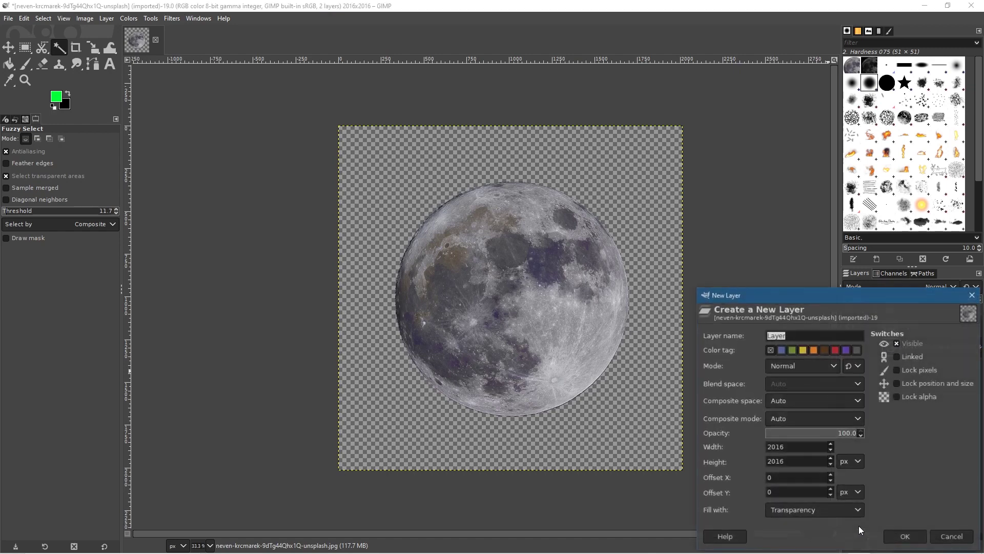
{"action": "left_click", "coordinate": [812, 513]}
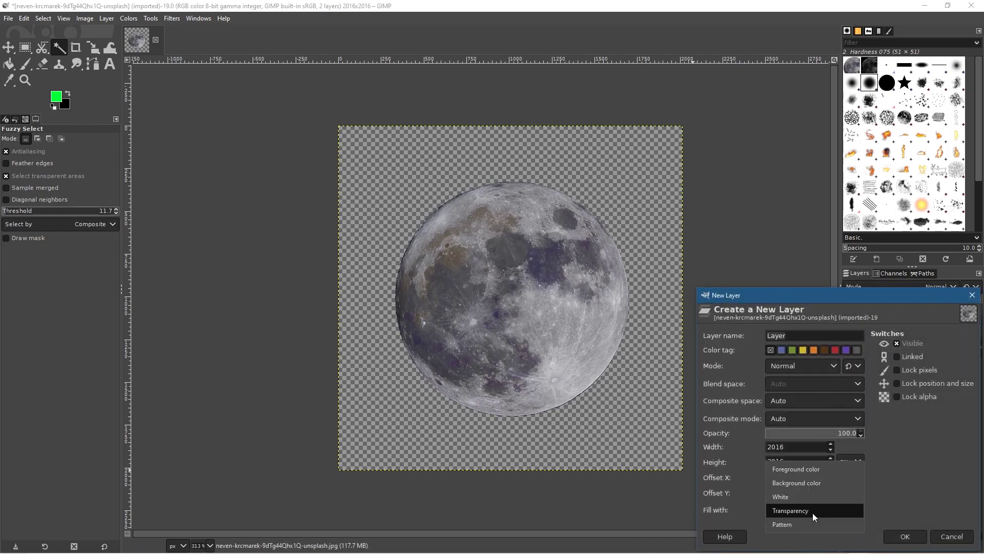
{"action": "left_click", "coordinate": [778, 496]}
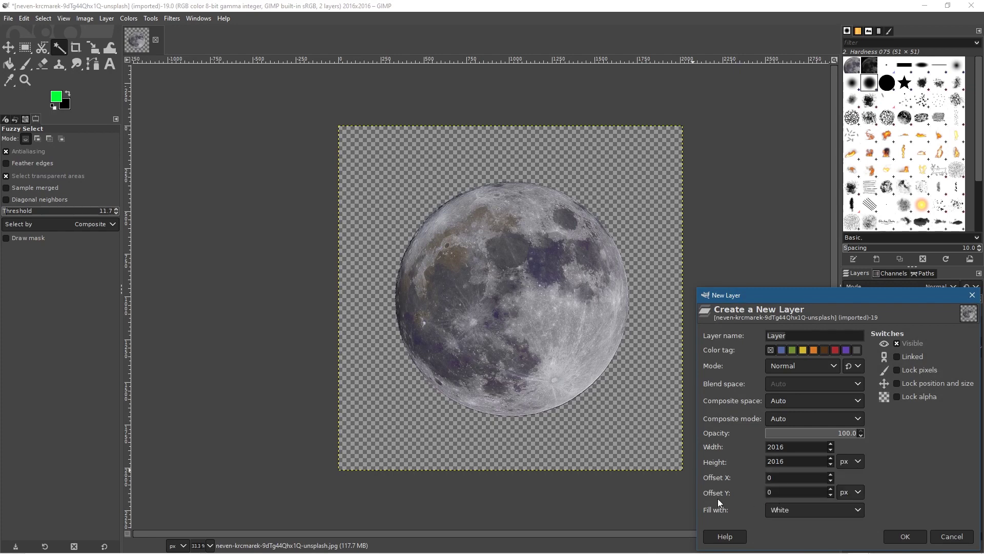
{"action": "left_click", "coordinate": [905, 537]}
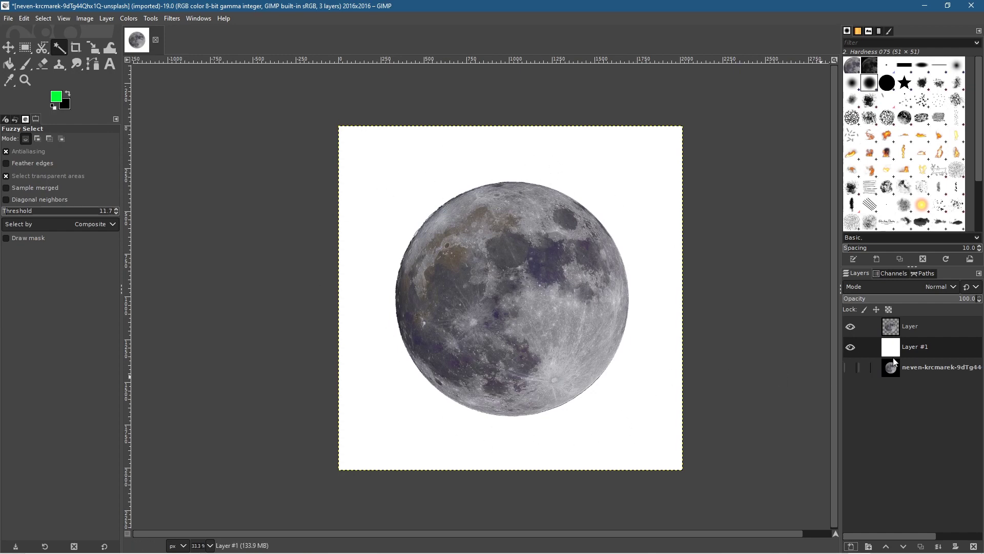
{"action": "left_click_drag", "start_coordinate": [918, 350], "coordinate": [907, 379]}
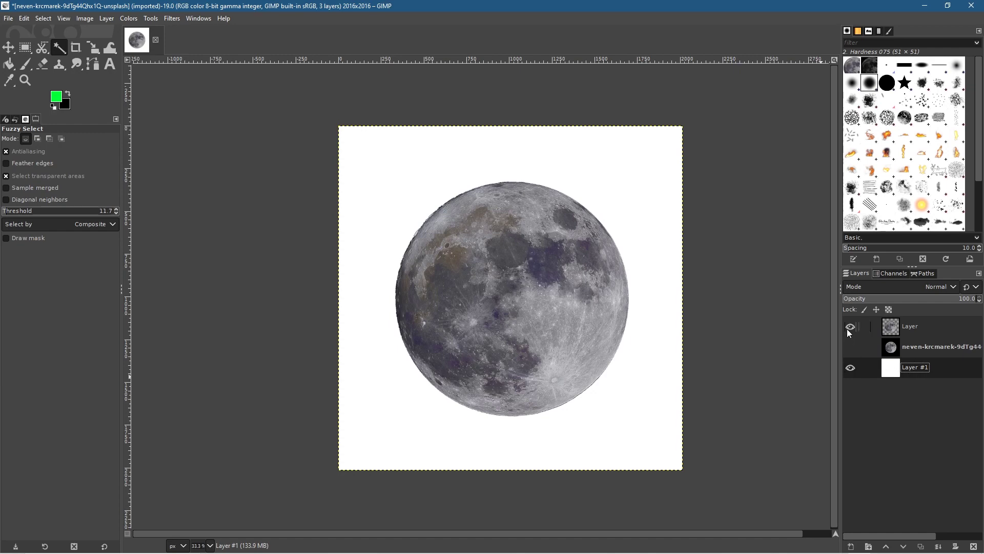
Step: Toggle layer visibility so only the original moon photo shows, with the cut-out moon hidden
{"action": "left_click", "coordinate": [850, 347]}
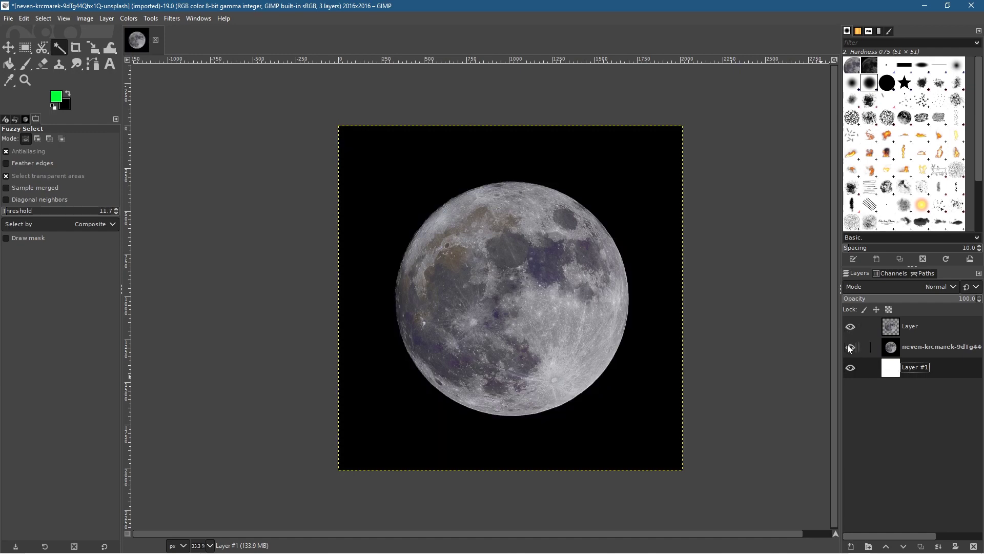
{"action": "left_click", "coordinate": [850, 348]}
{"action": "left_click", "coordinate": [850, 348]}
{"action": "left_click", "coordinate": [850, 347]}
{"action": "left_click", "coordinate": [850, 348]}
{"action": "left_click", "coordinate": [850, 348]}
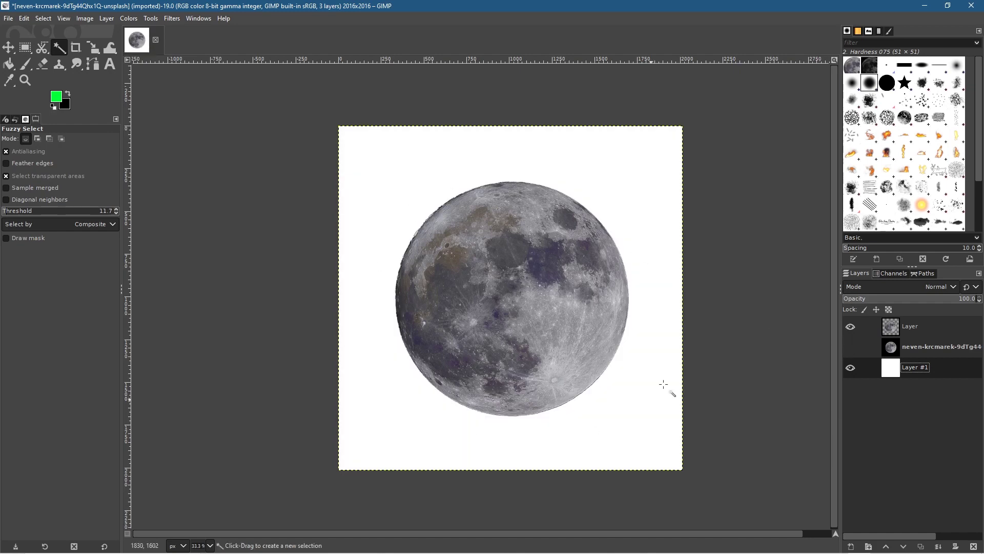
{"action": "left_click", "coordinate": [851, 326]}
{"action": "left_click", "coordinate": [851, 347]}
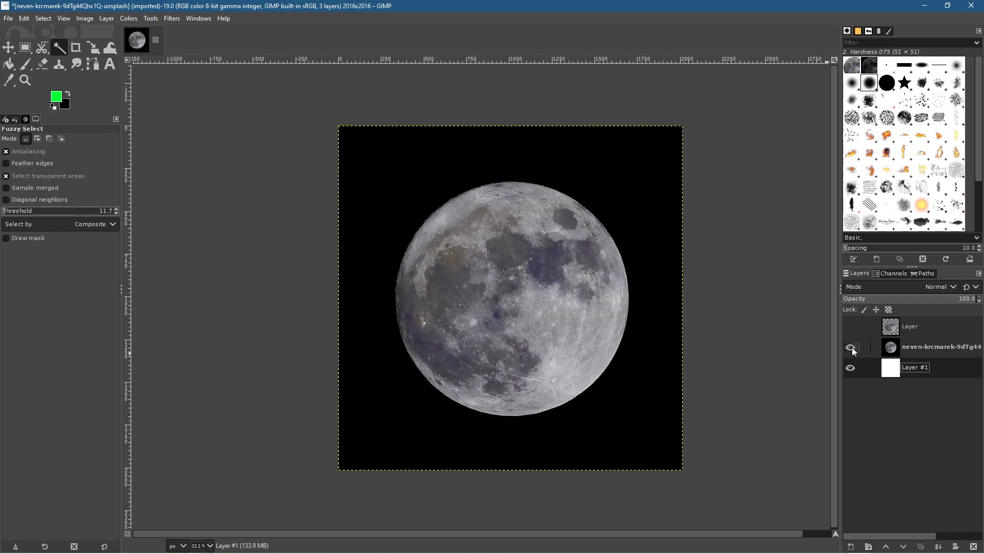
Step: Make the photo layer active and turn on Feather edges with radius 100
{"action": "left_click", "coordinate": [931, 348]}
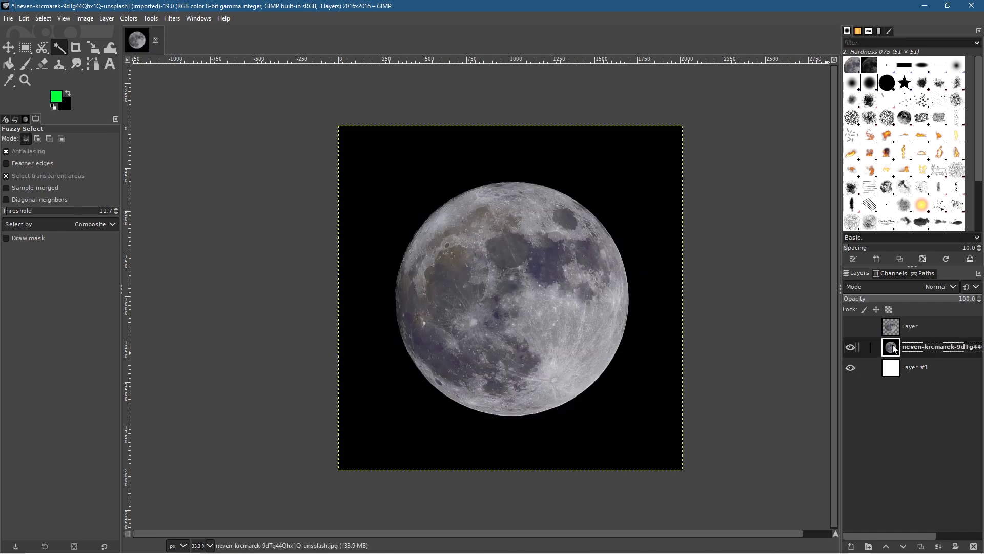
{"action": "left_click", "coordinate": [6, 163]}
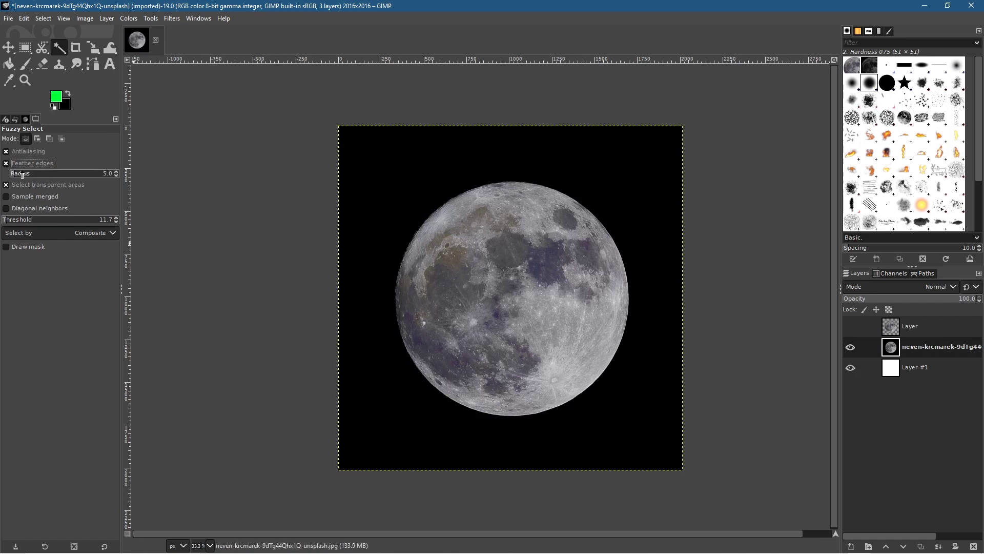
{"action": "left_click_drag", "start_coordinate": [19, 178], "coordinate": [119, 176]}
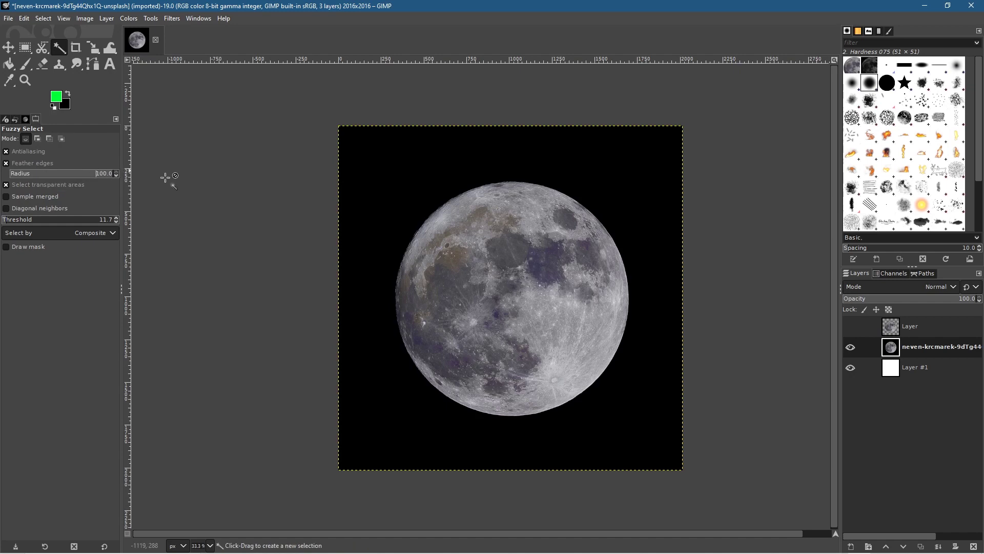
Step: Fuzzy-select the black sky with feathering and invert it so the moon is selected
{"action": "left_click", "coordinate": [412, 181]}
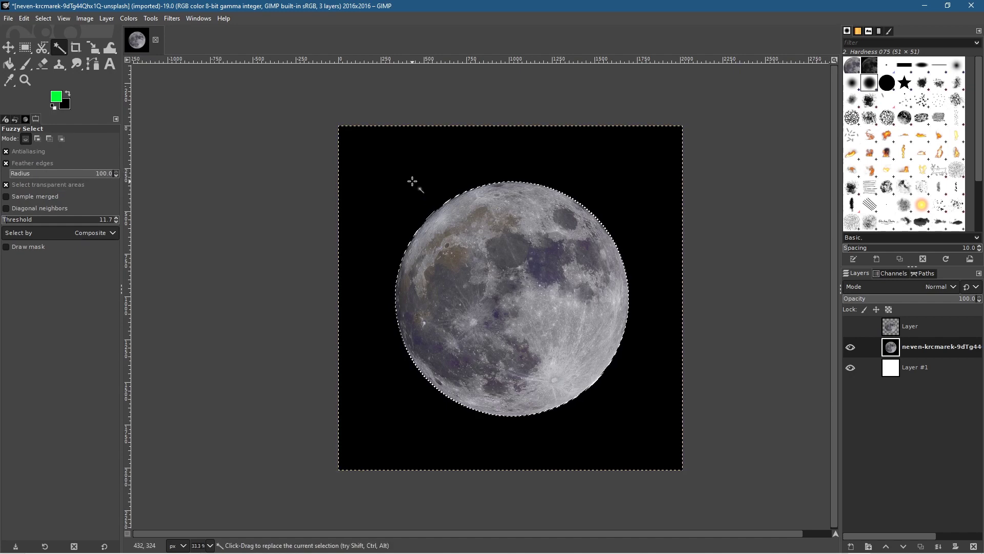
{"action": "left_click", "coordinate": [38, 19]}
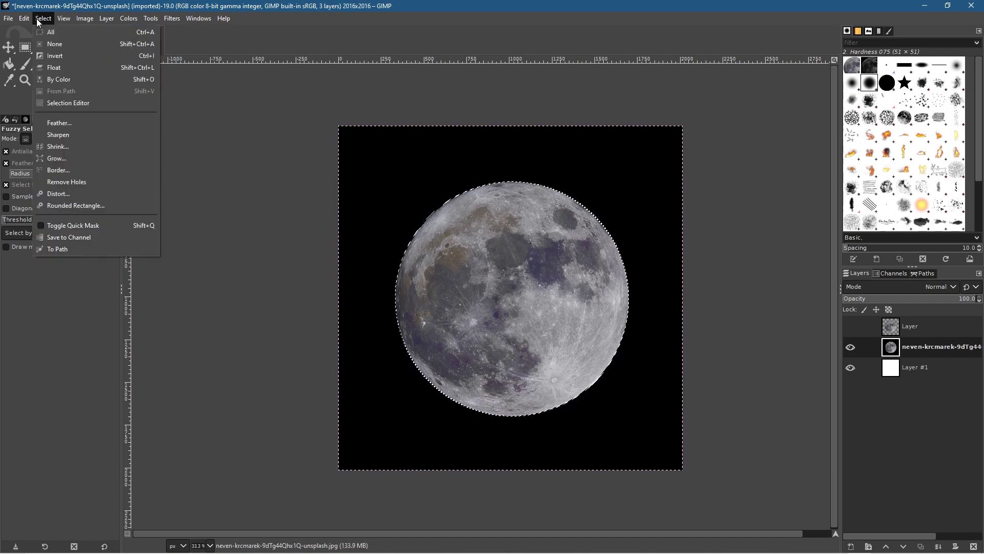
{"action": "left_click", "coordinate": [60, 61]}
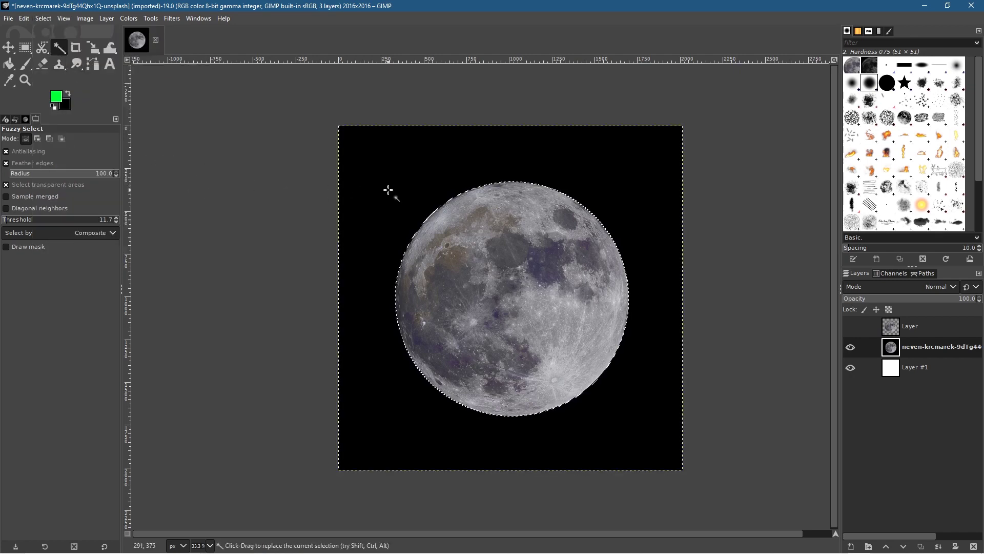
{"action": "left_click", "coordinate": [43, 19]}
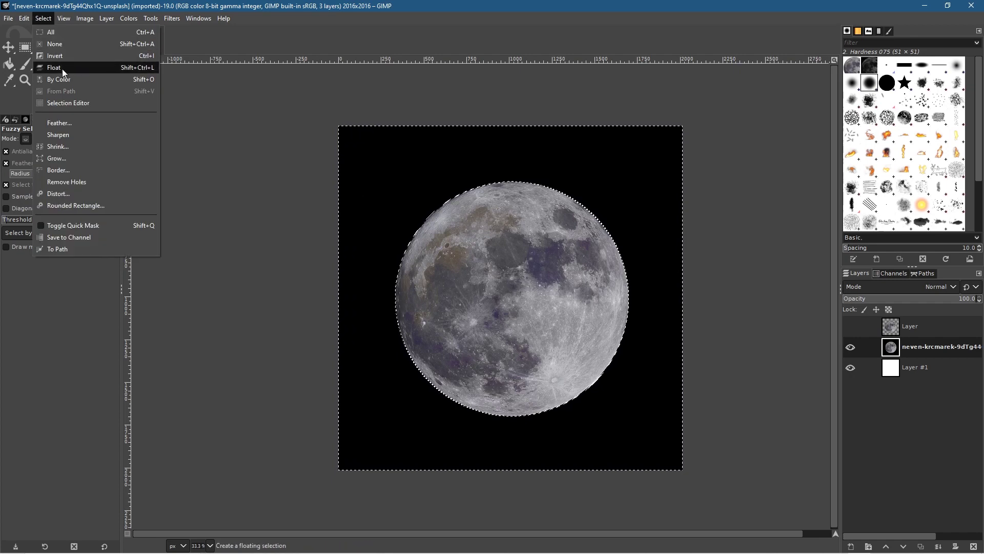
{"action": "key", "text": "Escape"}
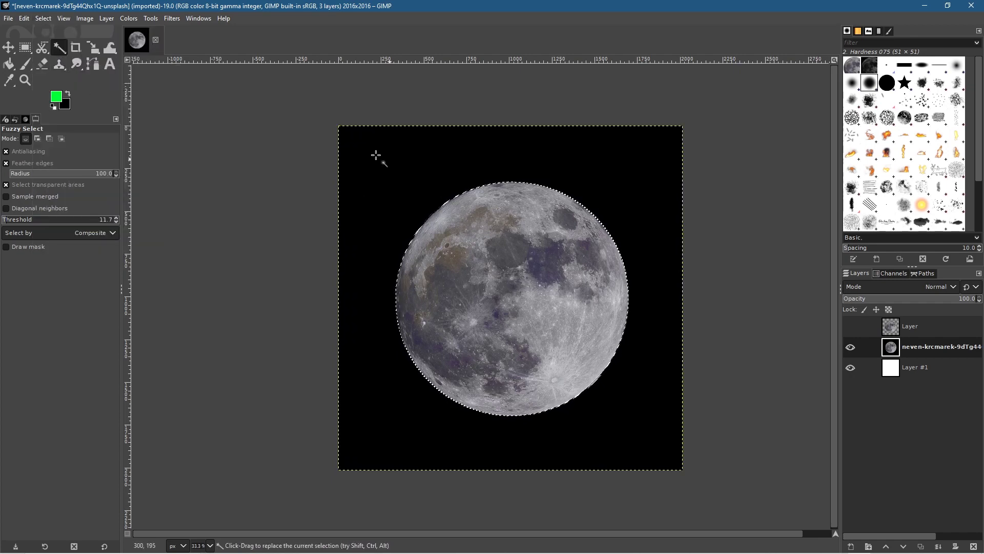
{"action": "left_click", "coordinate": [24, 19]}
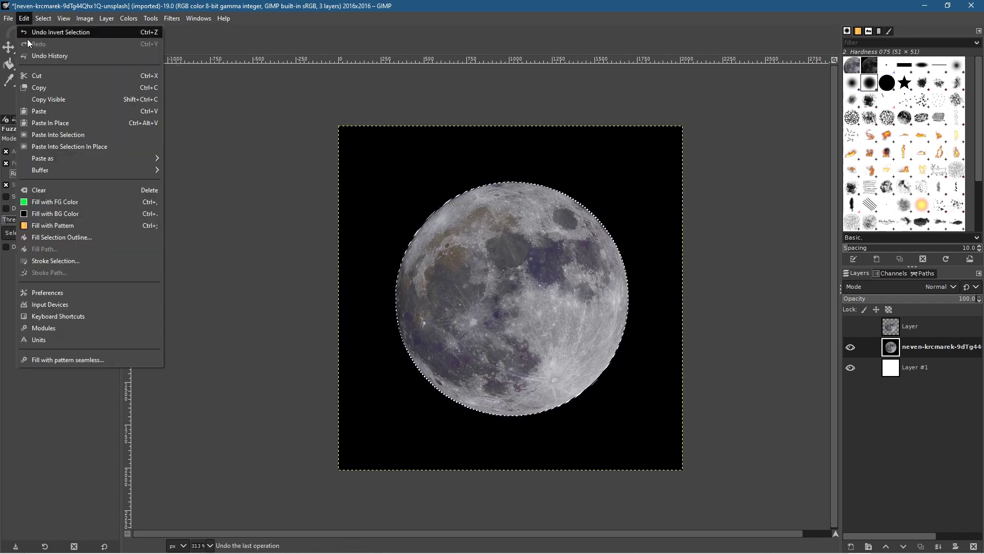
Step: Copy the feathered moon and add a new layer filled with Transparency
{"action": "left_click", "coordinate": [45, 88]}
{"action": "left_click", "coordinate": [923, 347]}
{"action": "left_click", "coordinate": [851, 547]}
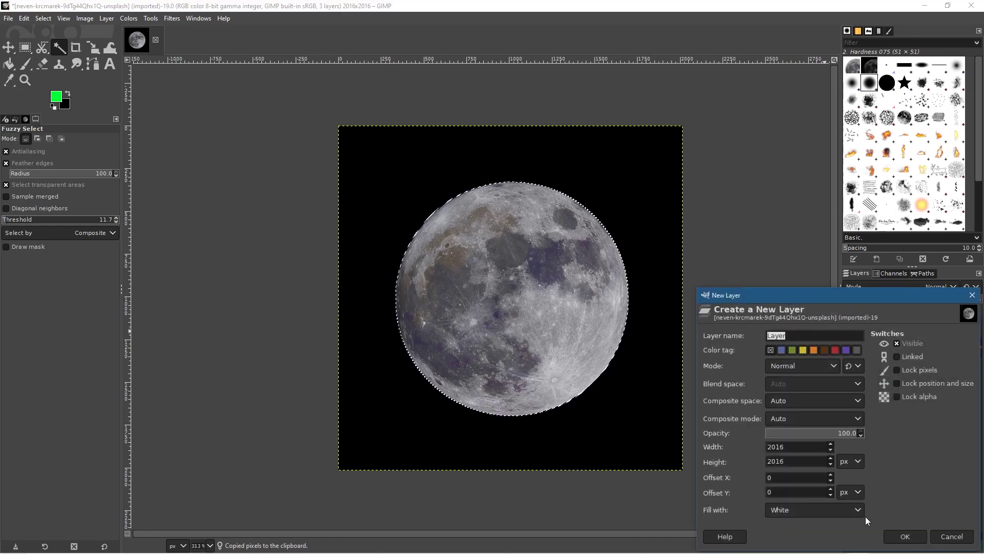
{"action": "left_click", "coordinate": [795, 510]}
{"action": "left_click", "coordinate": [795, 524]}
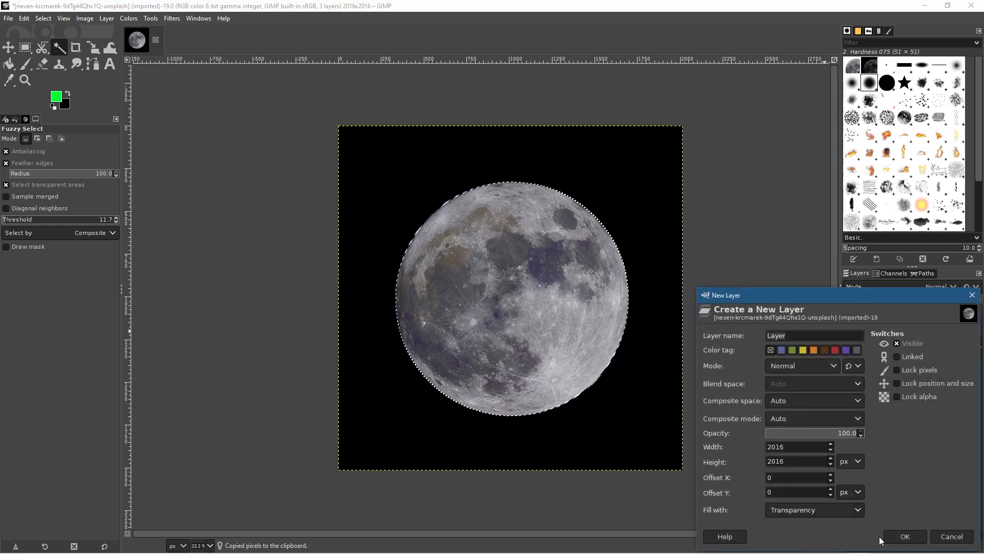
{"action": "left_click", "coordinate": [903, 537]}
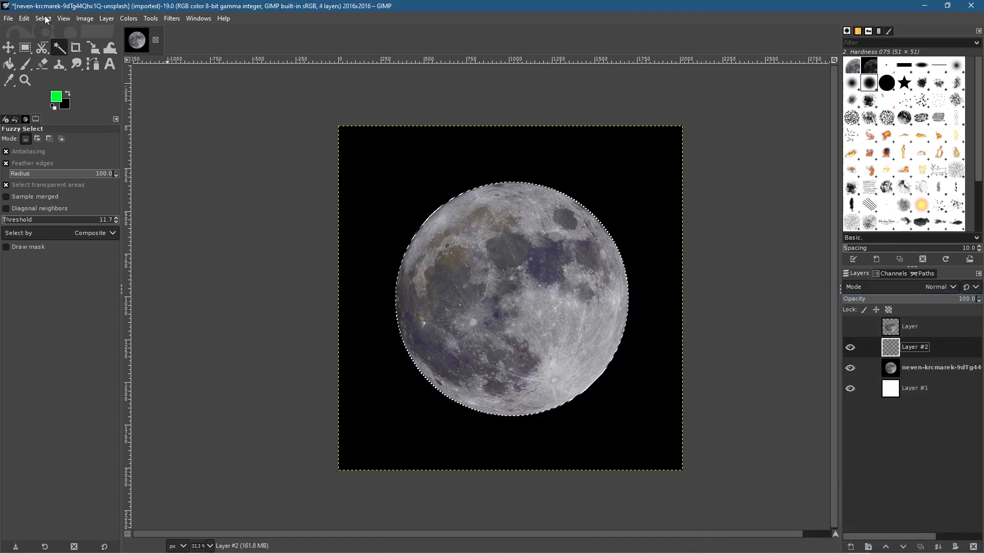
Step: Paste the moon and anchor it into Layer #2
{"action": "left_click", "coordinate": [22, 18]}
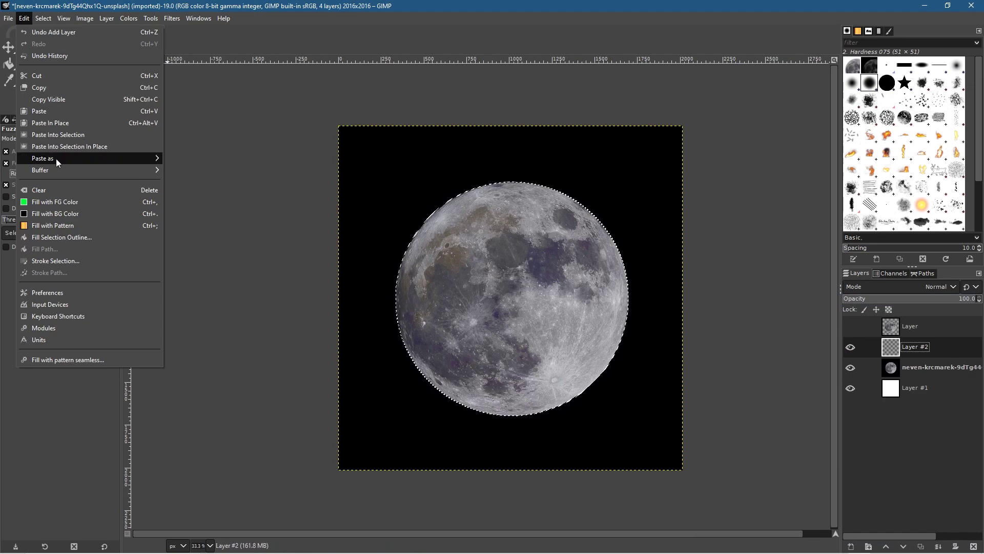
{"action": "left_click", "coordinate": [42, 112]}
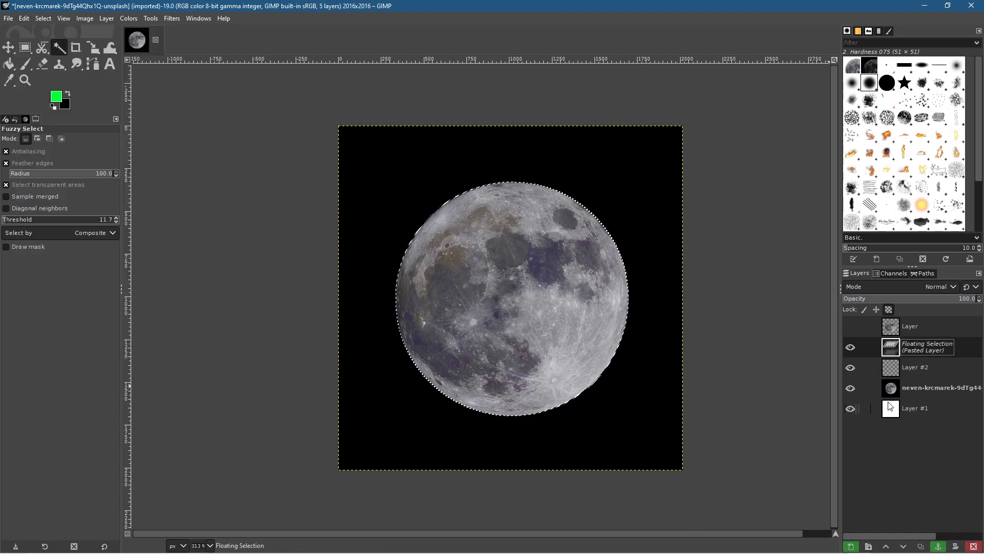
{"action": "left_click", "coordinate": [943, 546]}
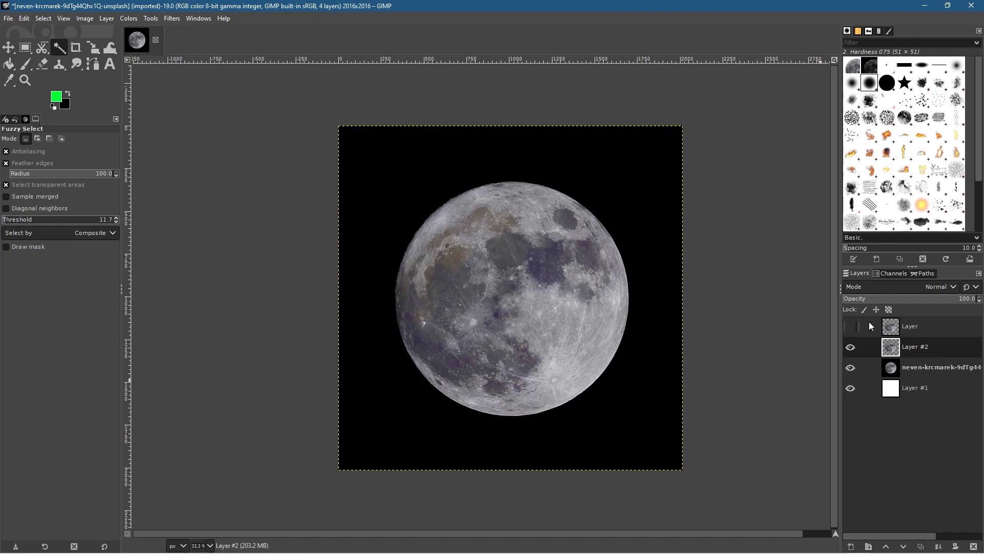
{"action": "left_click", "coordinate": [921, 370]}
{"action": "left_click", "coordinate": [849, 367]}
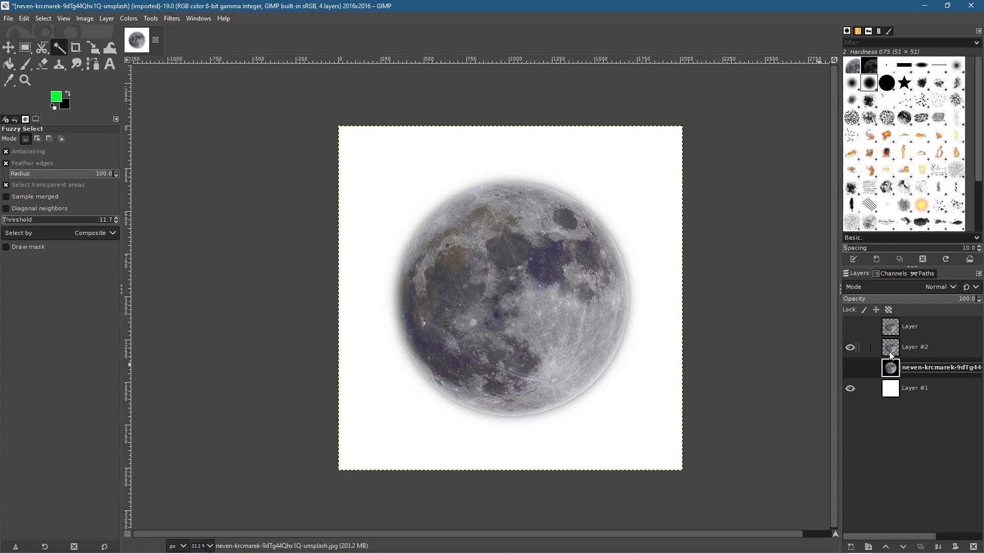
{"action": "left_click", "coordinate": [847, 327]}
{"action": "left_click", "coordinate": [846, 327]}
{"action": "left_click", "coordinate": [845, 327]}
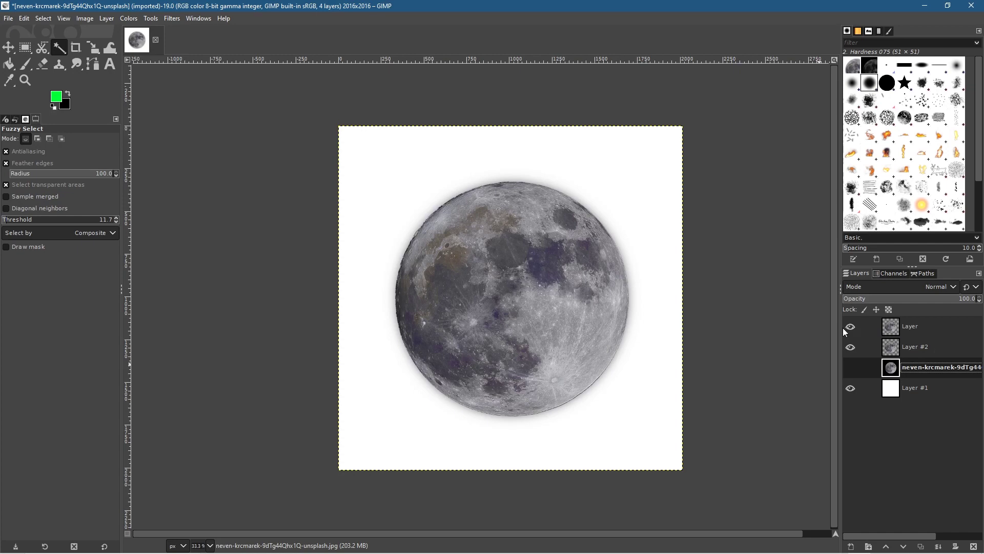
{"action": "left_click", "coordinate": [846, 328]}
{"action": "scroll", "coordinate": [677, 323], "scroll_direction": "up", "scroll_amount": 4}
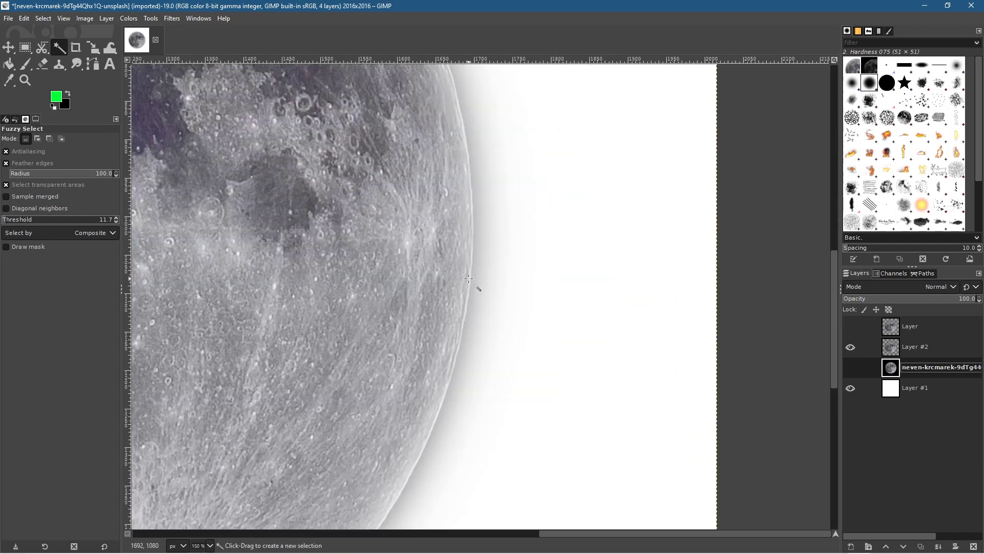
{"action": "left_click", "coordinate": [850, 328]}
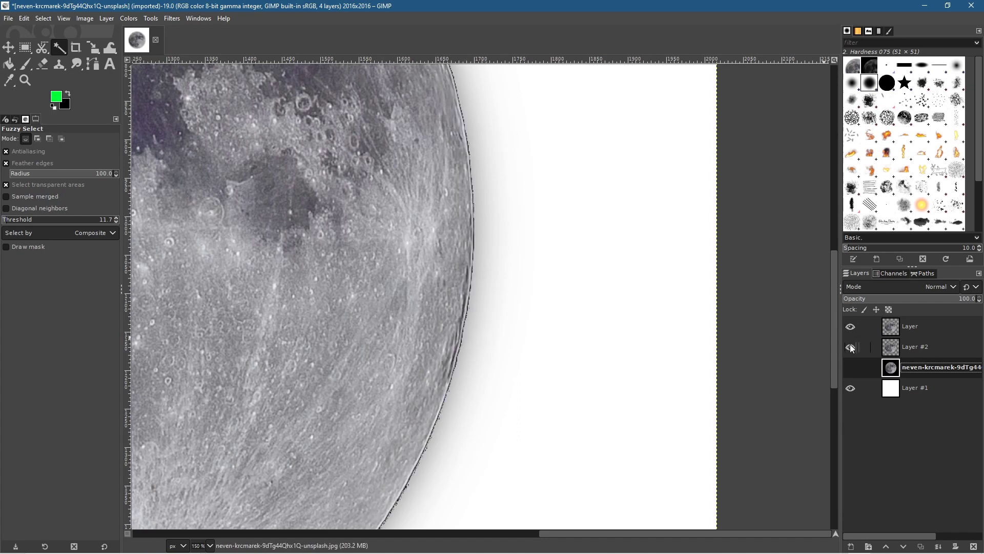
{"action": "left_click", "coordinate": [850, 346]}
{"action": "left_click", "coordinate": [850, 346]}
{"action": "left_click", "coordinate": [850, 346]}
{"action": "left_click", "coordinate": [851, 347]}
{"action": "left_click", "coordinate": [850, 330]}
{"action": "left_click", "coordinate": [850, 330]}
{"action": "left_click", "coordinate": [849, 330]}
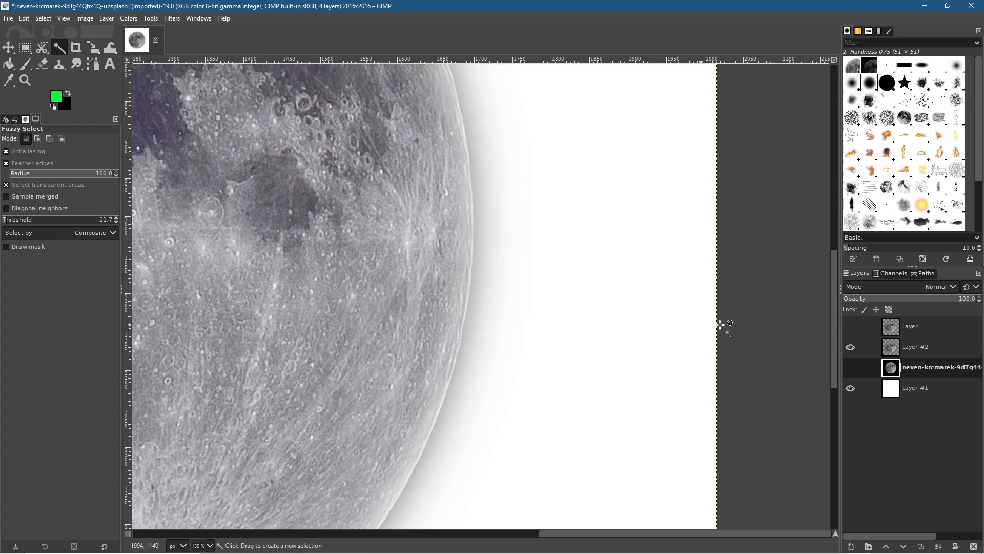
{"action": "left_click", "coordinate": [853, 327]}
{"action": "left_click", "coordinate": [854, 327]}
{"action": "left_click", "coordinate": [853, 327]}
{"action": "left_click", "coordinate": [854, 327]}
{"action": "left_click", "coordinate": [854, 327]}
{"action": "left_click", "coordinate": [854, 327]}
{"action": "left_click", "coordinate": [854, 327]}
{"action": "left_click", "coordinate": [854, 327]}
{"action": "left_click", "coordinate": [853, 327]}
{"action": "scroll", "coordinate": [523, 340], "scroll_direction": "down", "scroll_amount": 4}
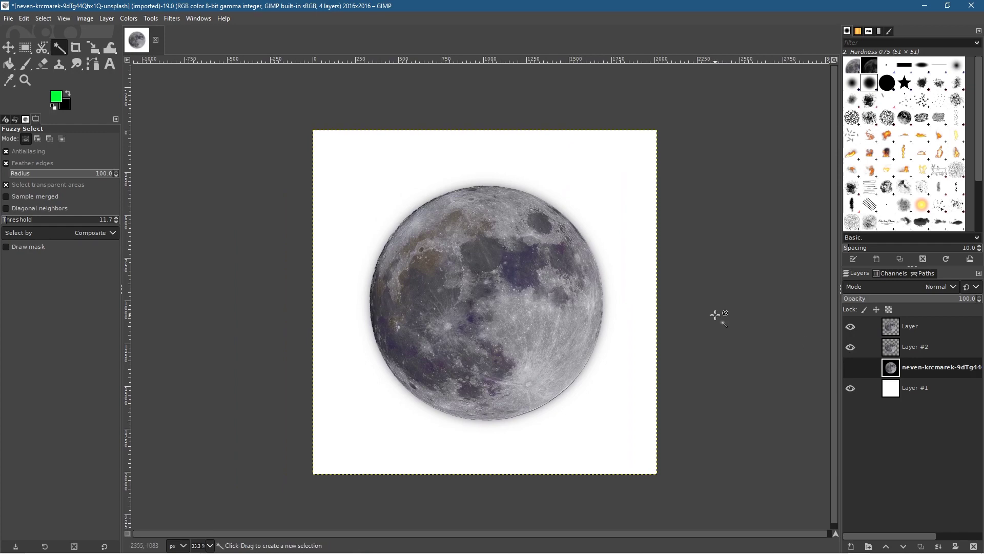
Step: Hide Layer and Layer #2, then show the original moon photo layer and make it active
{"action": "left_click", "coordinate": [907, 326]}
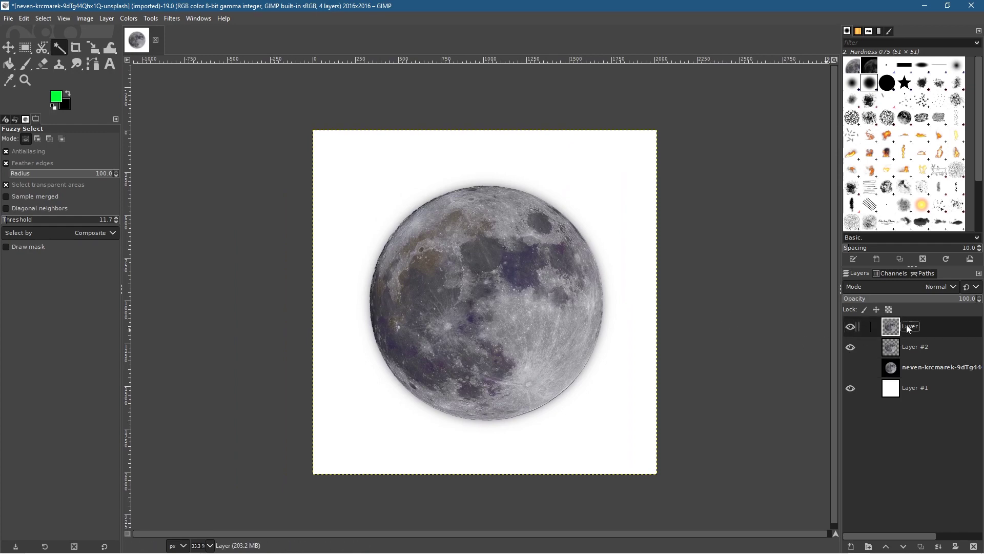
{"action": "left_click", "coordinate": [855, 345]}
{"action": "left_click", "coordinate": [854, 328]}
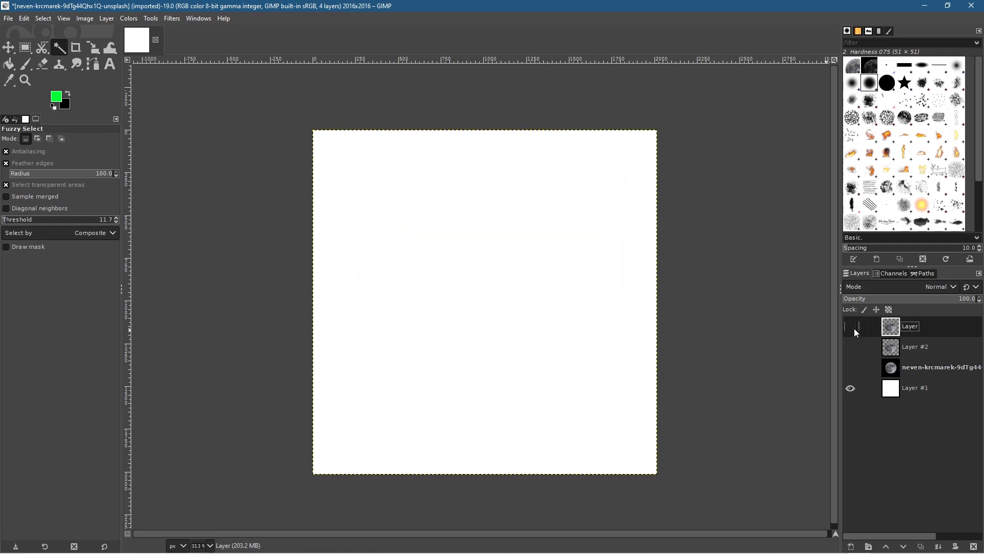
{"action": "left_click", "coordinate": [851, 368]}
{"action": "left_click", "coordinate": [916, 369]}
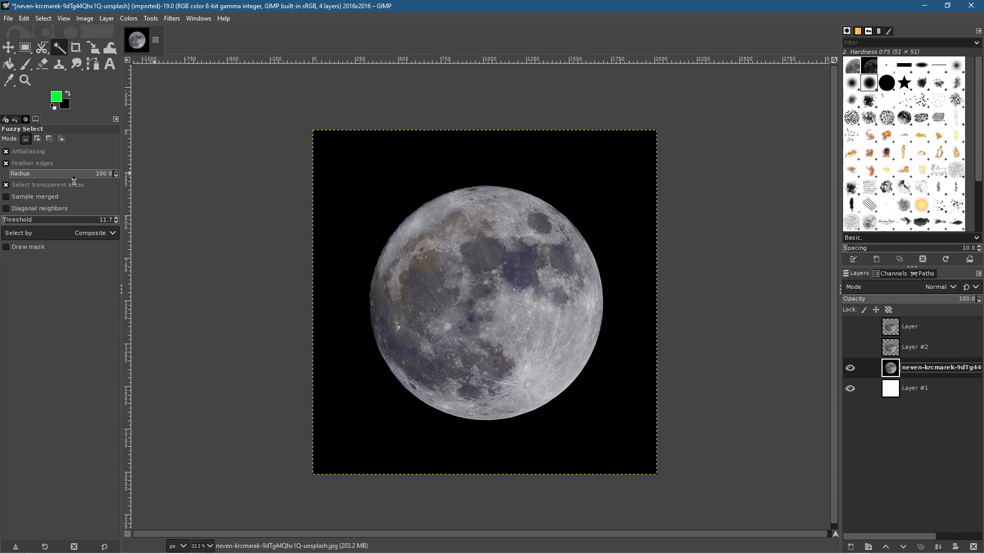
Step: Set the Fuzzy Select feather edges radius to 5
{"action": "left_click", "coordinate": [32, 174]}
{"action": "left_click", "coordinate": [104, 174]}
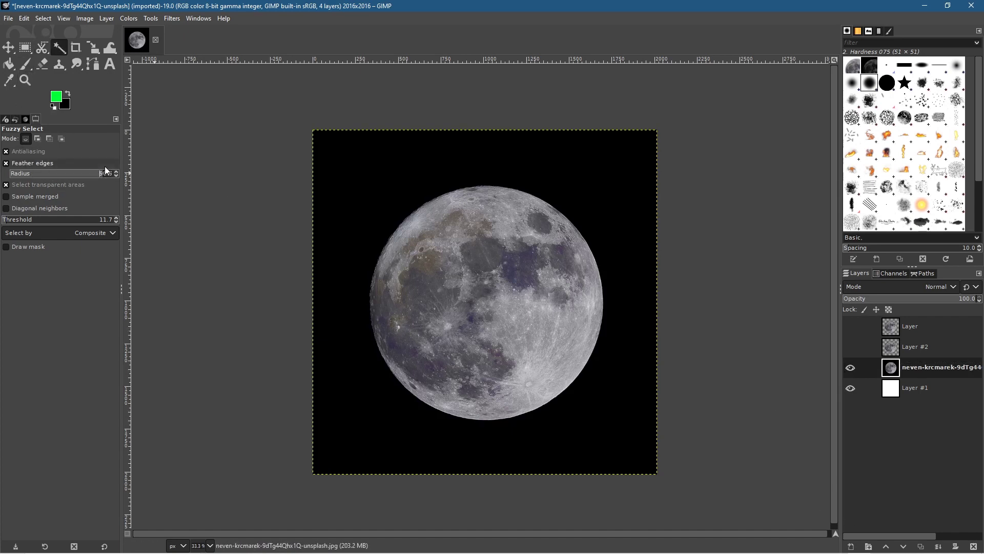
{"action": "left_click", "coordinate": [107, 175]}
{"action": "left_click", "coordinate": [107, 175]}
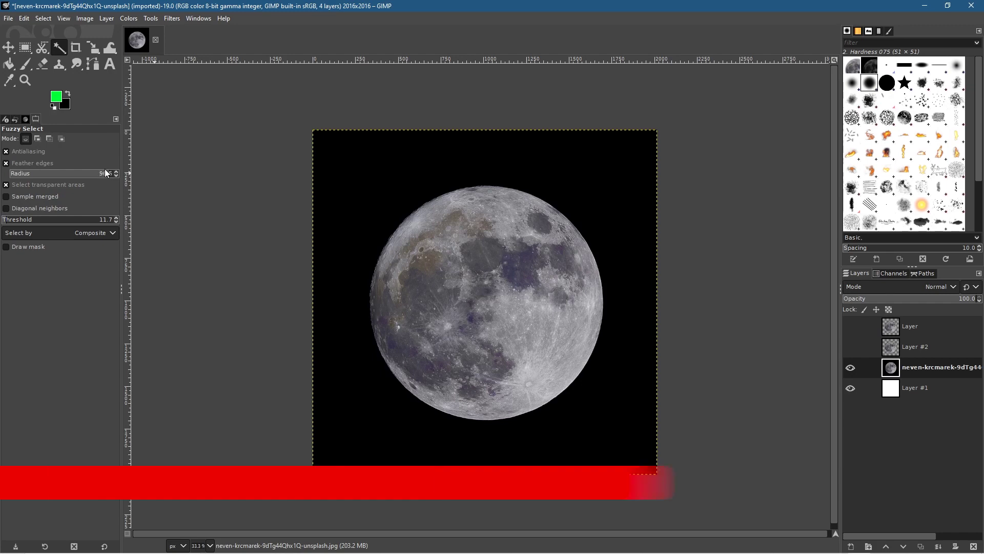
{"action": "type", "text": "5"}
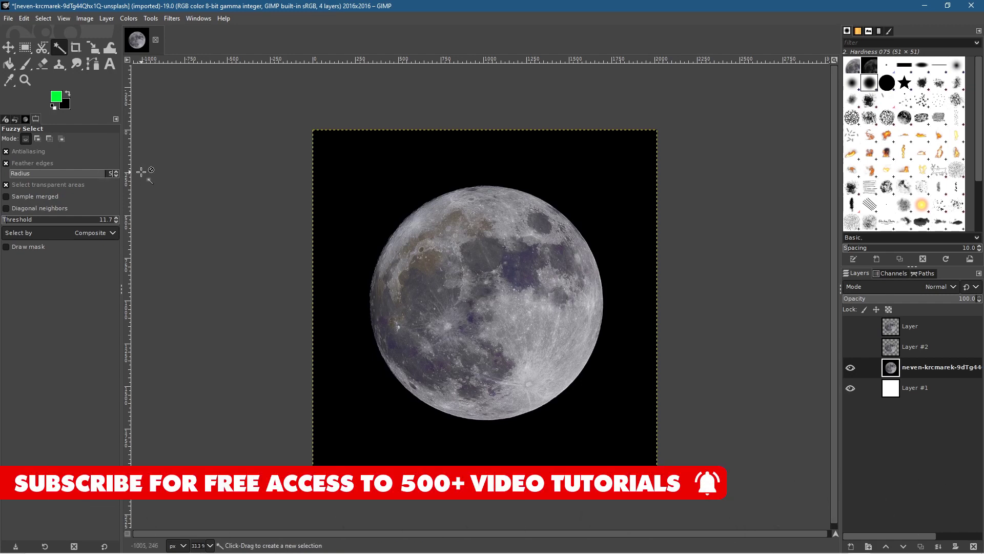
{"action": "key", "text": "Return"}
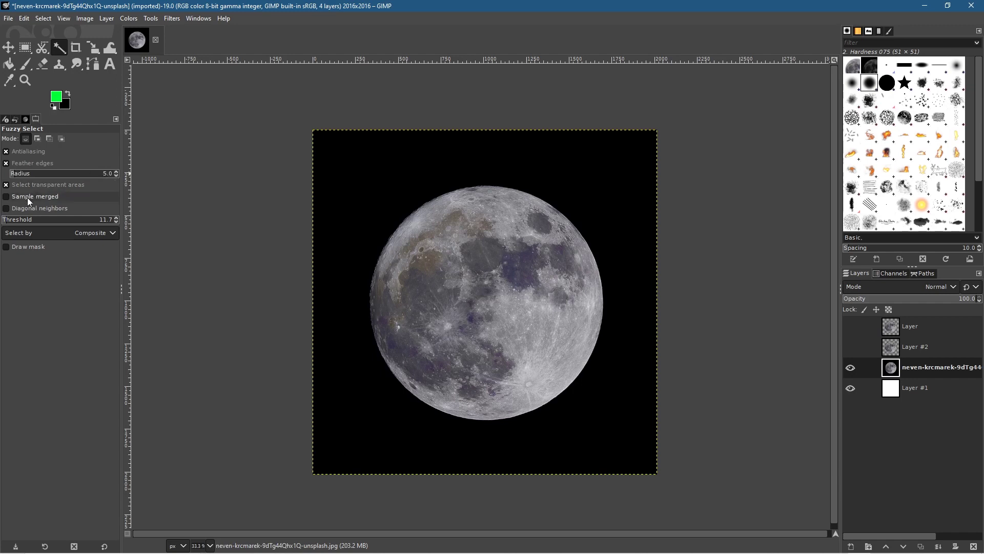
Step: Fuzzy-select the black background, invert the selection, and copy the moon
{"action": "left_click", "coordinate": [394, 183]}
{"action": "left_click", "coordinate": [43, 18]}
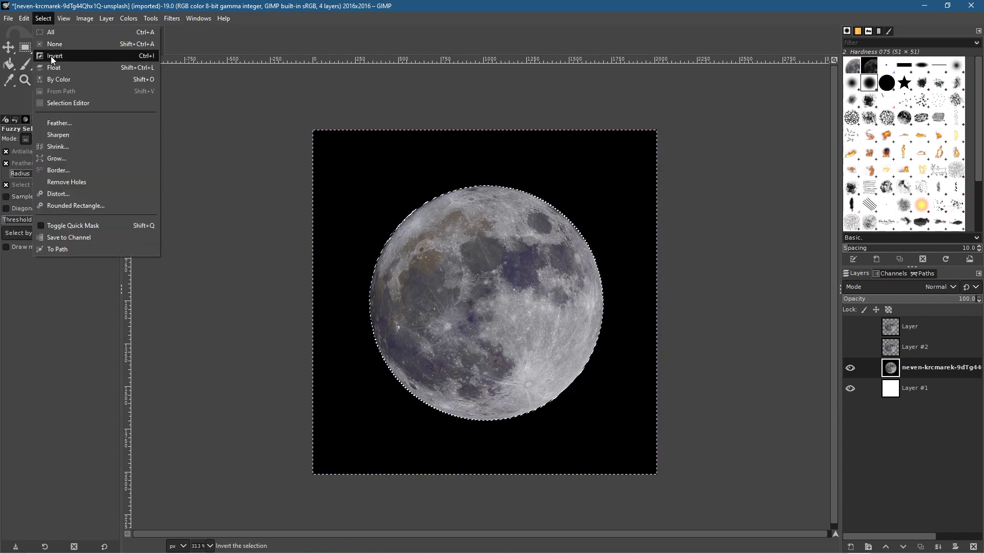
{"action": "left_click", "coordinate": [51, 55]}
{"action": "left_click", "coordinate": [26, 19]}
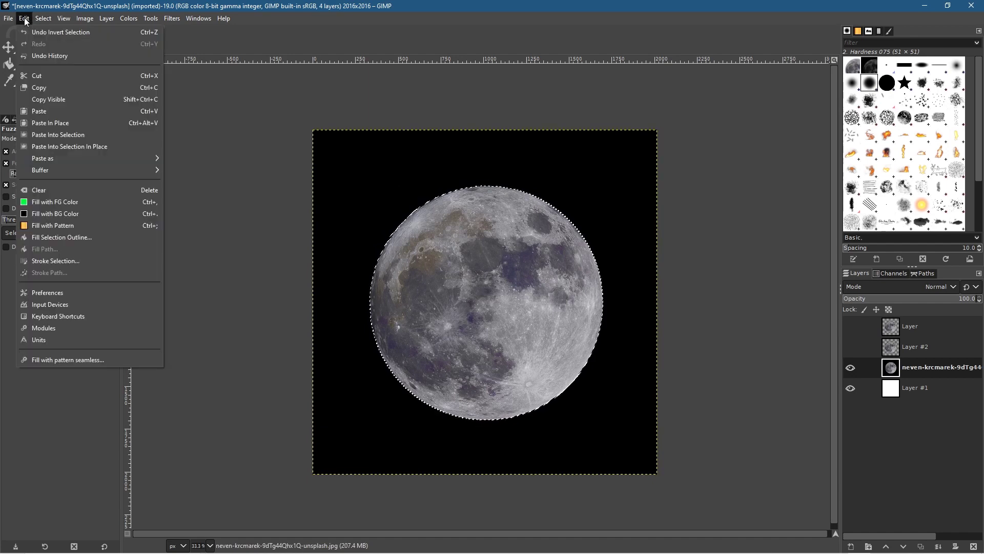
{"action": "left_click", "coordinate": [36, 85]}
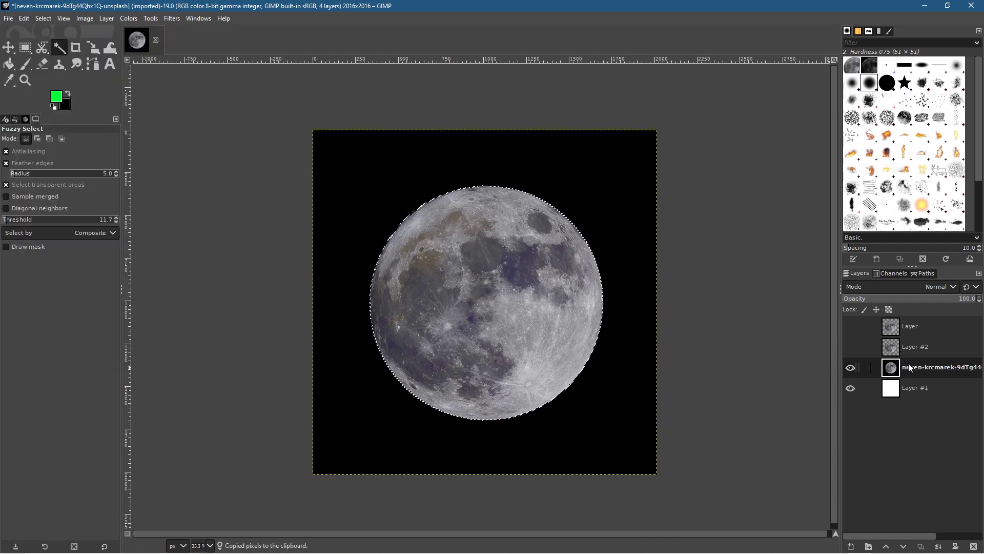
Step: Paste the moon into new transparent Layer #3, anchor it, and hide the original photo
{"action": "left_click", "coordinate": [850, 547]}
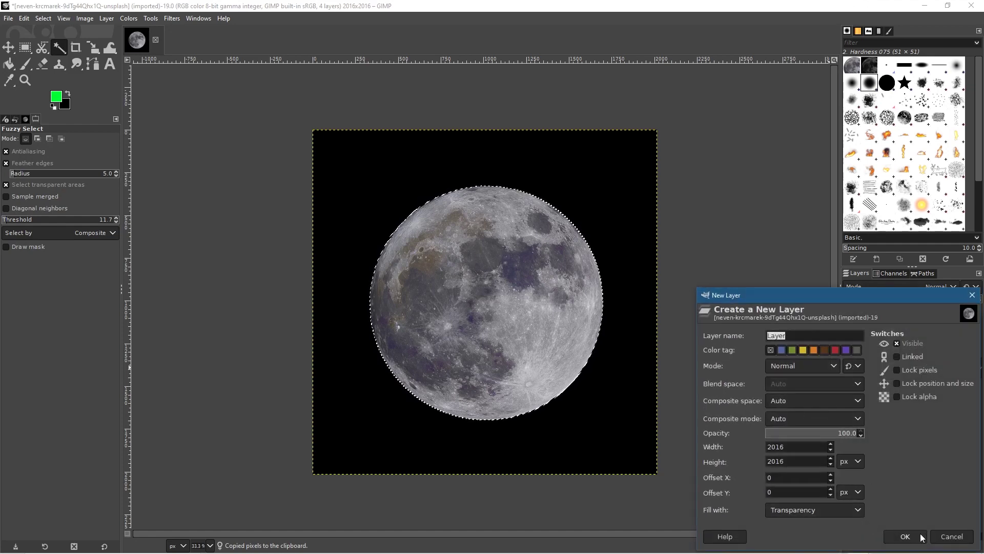
{"action": "left_click", "coordinate": [905, 536]}
{"action": "left_click", "coordinate": [24, 18]}
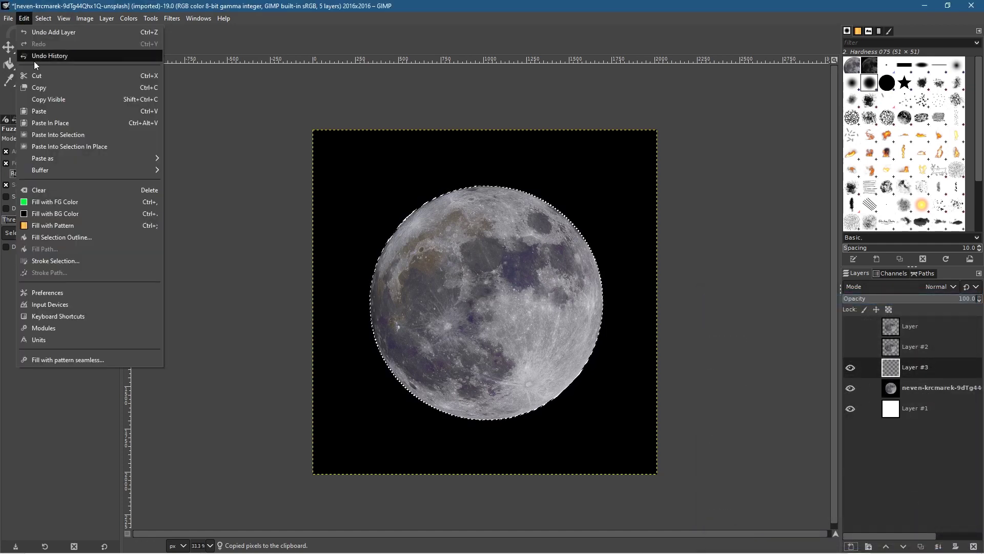
{"action": "left_click", "coordinate": [44, 109]}
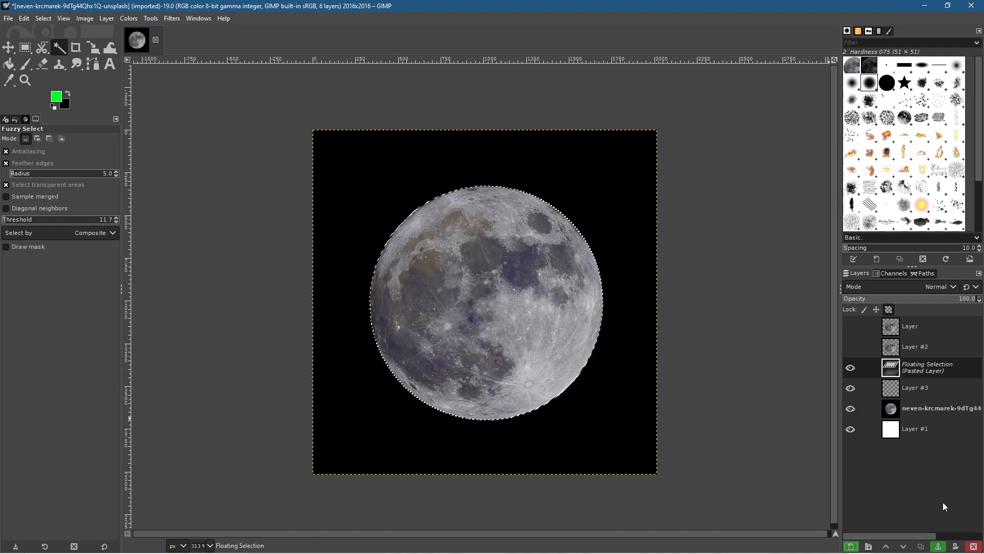
{"action": "left_click", "coordinate": [939, 547]}
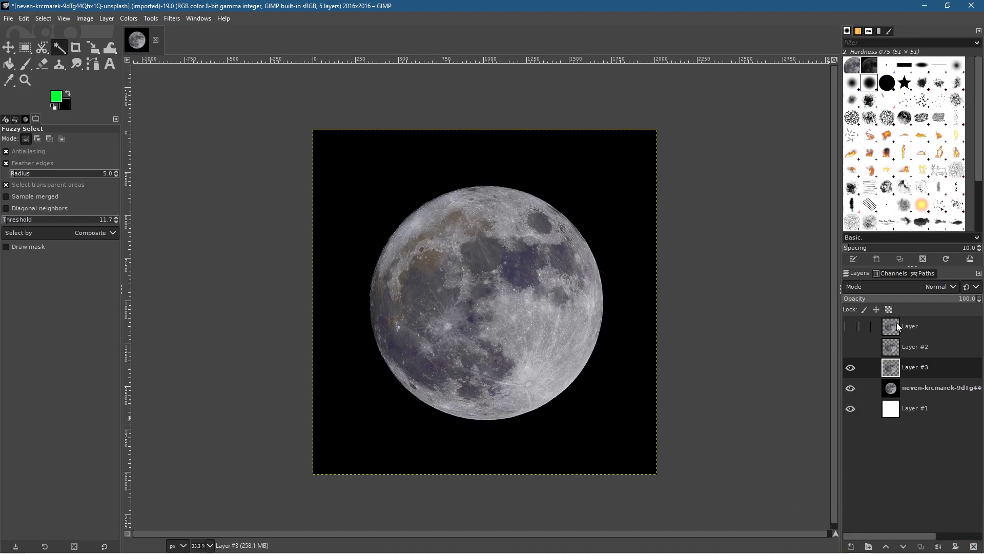
{"action": "left_click", "coordinate": [850, 388]}
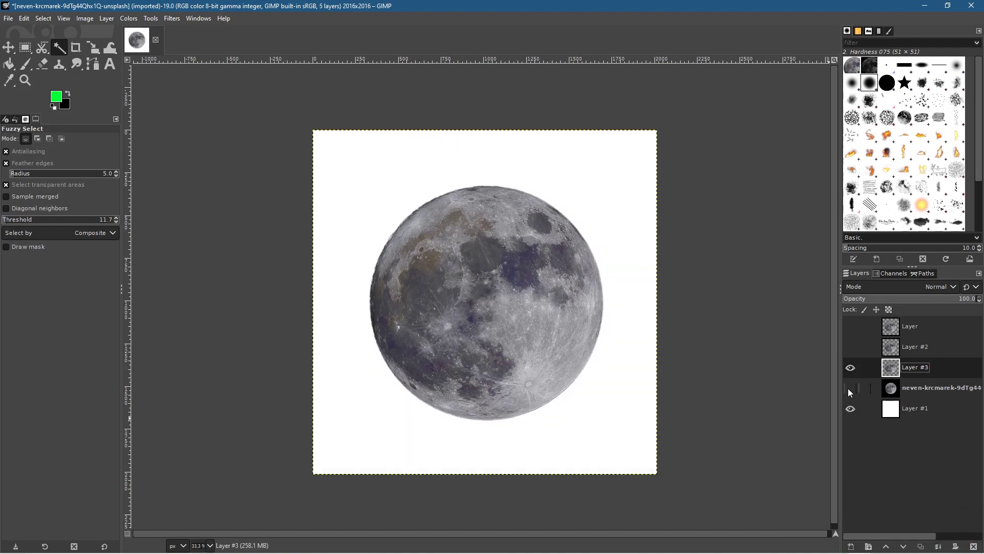
{"action": "key", "text": "1"}
{"action": "scroll", "coordinate": [594, 349], "scroll_direction": "up", "scroll_amount": 1}
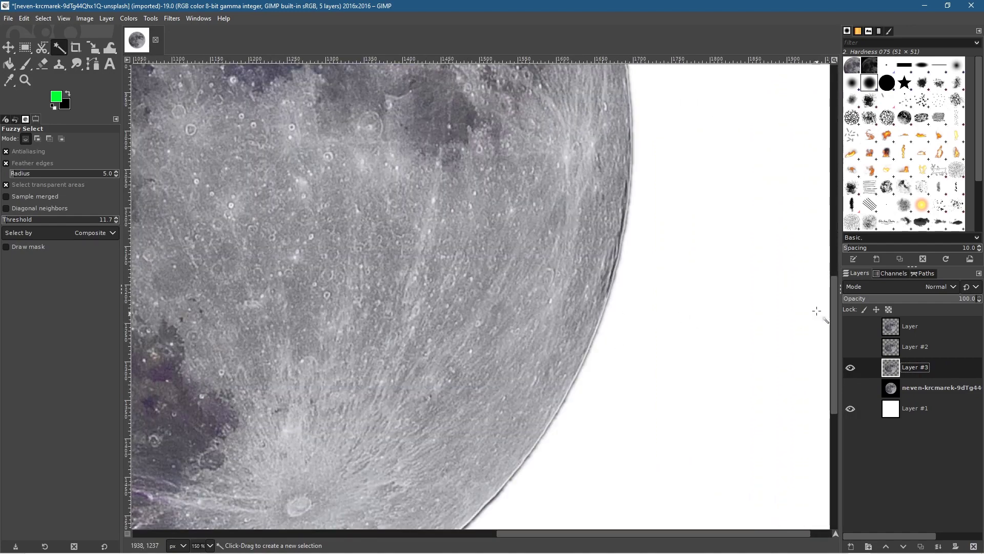
{"action": "left_click", "coordinate": [850, 326]}
{"action": "left_click", "coordinate": [850, 326]}
{"action": "left_click", "coordinate": [850, 326]}
{"action": "left_click", "coordinate": [850, 326]}
{"action": "left_click", "coordinate": [851, 326]}
{"action": "left_click", "coordinate": [850, 326]}
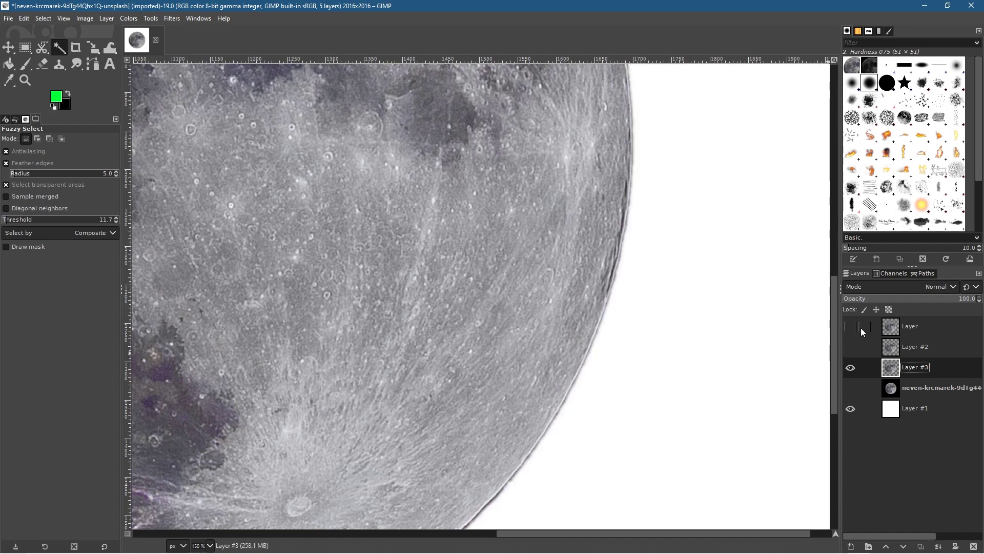
{"action": "left_click", "coordinate": [853, 326]}
{"action": "left_click", "coordinate": [851, 367]}
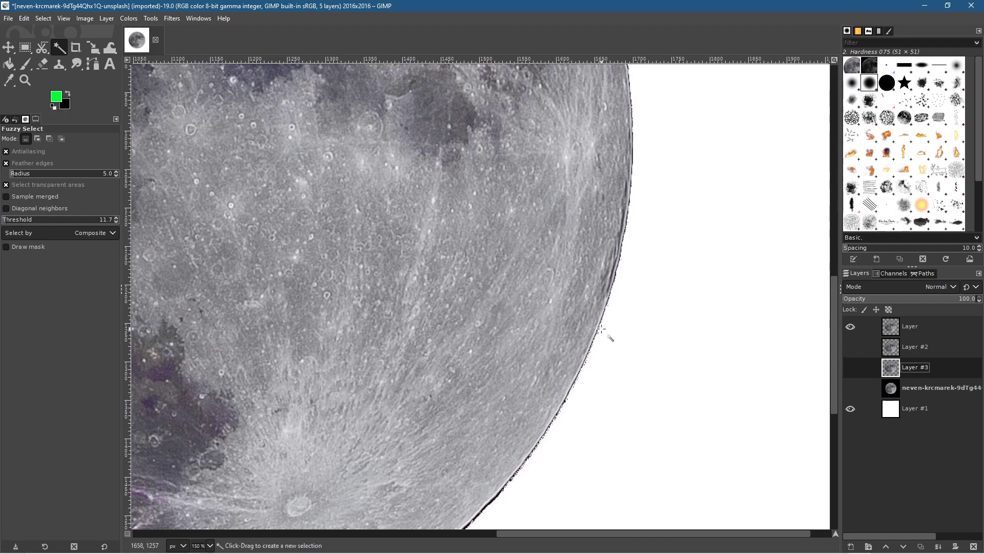
{"action": "scroll", "coordinate": [609, 336], "scroll_direction": "up", "scroll_amount": 6, "text": "ctrl"}
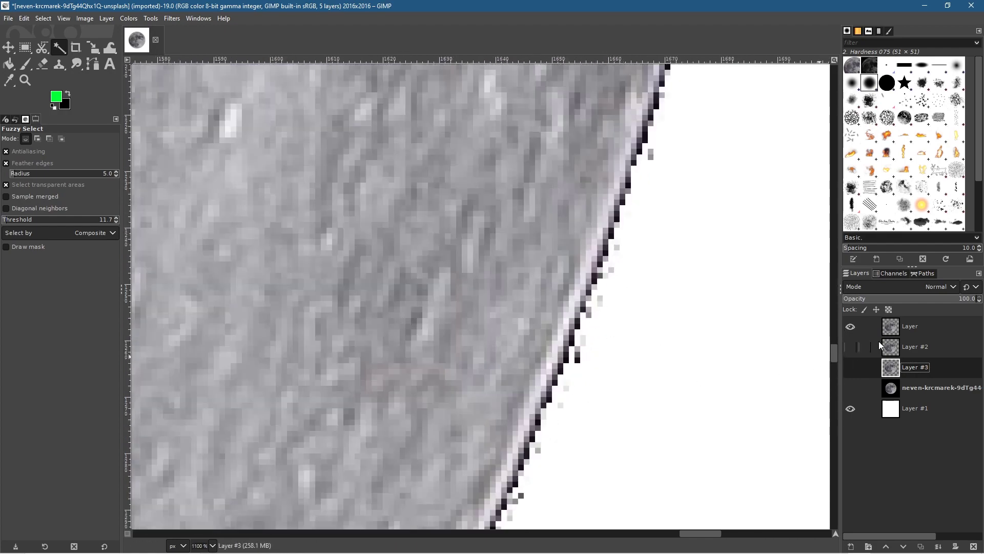
{"action": "left_click", "coordinate": [851, 326]}
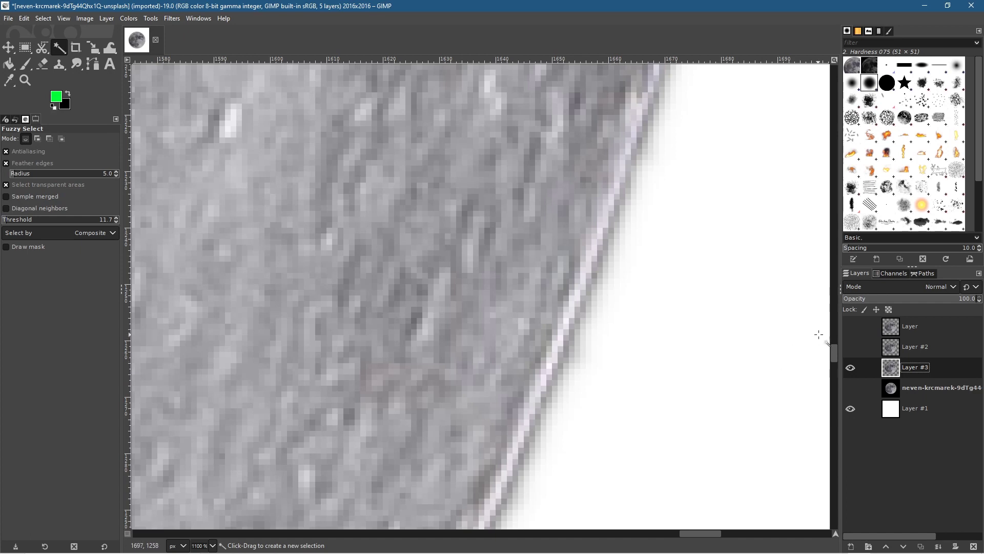
{"action": "left_click", "coordinate": [852, 326]}
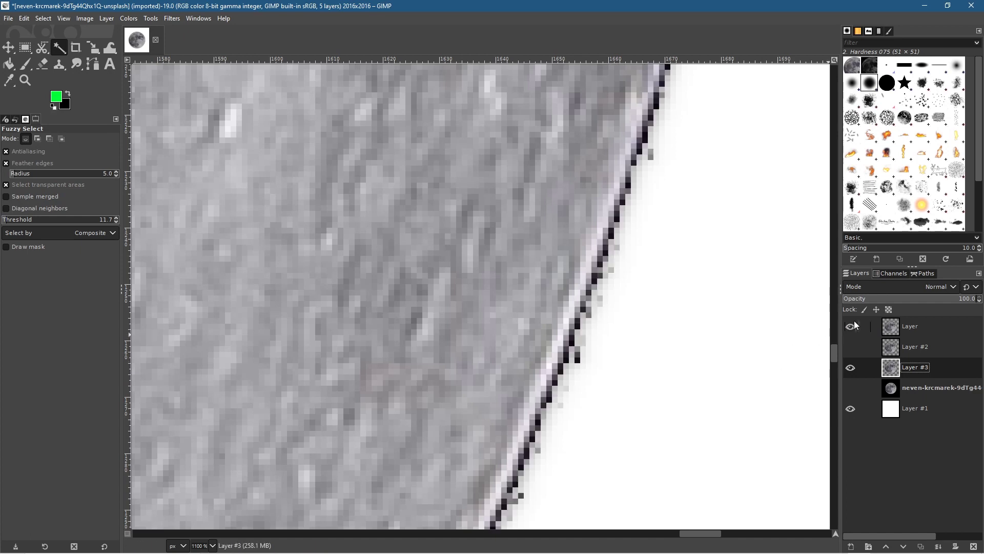
{"action": "left_click", "coordinate": [851, 326]}
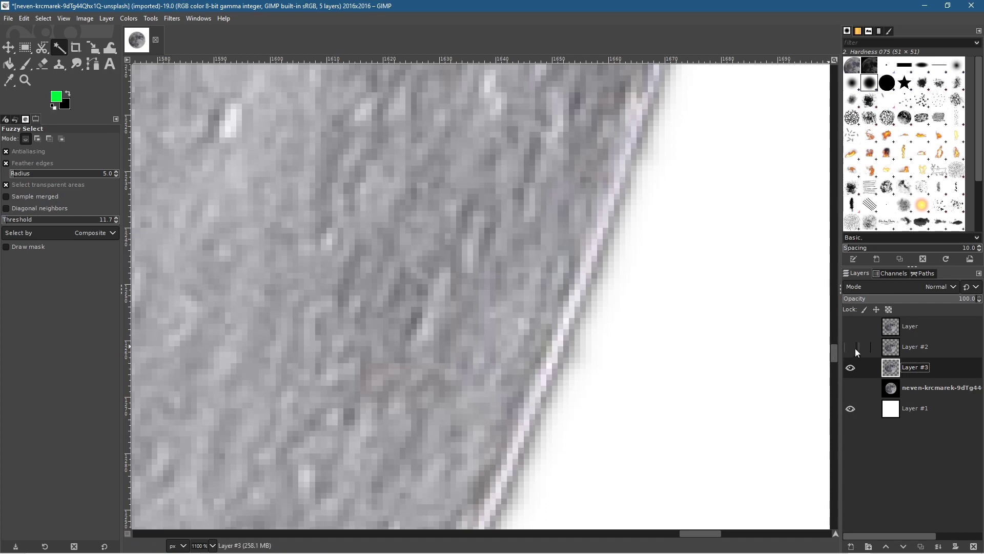
{"action": "left_click", "coordinate": [855, 348]}
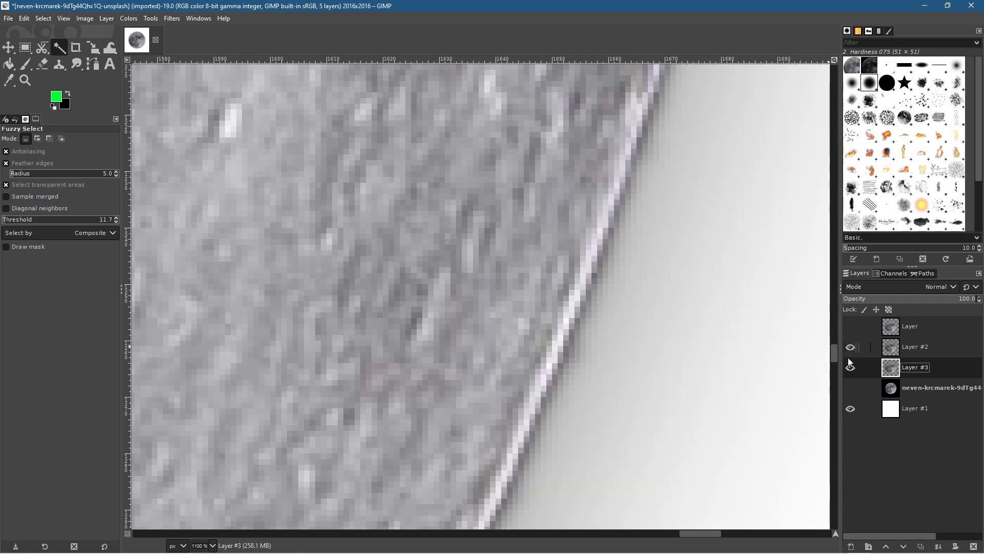
{"action": "left_click", "coordinate": [849, 369]}
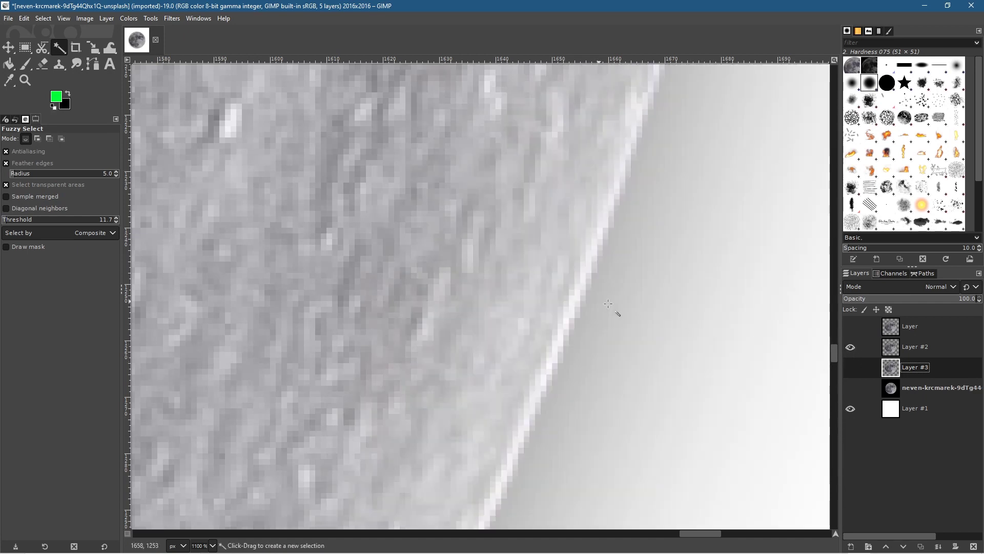
{"action": "left_click", "coordinate": [850, 349]}
{"action": "left_click", "coordinate": [852, 367]}
{"action": "left_click", "coordinate": [852, 326]}
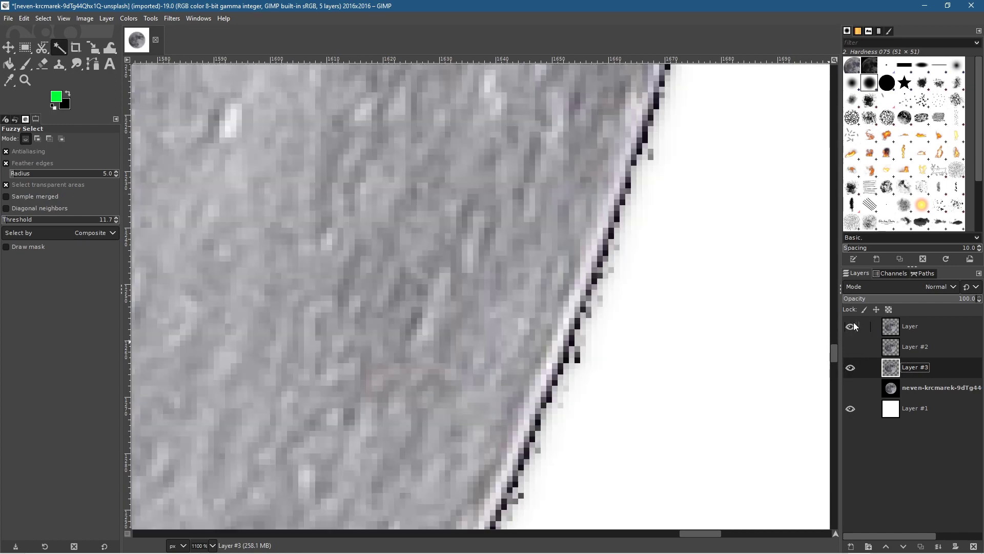
{"action": "left_click", "coordinate": [854, 325]}
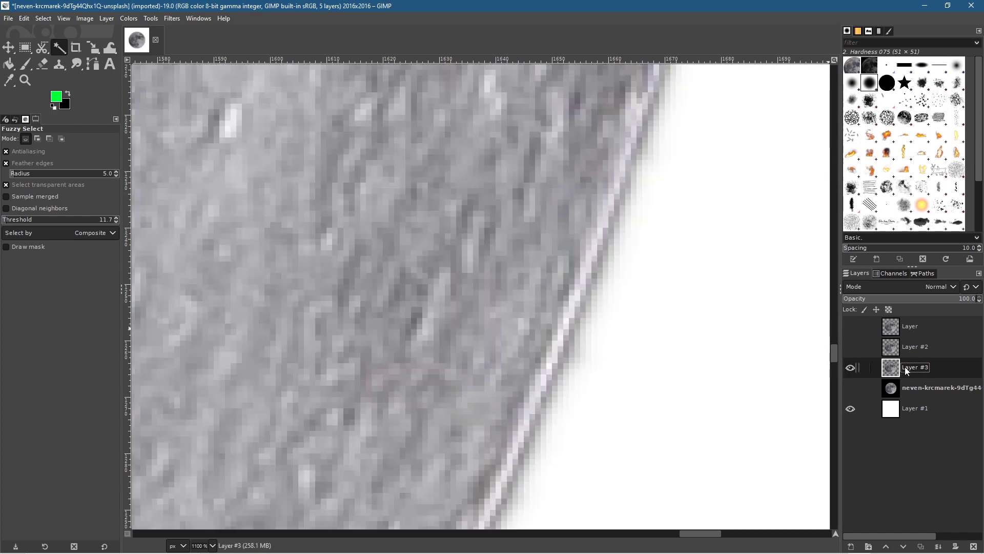
{"action": "scroll", "coordinate": [600, 345], "scroll_direction": "down", "scroll_amount": 6}
{"action": "scroll", "coordinate": [421, 302], "scroll_direction": "down", "scroll_amount": 12}
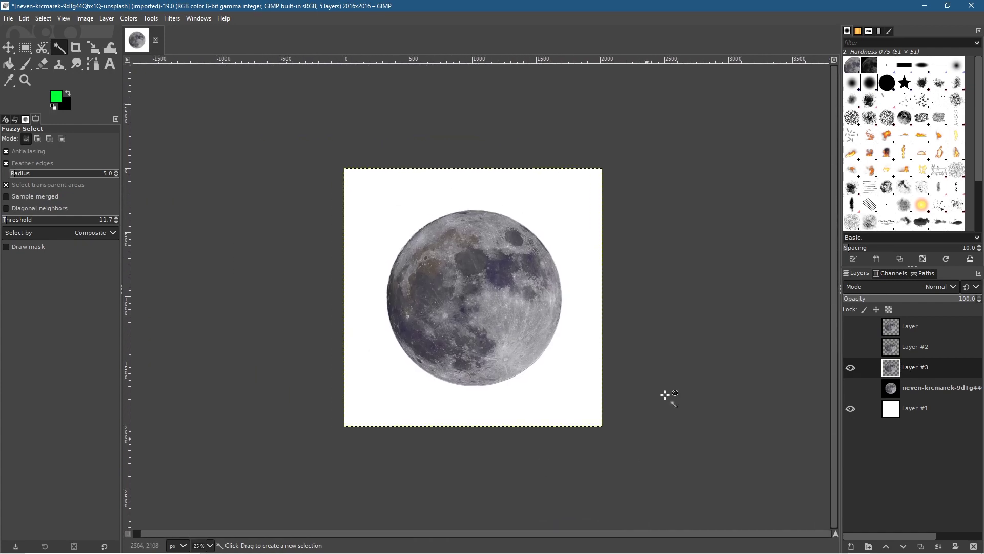
Step: Save the moon project as the XCF file 'selction - 01'
{"action": "left_click", "coordinate": [6, 18]}
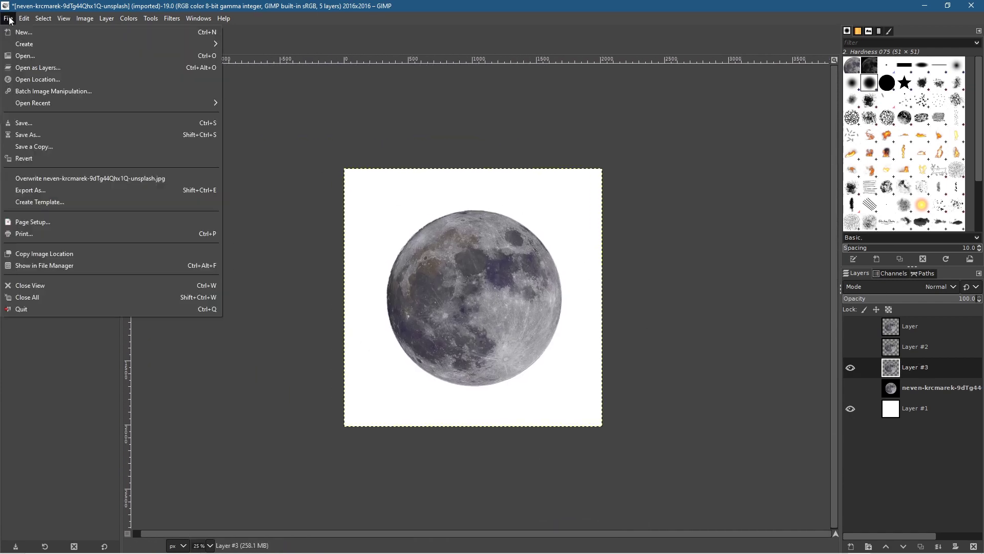
{"action": "left_click", "coordinate": [41, 132]}
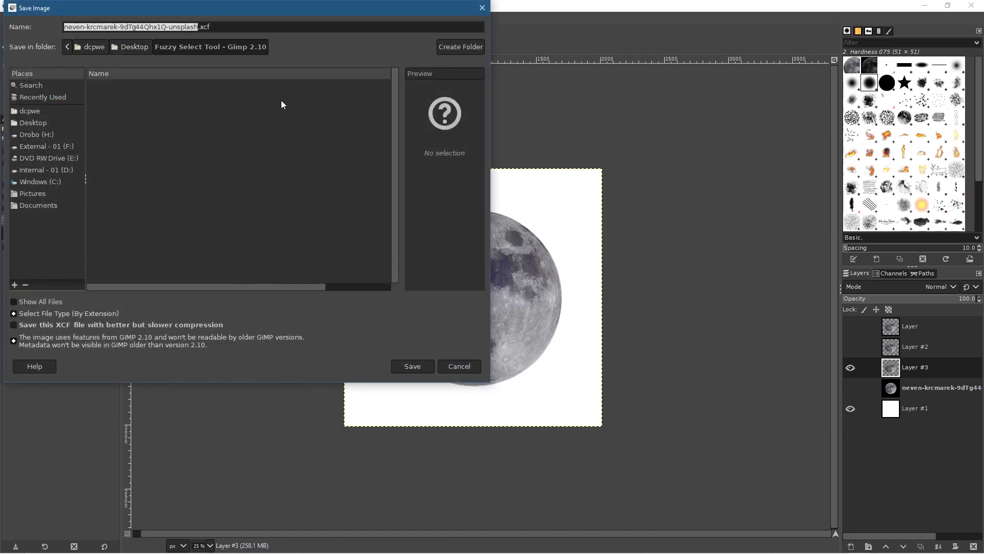
{"action": "type", "text": "selction - 01"}
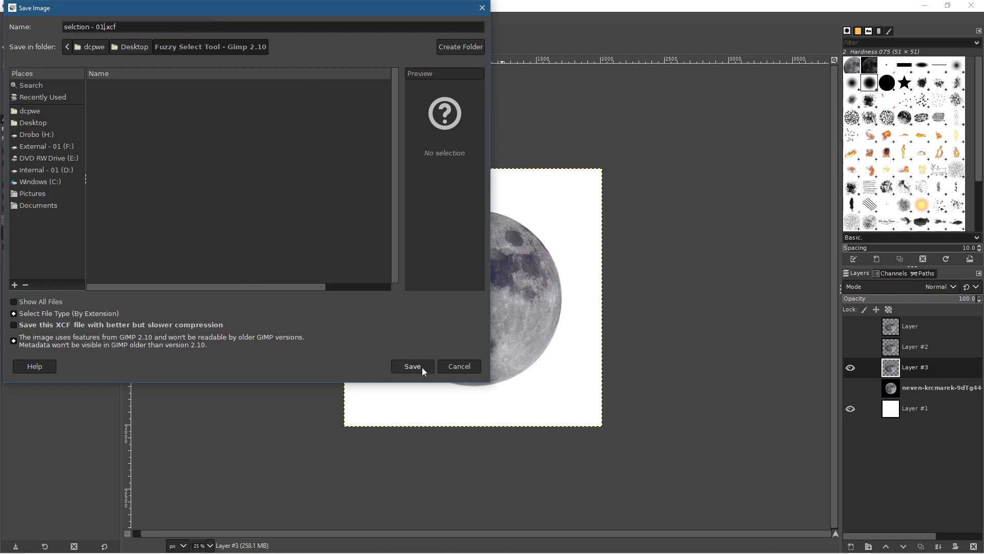
{"action": "left_click", "coordinate": [422, 367]}
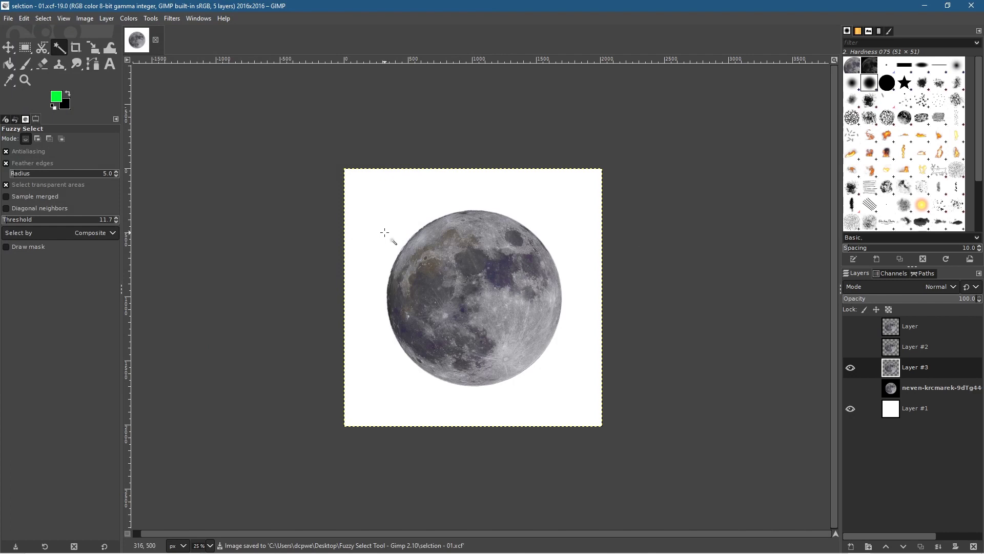
{"action": "left_click", "coordinate": [8, 18]}
{"action": "left_click", "coordinate": [19, 33]}
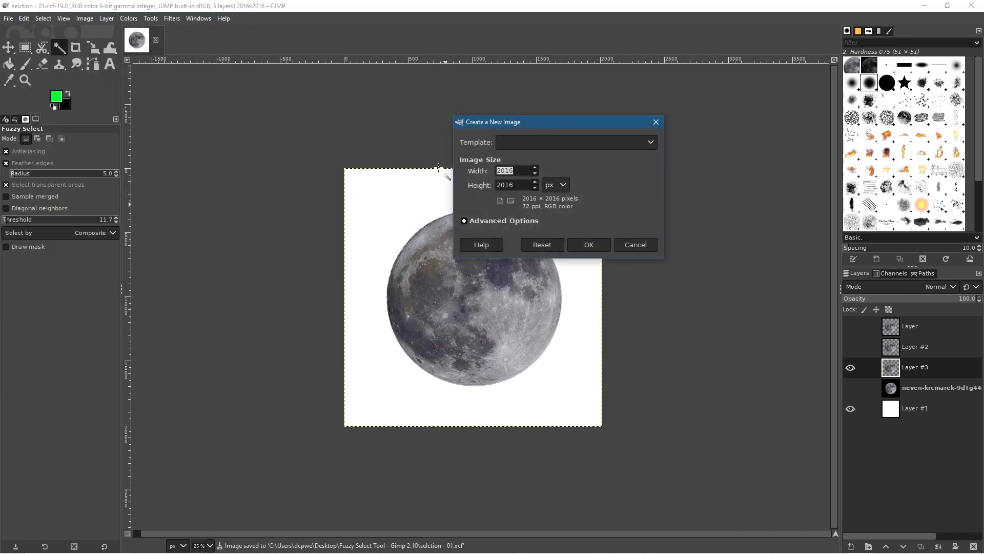
Step: Create a 1920×1080 image with Fill with set to Transparency
{"action": "type", "text": "1920"}
{"action": "key", "text": "Tab"}
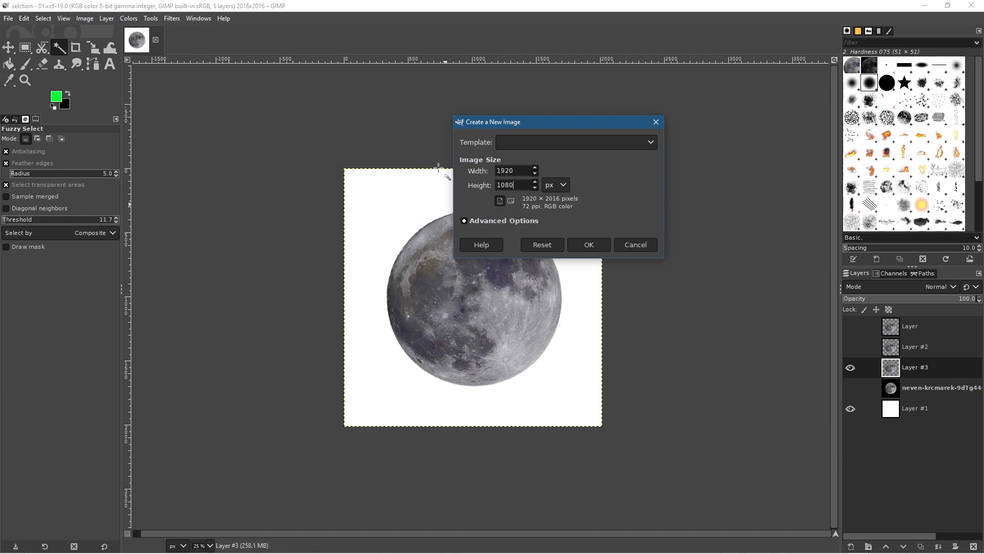
{"action": "type", "text": "1080"}
{"action": "left_click", "coordinate": [510, 222]}
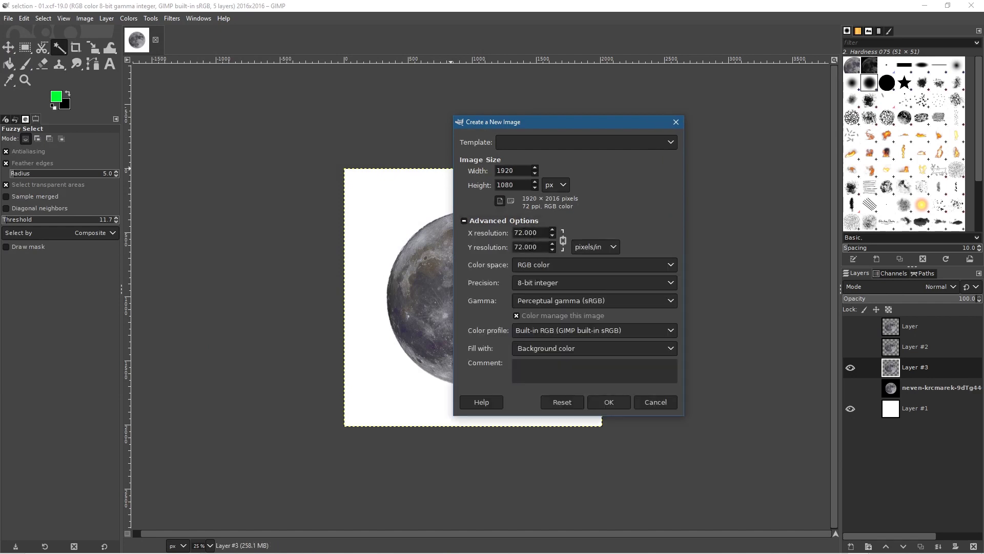
{"action": "left_click", "coordinate": [568, 349]}
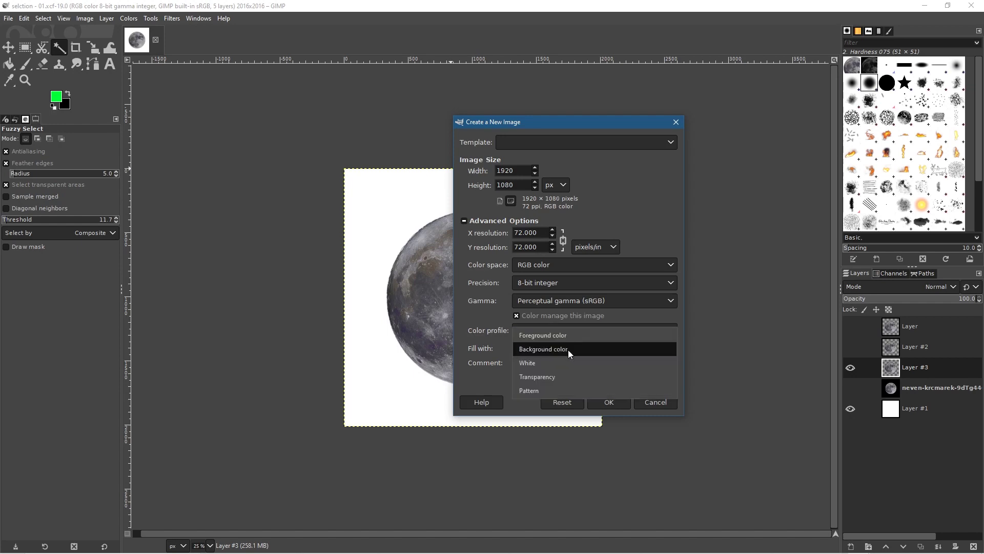
{"action": "left_click", "coordinate": [565, 376]}
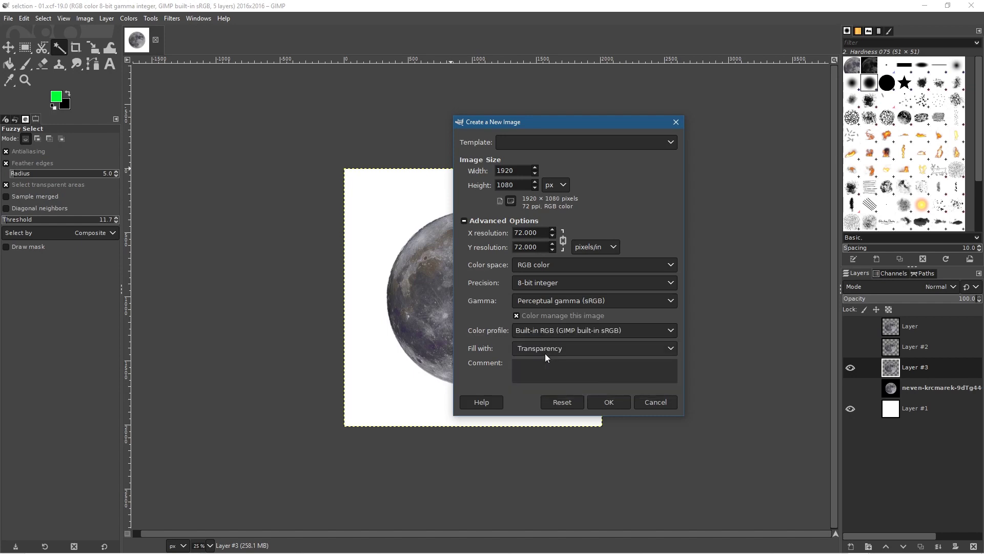
{"action": "left_click", "coordinate": [610, 404]}
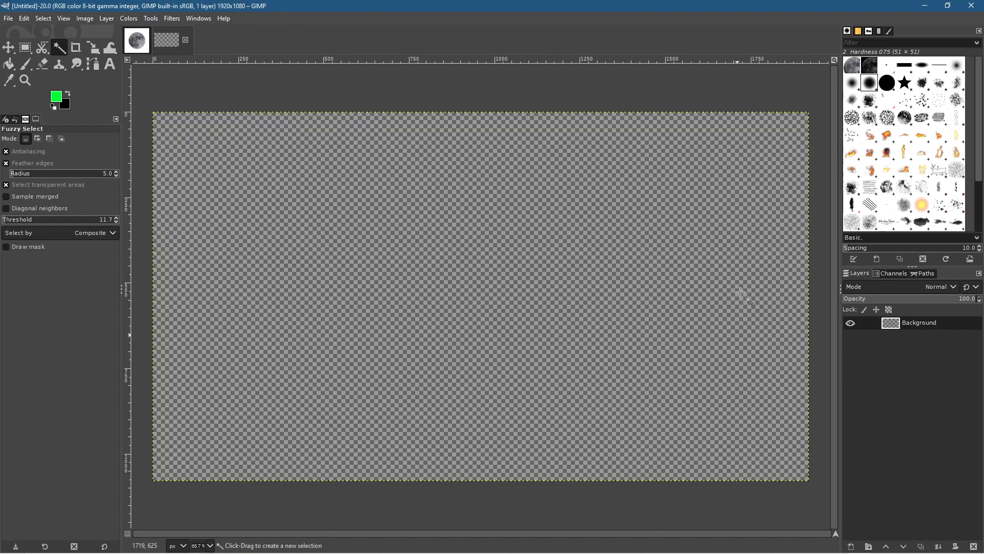
{"action": "left_click", "coordinate": [136, 46]}
Step: Drag the London Eye night photo from the file browser into the new image
{"action": "left_click", "coordinate": [177, 43]}
{"action": "key", "text": "alt+Tab"}
{"action": "left_click", "coordinate": [401, 259]}
{"action": "left_click", "coordinate": [574, 197]}
{"action": "left_click_drag", "start_coordinate": [327, 295], "coordinate": [289, 269]}
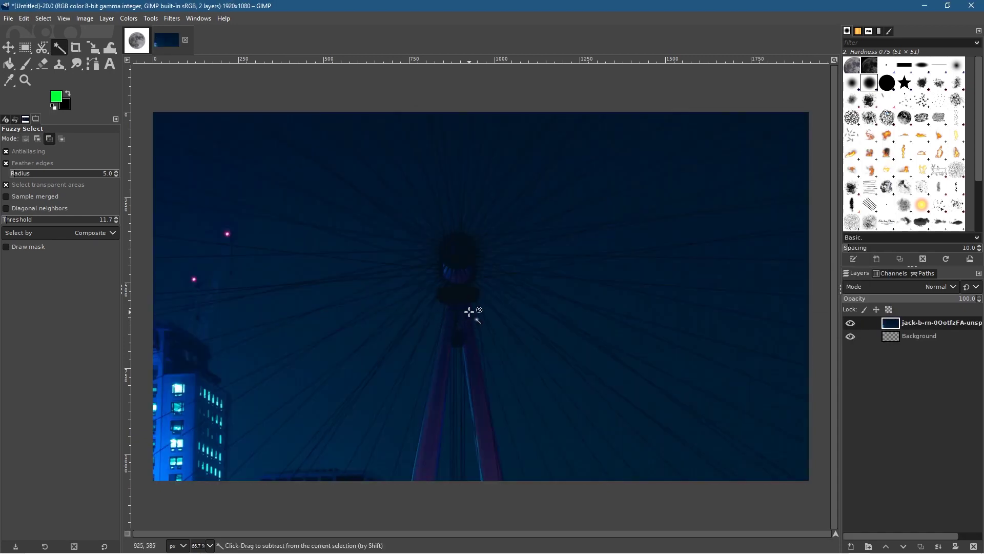
{"action": "scroll", "coordinate": [468, 312], "scroll_direction": "down", "scroll_amount": 5, "text": "ctrl"}
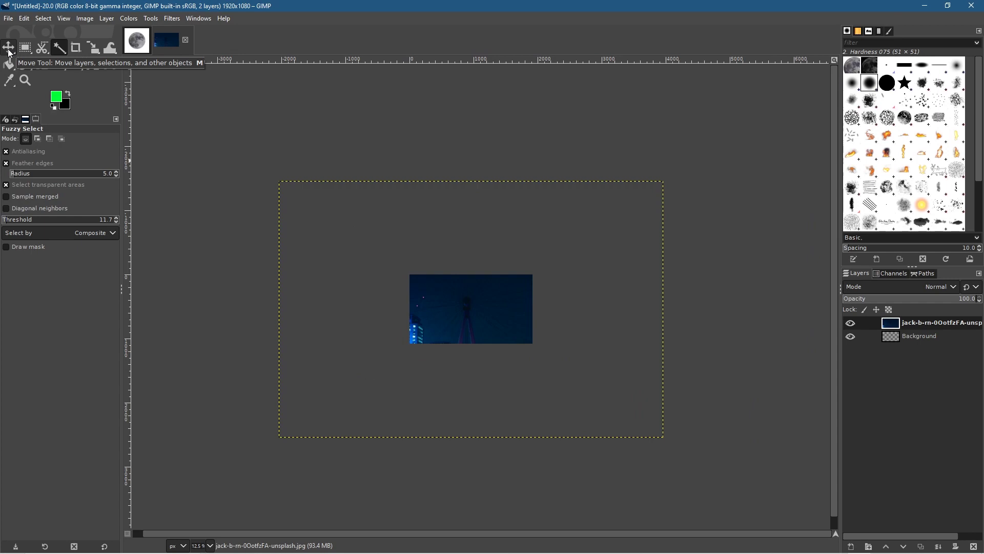
Step: Lower the photo layer's opacity and begin resizing it with the Scale tool
{"action": "right_click", "coordinate": [93, 48]}
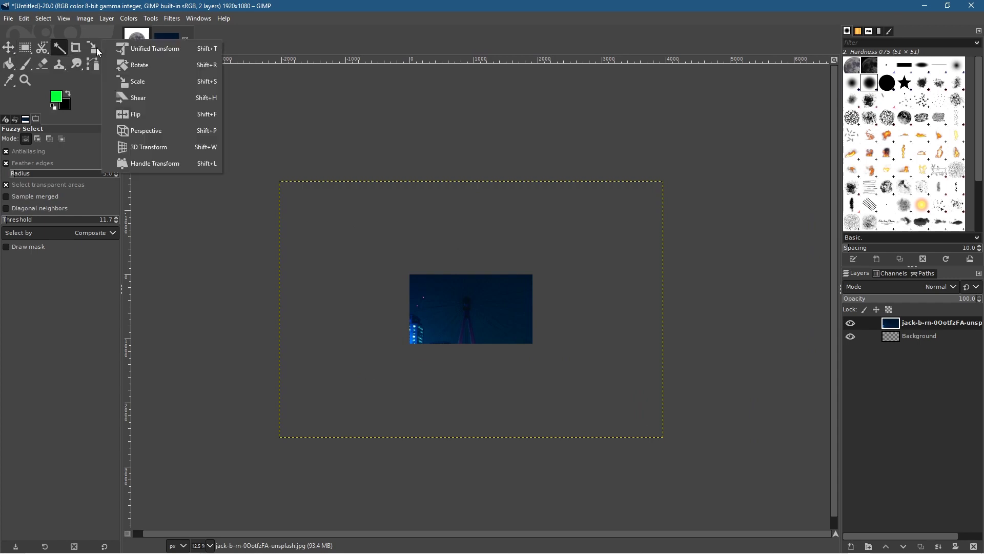
{"action": "left_click", "coordinate": [191, 84]}
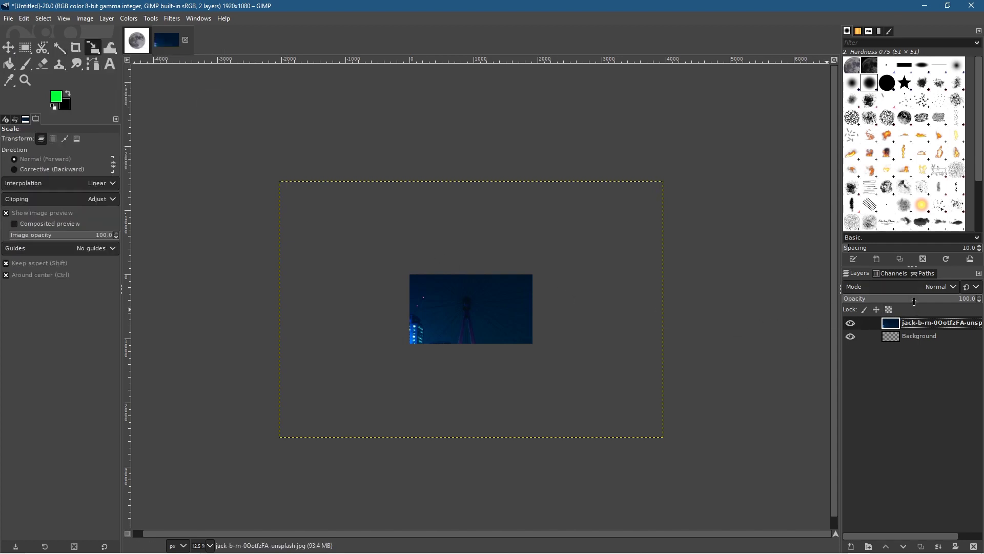
{"action": "left_click", "coordinate": [915, 302]}
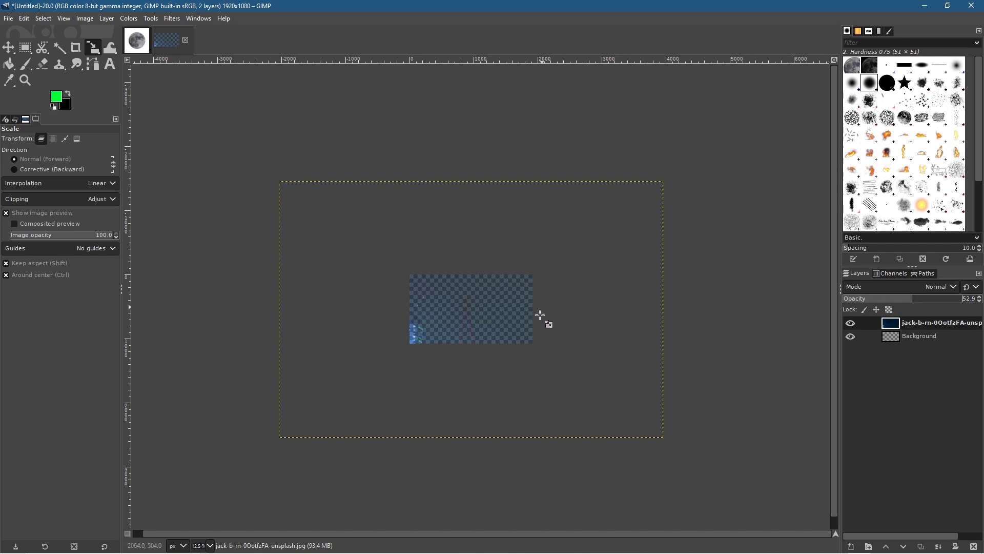
{"action": "left_click", "coordinate": [388, 226]}
{"action": "left_click_drag", "start_coordinate": [285, 191], "coordinate": [585, 288]}
{"action": "scroll", "coordinate": [469, 332], "scroll_direction": "up", "scroll_amount": 3, "text": "ctrl"}
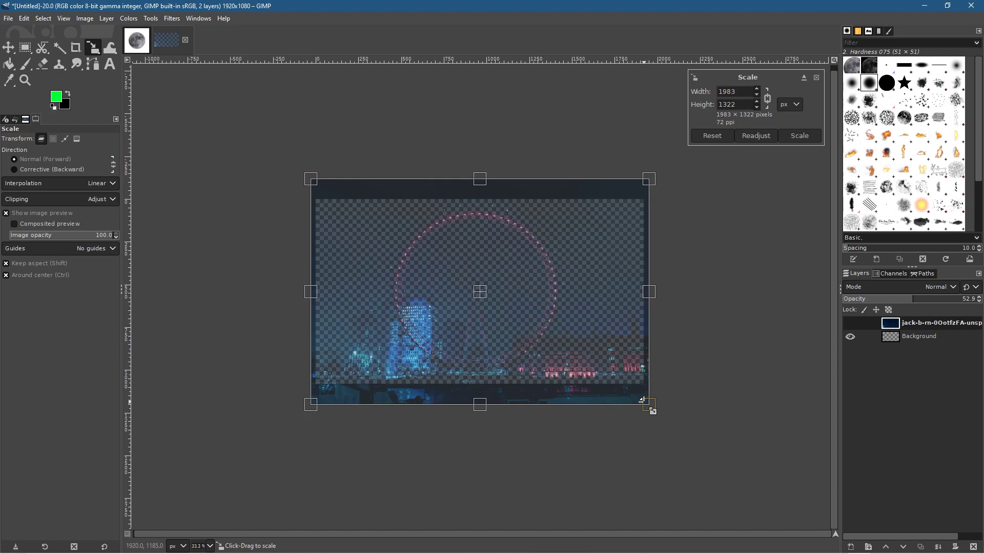
{"action": "left_click_drag", "start_coordinate": [642, 400], "coordinate": [641, 399]}
Step: Fine-tune the photo to about 1950×1300, apply the scale, and restore opacity to 100
{"action": "left_click_drag", "start_coordinate": [910, 300], "coordinate": [974, 299]}
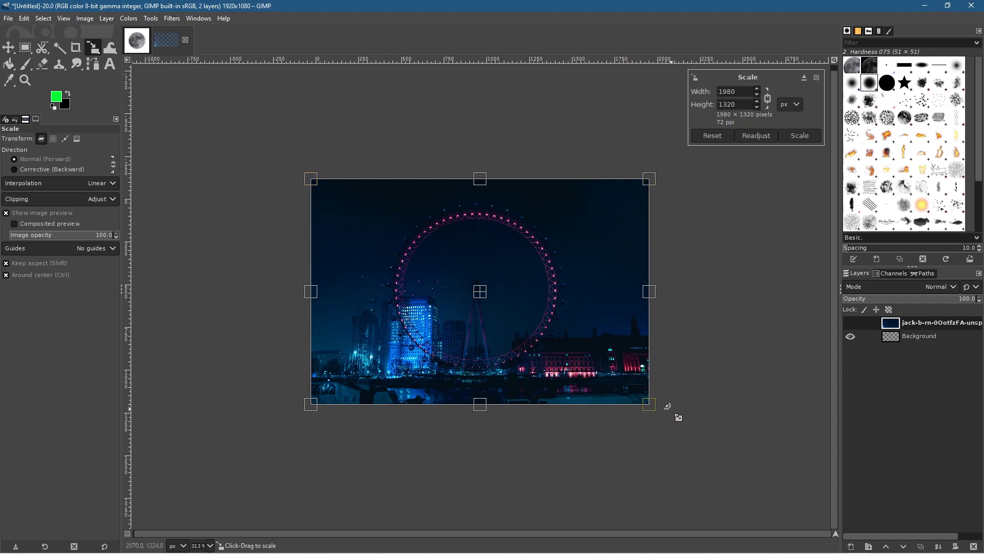
{"action": "left_click_drag", "start_coordinate": [649, 402], "coordinate": [636, 396]}
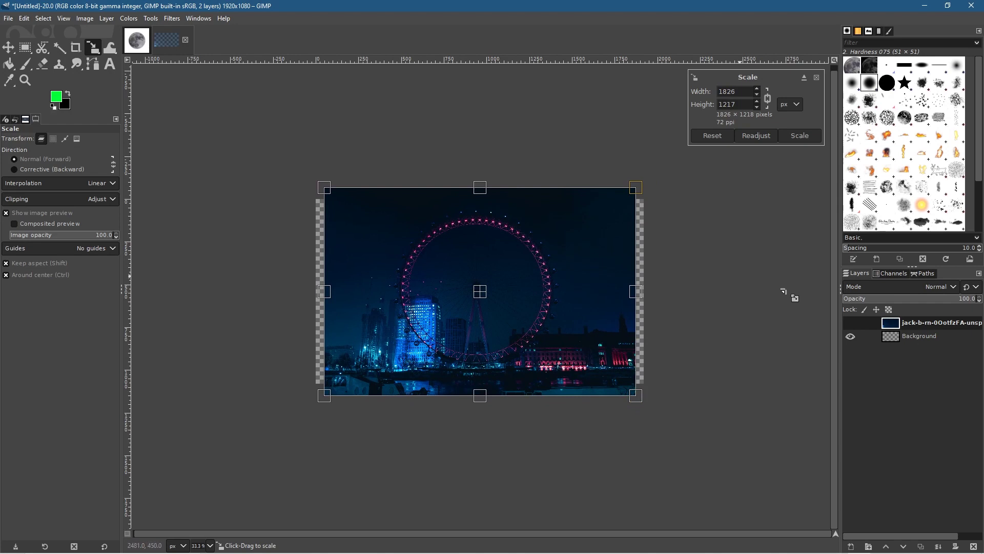
{"action": "left_click", "coordinate": [912, 298]}
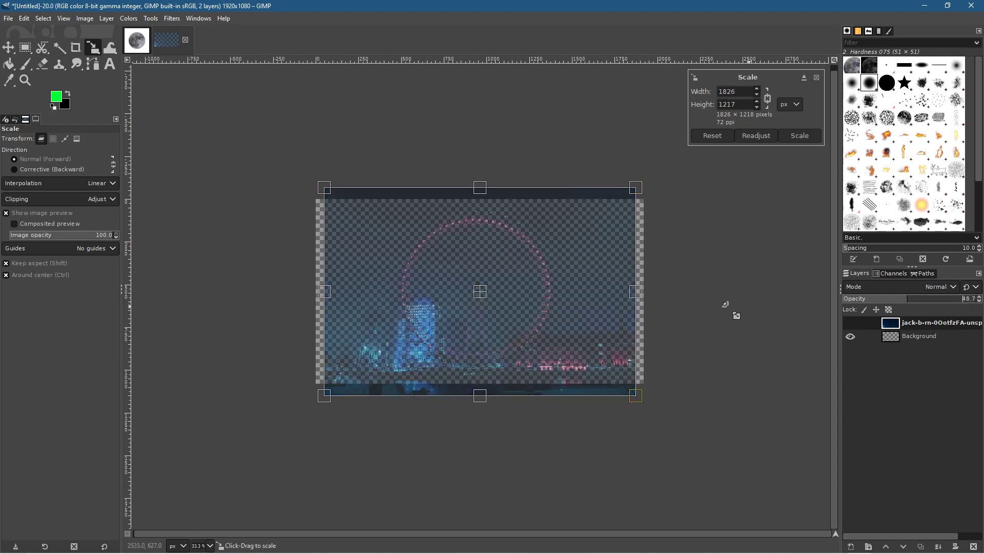
{"action": "mouse_move", "coordinate": [639, 402]}
{"action": "left_mouse_down"}
{"action": "mouse_move", "coordinate": [633, 396]}
{"action": "mouse_move", "coordinate": [654, 410]}
{"action": "left_mouse_up"}
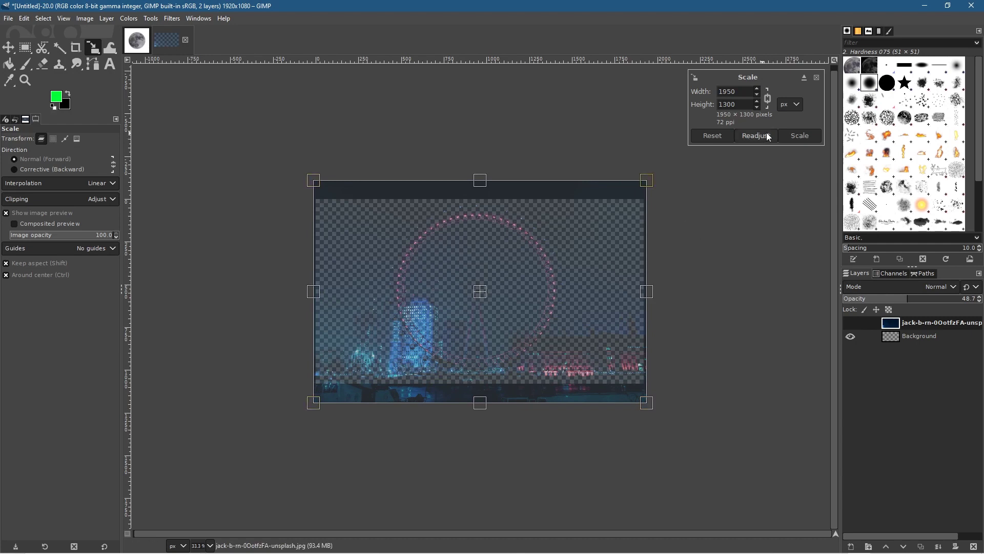
{"action": "left_click", "coordinate": [795, 136]}
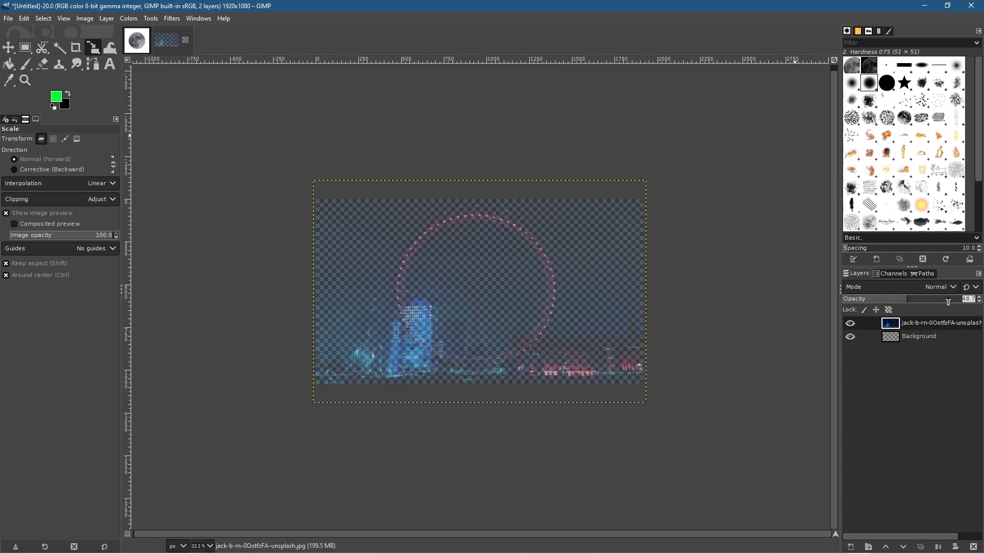
{"action": "left_click_drag", "start_coordinate": [908, 299], "coordinate": [979, 298]}
{"action": "key", "text": "m"}
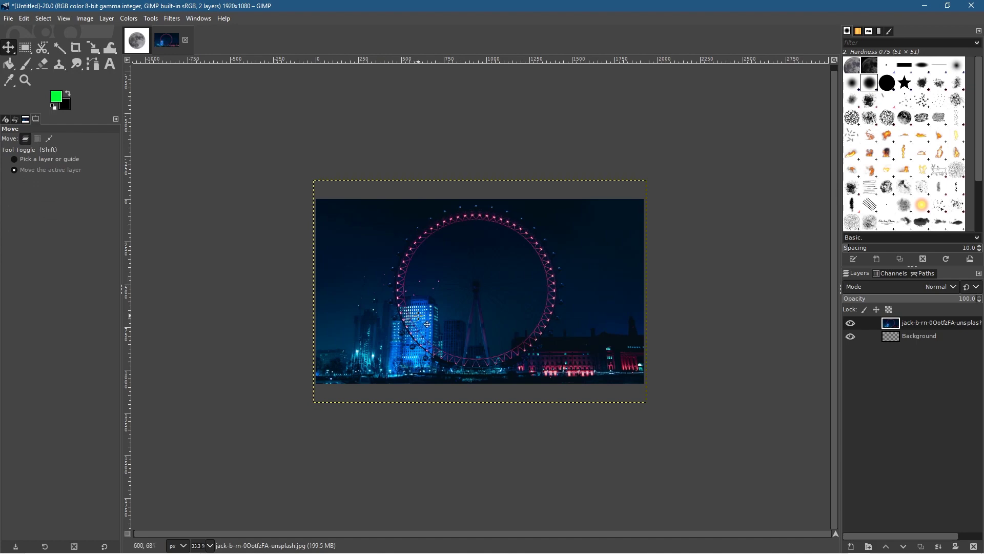
Step: Nudge the London Eye photo layer down slightly, then return to the moon image
{"action": "scroll", "coordinate": [456, 309], "scroll_direction": "up", "scroll_amount": 2, "text": "ctrl"}
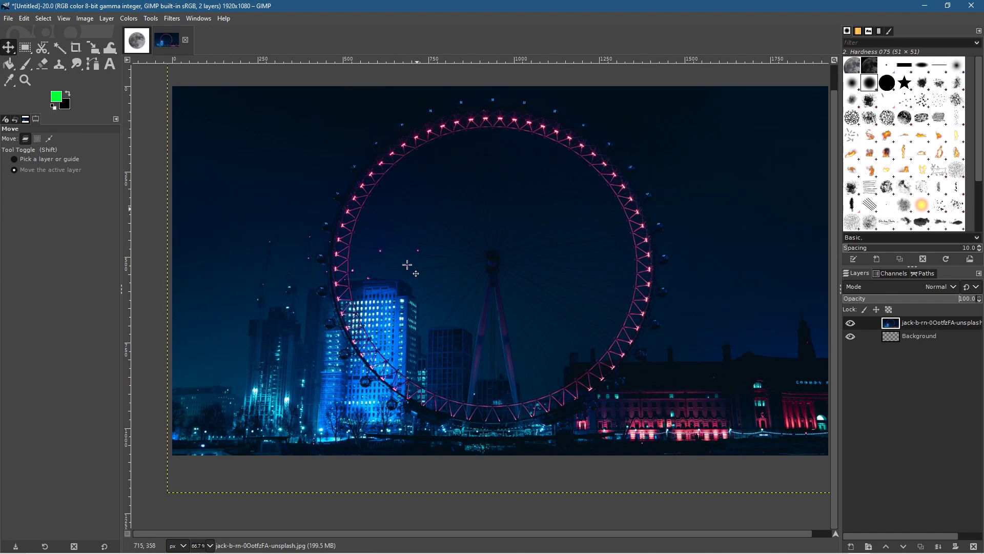
{"action": "scroll", "coordinate": [511, 277], "scroll_direction": "down", "scroll_amount": 1, "text": "ctrl"}
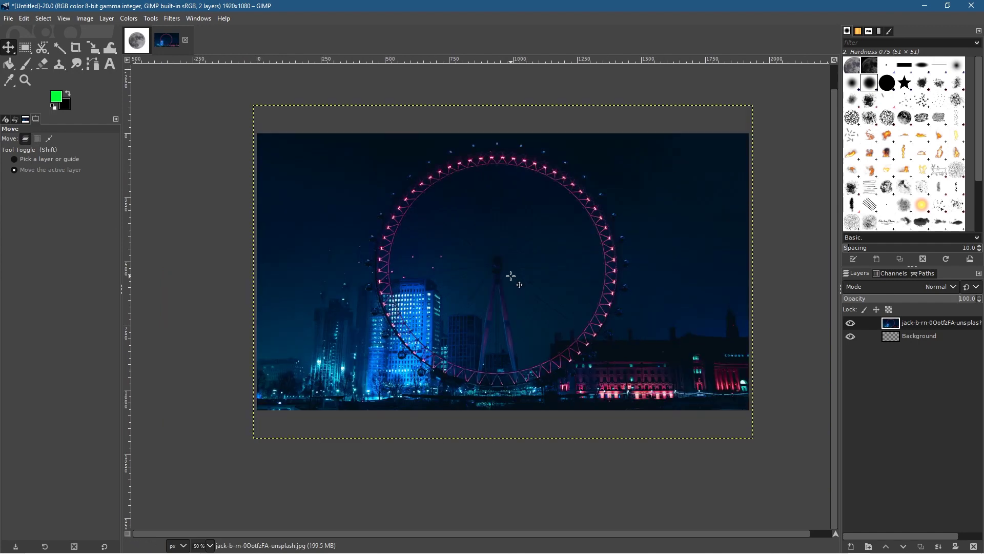
{"action": "scroll", "coordinate": [511, 277], "scroll_direction": "up", "scroll_amount": 1, "text": "ctrl"}
{"action": "left_click_drag", "start_coordinate": [510, 276], "coordinate": [498, 308]}
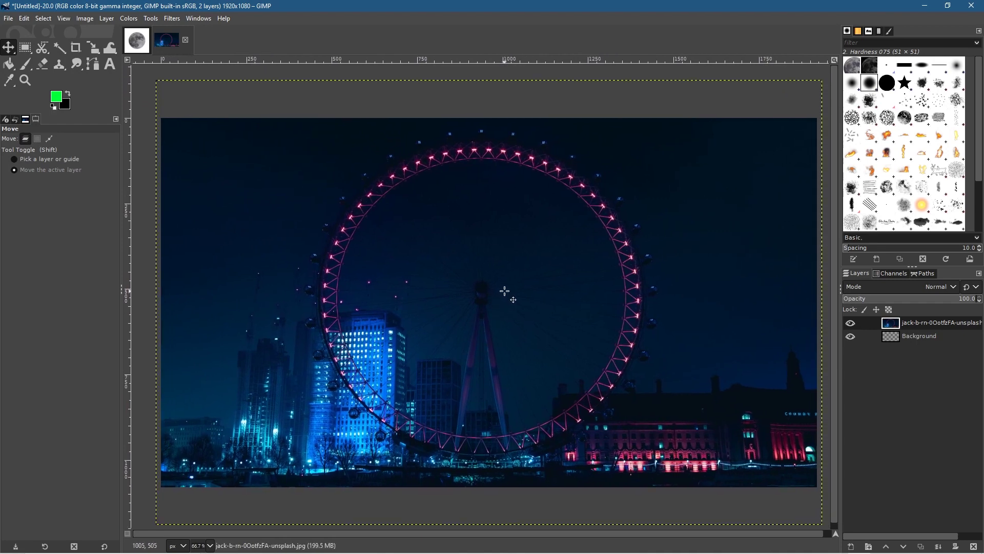
{"action": "key", "text": "Down"}
{"action": "key", "text": "Down"}
{"action": "key", "text": "Down"}
{"action": "key", "text": "Down"}
{"action": "key", "text": "Down"}
{"action": "key", "text": "Down"}
{"action": "key", "text": "Down"}
{"action": "key", "text": "Down"}
{"action": "key", "text": "Down"}
{"action": "key", "text": "Down"}
{"action": "key", "text": "Down"}
{"action": "key", "text": "Down"}
{"action": "key", "text": "Down"}
{"action": "key", "text": "Down"}
{"action": "key", "text": "Down"}
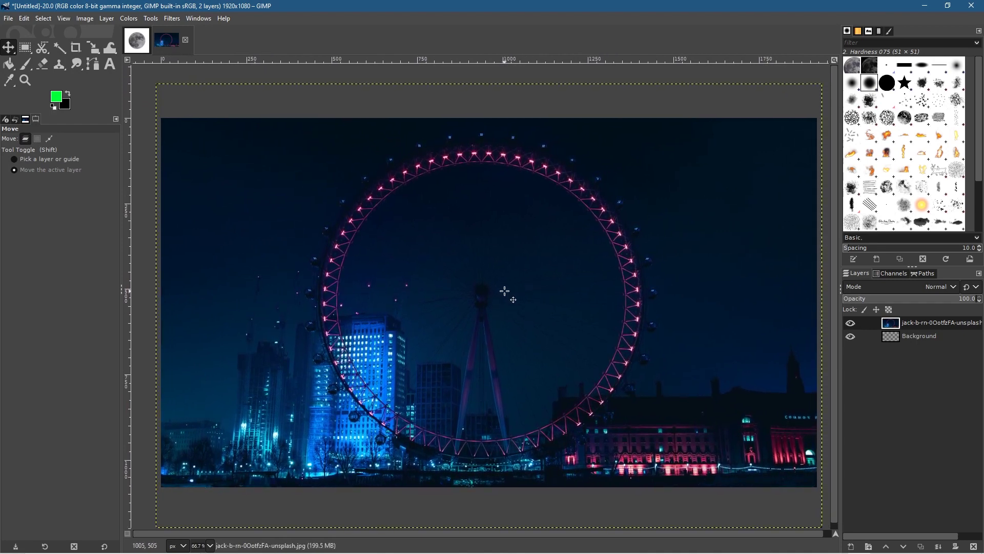
{"action": "key", "text": "Down"}
{"action": "key", "text": "Down"}
{"action": "key", "text": "Down"}
{"action": "key", "text": "Down"}
{"action": "key", "text": "Down"}
{"action": "key", "text": "Down"}
{"action": "key", "text": "Down"}
{"action": "key", "text": "Down"}
{"action": "key", "text": "Down"}
{"action": "key", "text": "Down"}
{"action": "key", "text": "Down"}
{"action": "key", "text": "Down"}
{"action": "key", "text": "Down"}
{"action": "key", "text": "Down"}
{"action": "key", "text": "Down"}
{"action": "key", "text": "Down"}
{"action": "key", "text": "Down"}
{"action": "key", "text": "Down"}
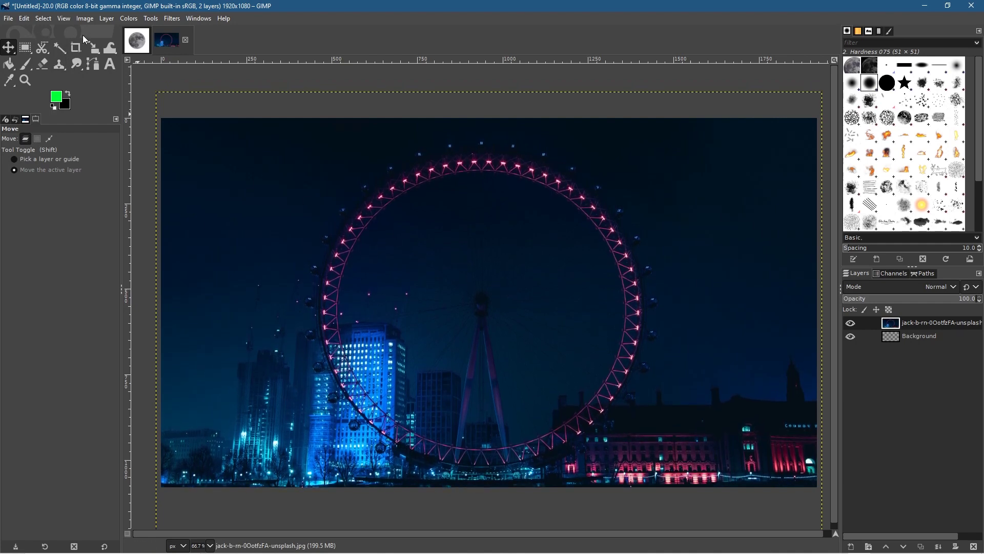
{"action": "left_click", "coordinate": [136, 40]}
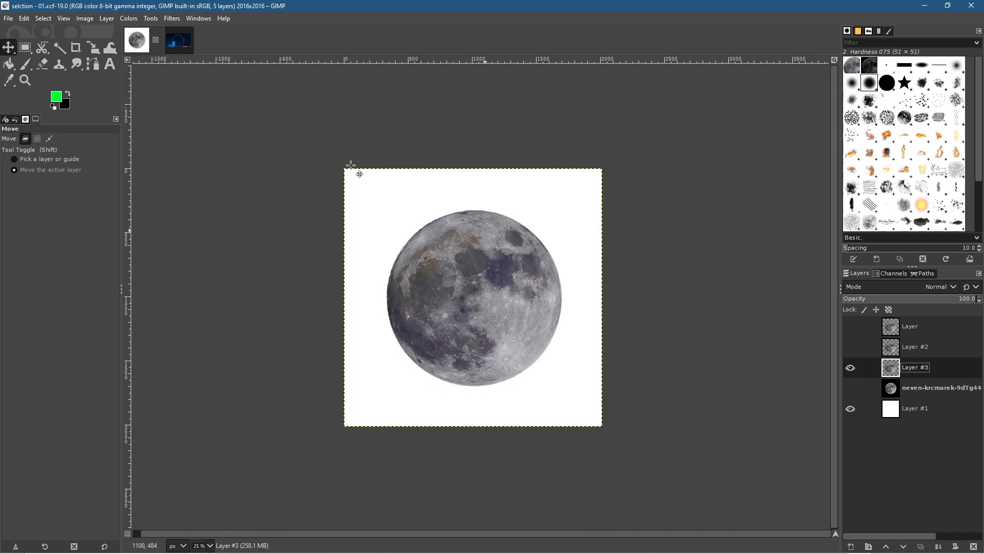
Step: Copy the moon layer and add a new empty layer in the London Eye image
{"action": "left_click", "coordinate": [26, 19]}
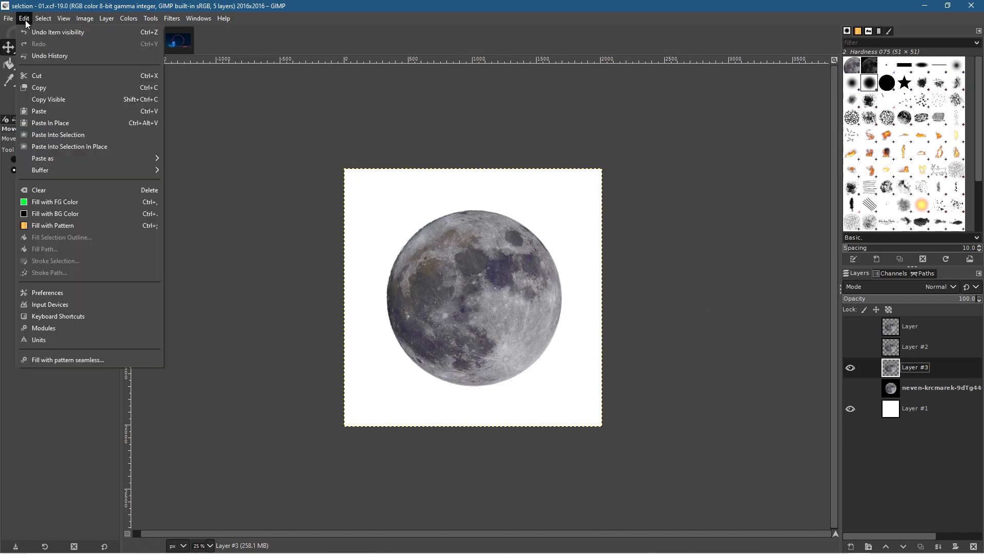
{"action": "left_click", "coordinate": [46, 88]}
{"action": "left_click", "coordinate": [180, 42]}
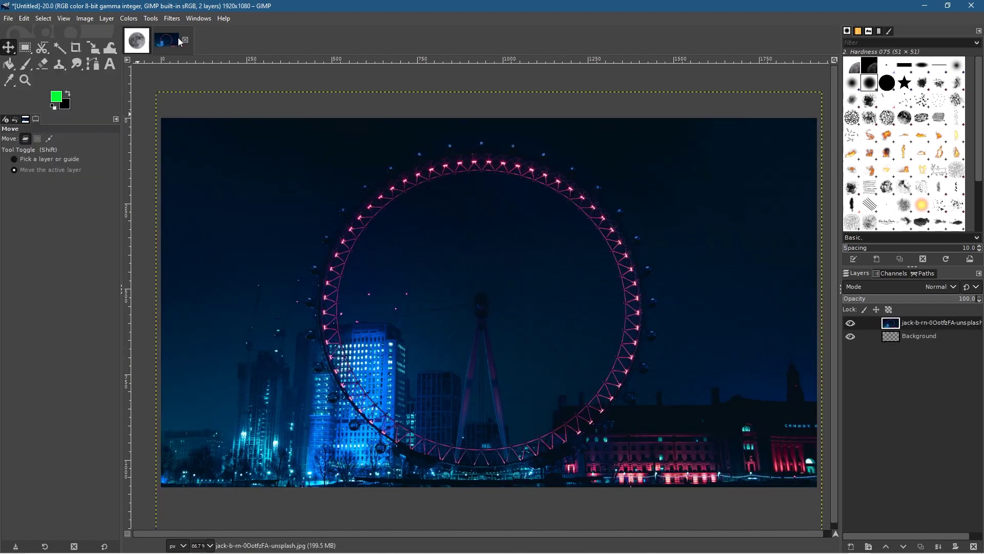
{"action": "left_click", "coordinate": [852, 548]}
{"action": "left_click", "coordinate": [906, 536]}
Step: Paste the moon onto the new layer and anchor it
{"action": "left_click", "coordinate": [24, 18]}
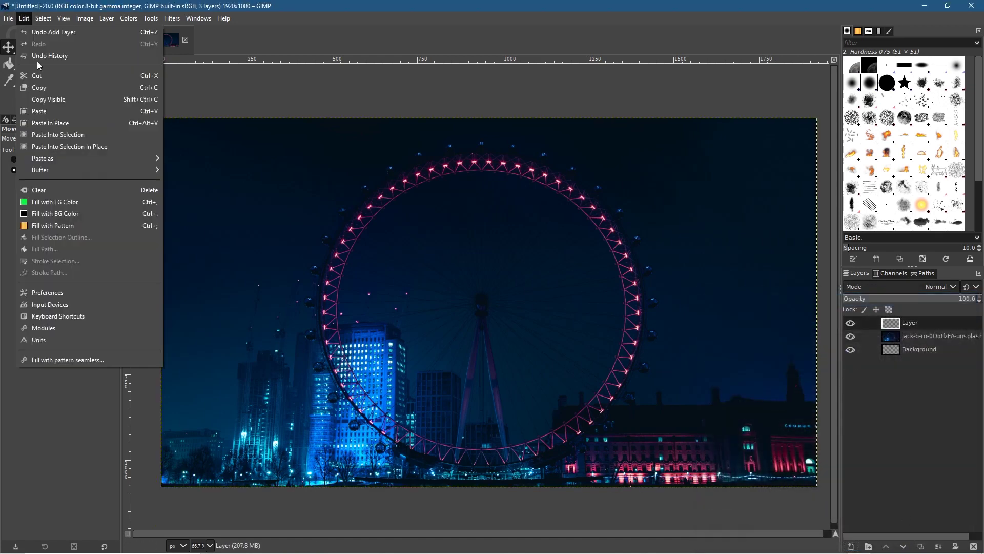
{"action": "left_click", "coordinate": [36, 115]}
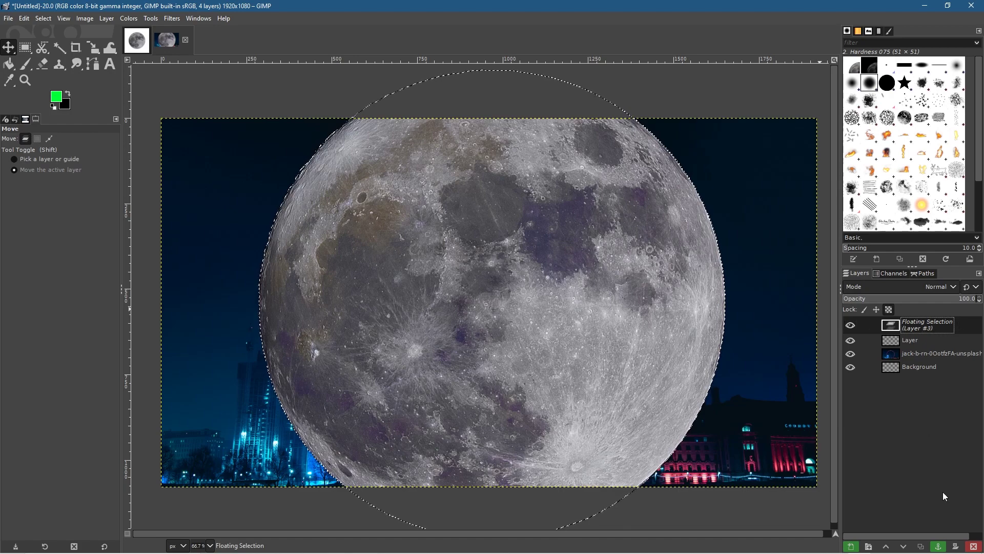
{"action": "left_click", "coordinate": [941, 547]}
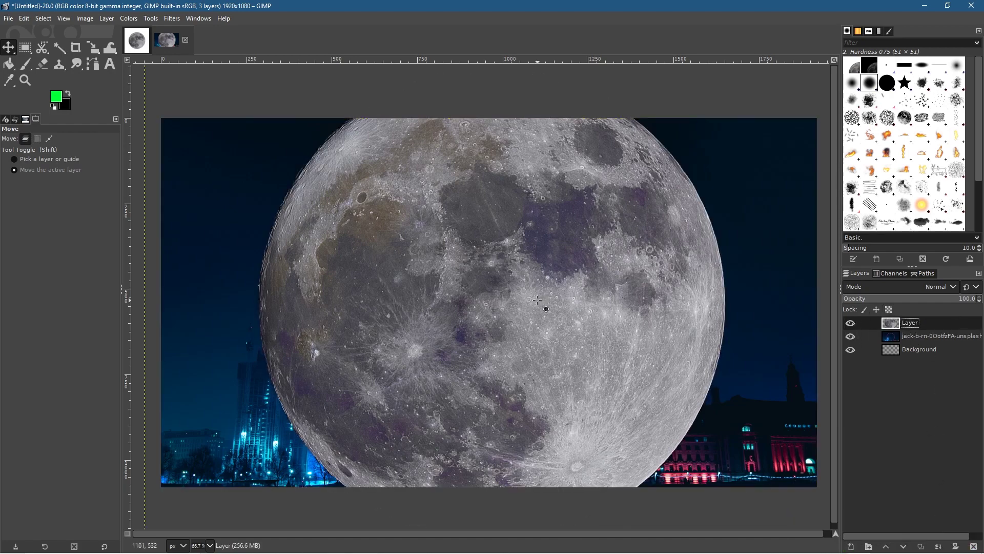
{"action": "scroll", "coordinate": [537, 300], "scroll_direction": "down", "scroll_amount": 2}
{"action": "scroll", "coordinate": [537, 300], "scroll_direction": "up", "scroll_amount": 1}
{"action": "scroll", "coordinate": [532, 283], "scroll_direction": "down", "scroll_amount": 1}
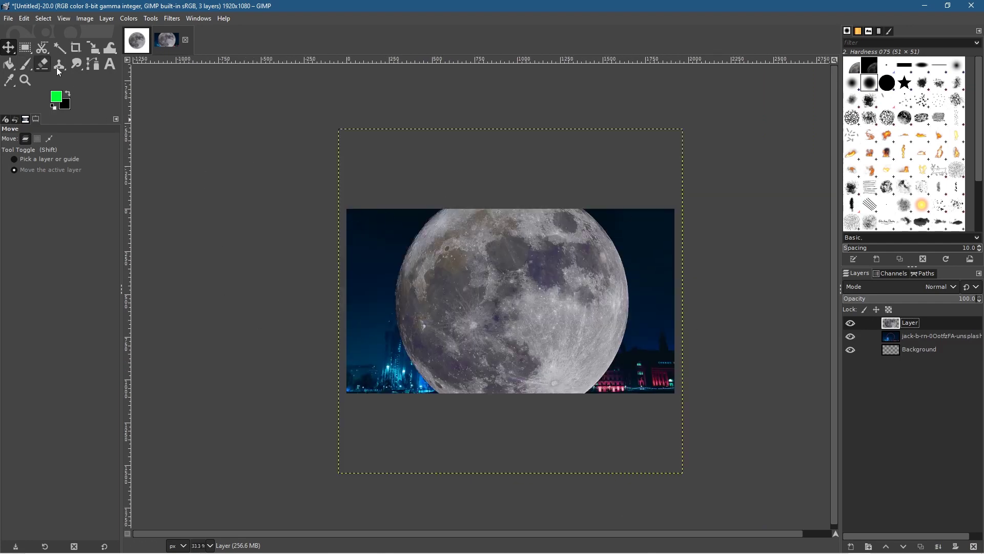
{"action": "left_click", "coordinate": [98, 52]}
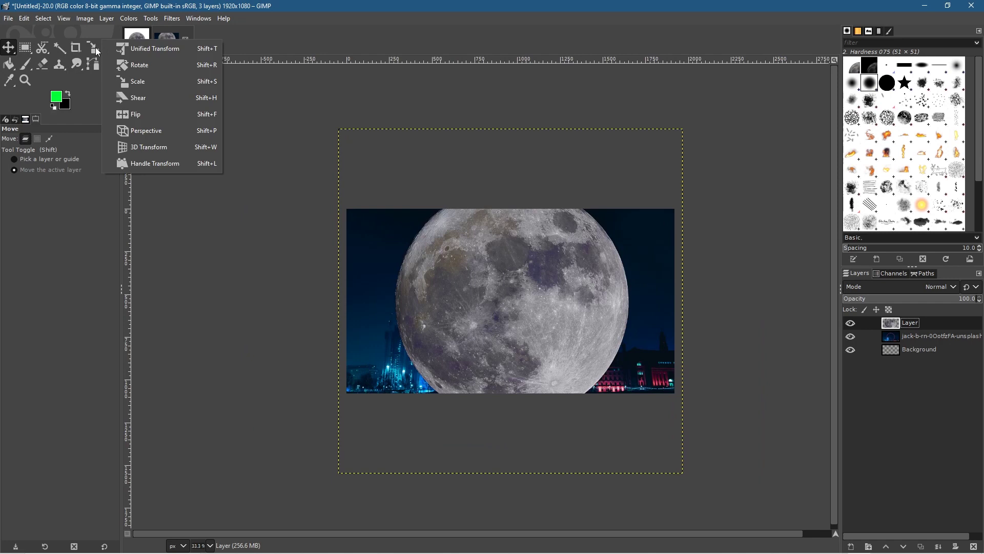
Step: Scale the moon down to about 543×543 pixels and position it in the upper-right sky
{"action": "left_click", "coordinate": [149, 81]}
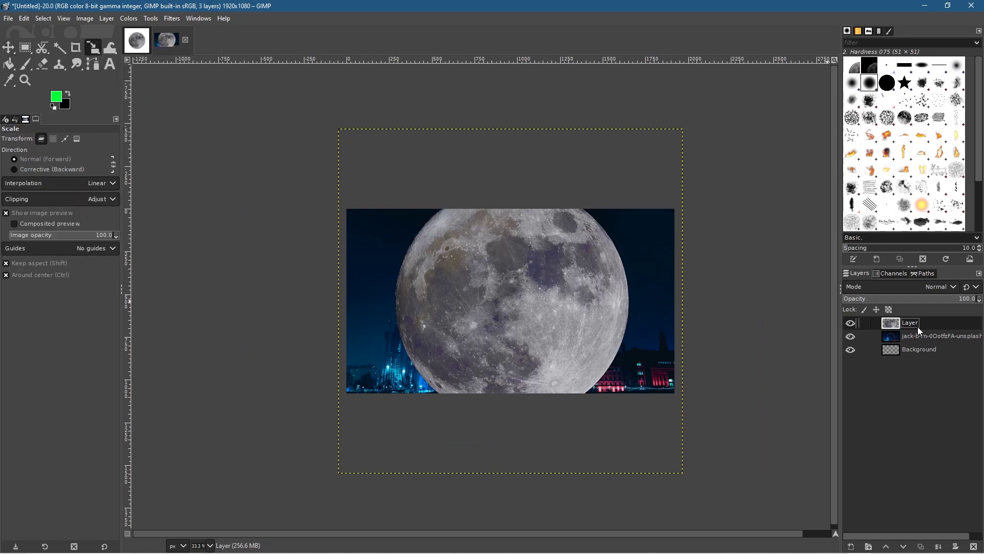
{"action": "left_click", "coordinate": [529, 306]}
{"action": "left_click_drag", "start_coordinate": [341, 131], "coordinate": [740, 248]}
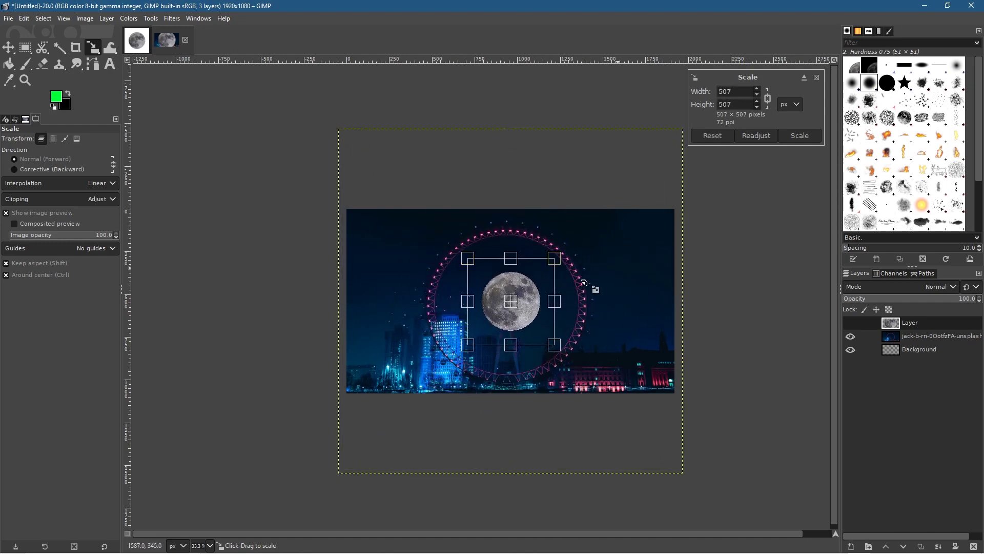
{"action": "left_click_drag", "start_coordinate": [521, 313], "coordinate": [606, 252]}
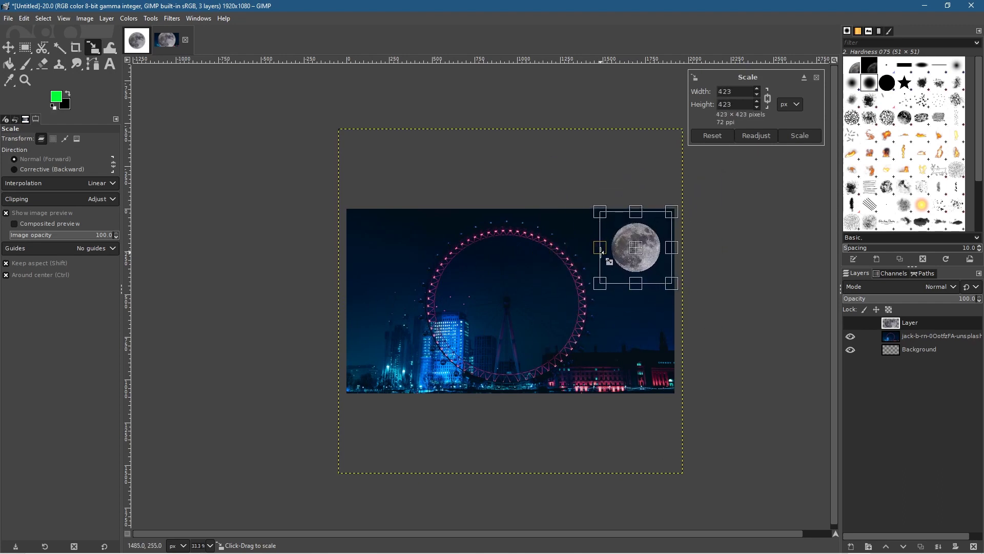
{"action": "left_click_drag", "start_coordinate": [636, 215], "coordinate": [587, 211]}
{"action": "left_click_drag", "start_coordinate": [633, 248], "coordinate": [636, 245]}
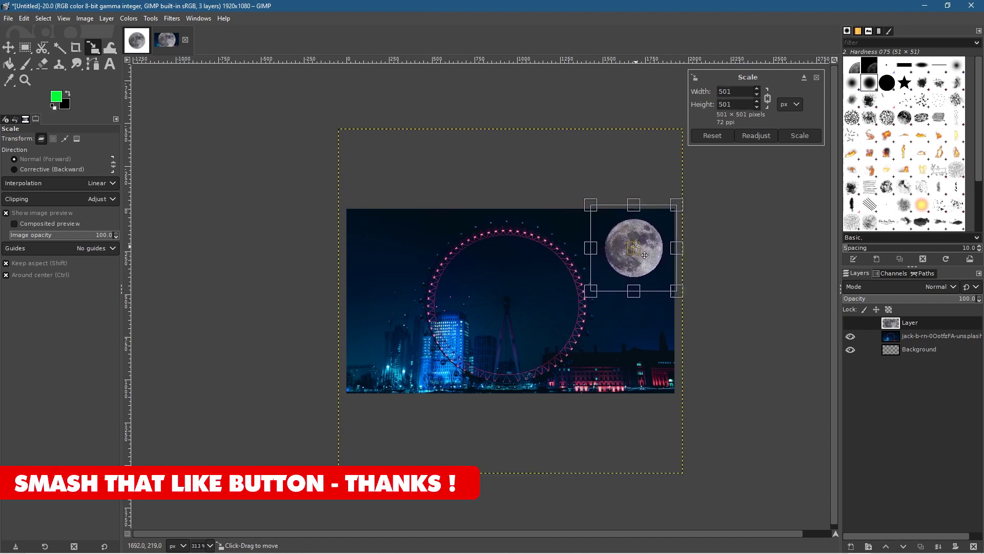
{"action": "mouse_move", "coordinate": [588, 289]}
{"action": "left_mouse_down"}
{"action": "mouse_move", "coordinate": [576, 298]}
{"action": "mouse_move", "coordinate": [585, 292]}
{"action": "left_mouse_up"}
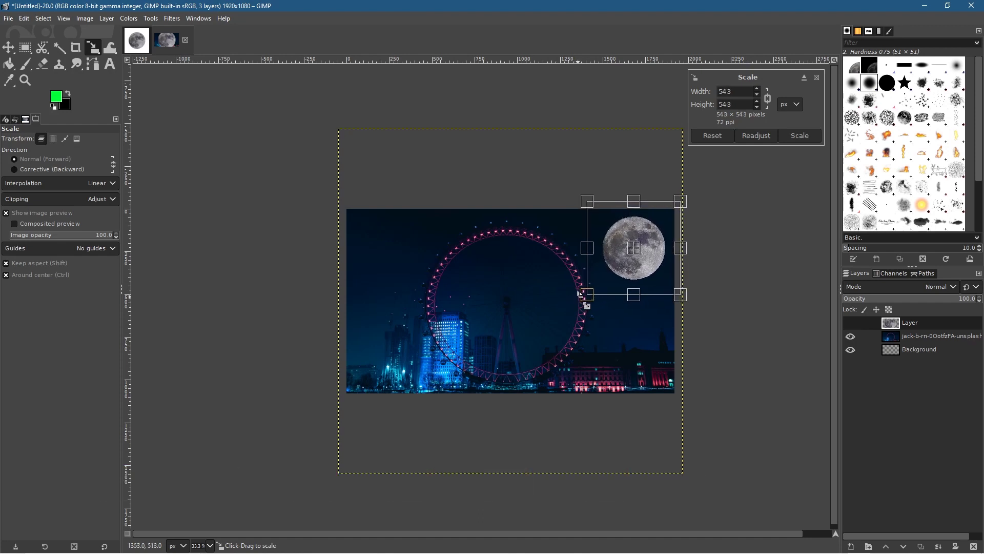
{"action": "left_click", "coordinate": [800, 135]}
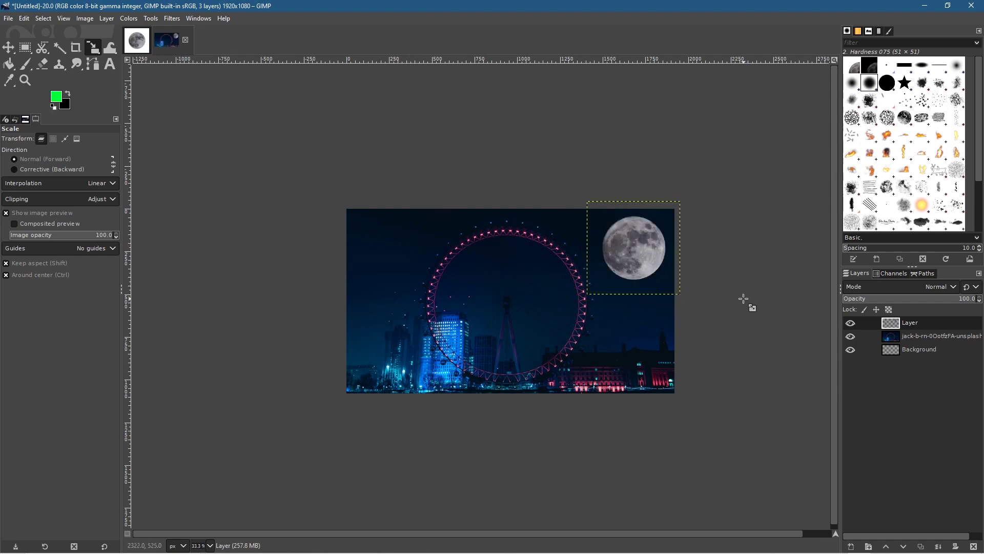
Step: Rename the moon's layer to 'moon'
{"action": "double_click", "coordinate": [910, 324]}
{"action": "type", "text": "moon"}
{"action": "key", "text": "Return"}
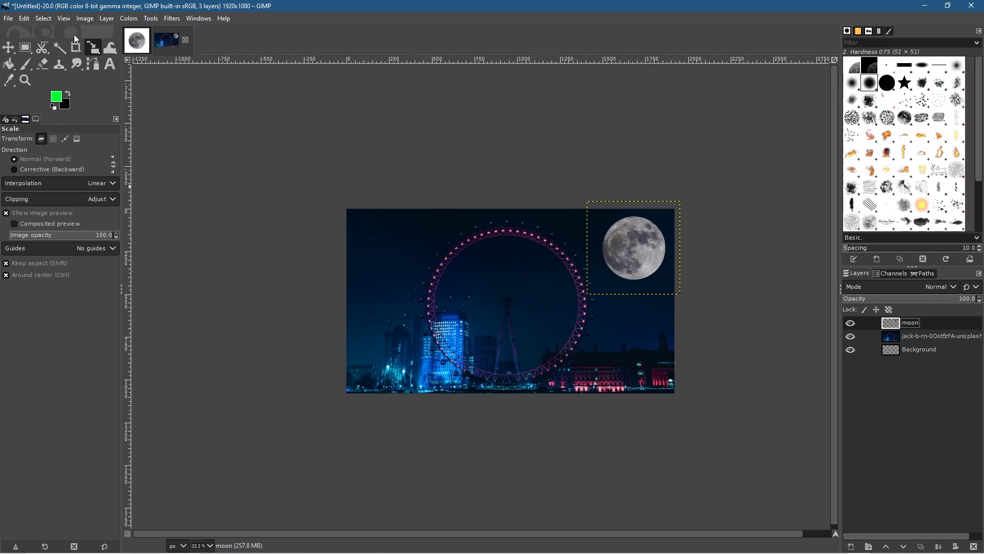
{"action": "left_click", "coordinate": [8, 18]}
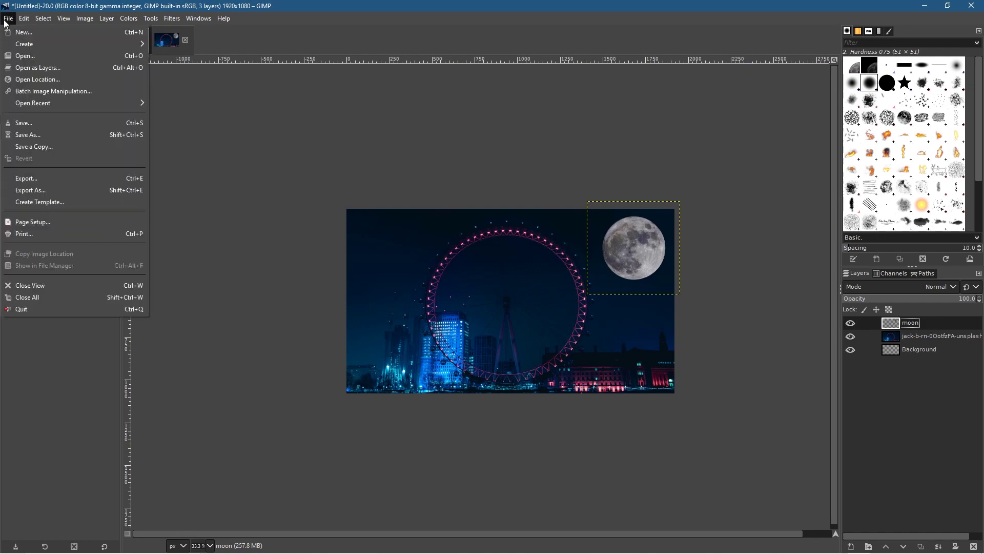
Step: Save the composite as comp-01.xcf and duplicate the moon layer
{"action": "left_click", "coordinate": [29, 131]}
{"action": "type", "text": "comp-01.xcf"}
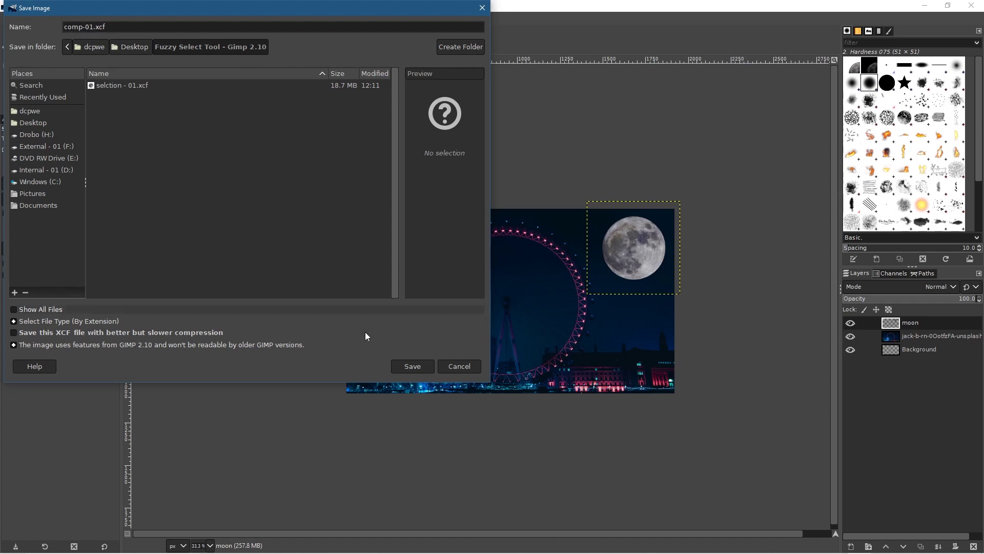
{"action": "left_click", "coordinate": [422, 365]}
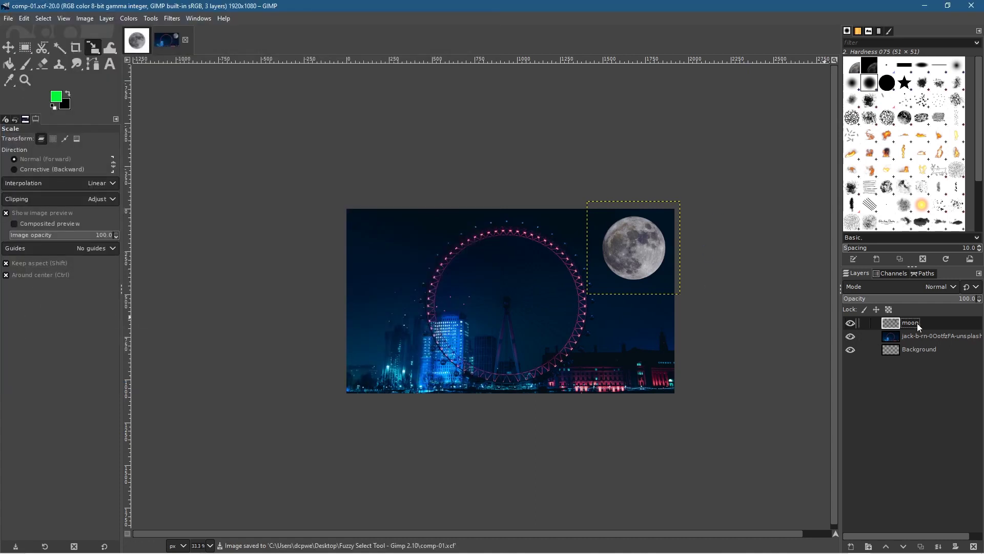
{"action": "left_click", "coordinate": [922, 549]}
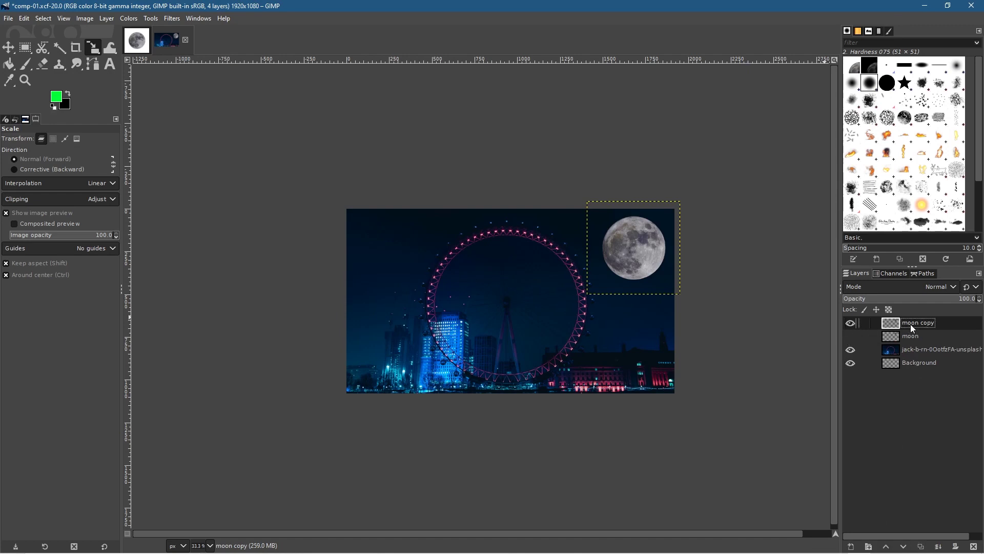
Step: Apply Levels to the moon copy layer with input levels 31 to 202 for more contrast
{"action": "left_click", "coordinate": [128, 20]}
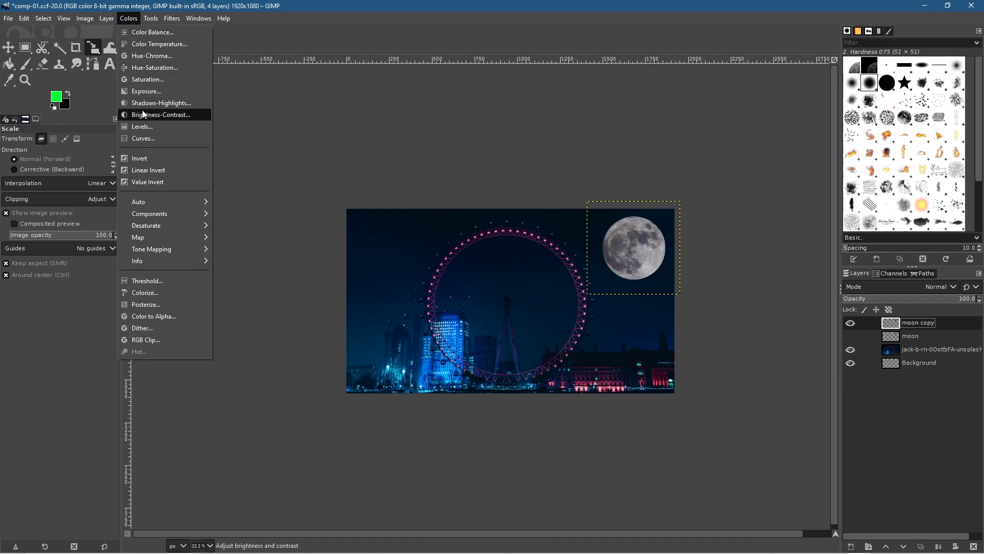
{"action": "left_click", "coordinate": [142, 127]}
{"action": "left_click_drag", "start_coordinate": [330, 197], "coordinate": [323, 169]}
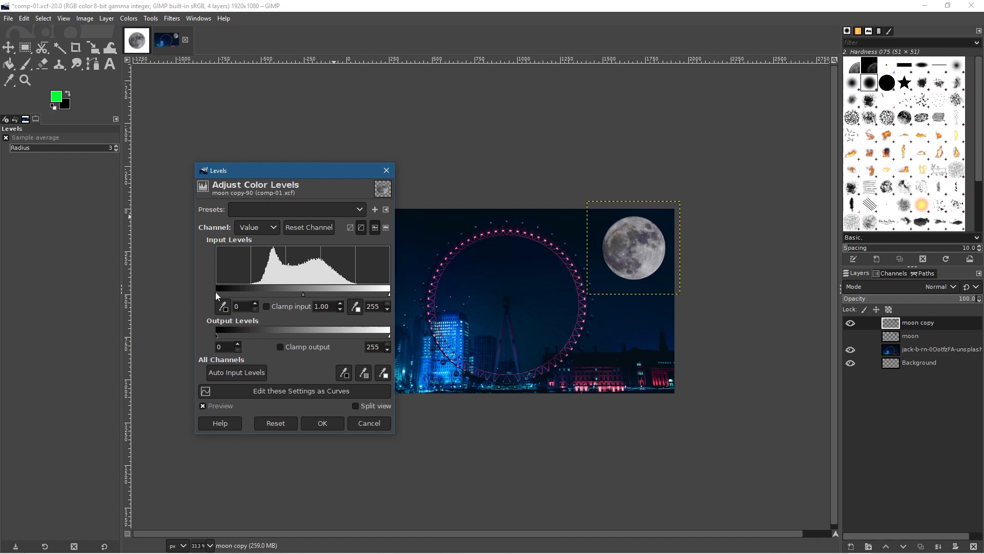
{"action": "left_click_drag", "start_coordinate": [217, 292], "coordinate": [229, 293]}
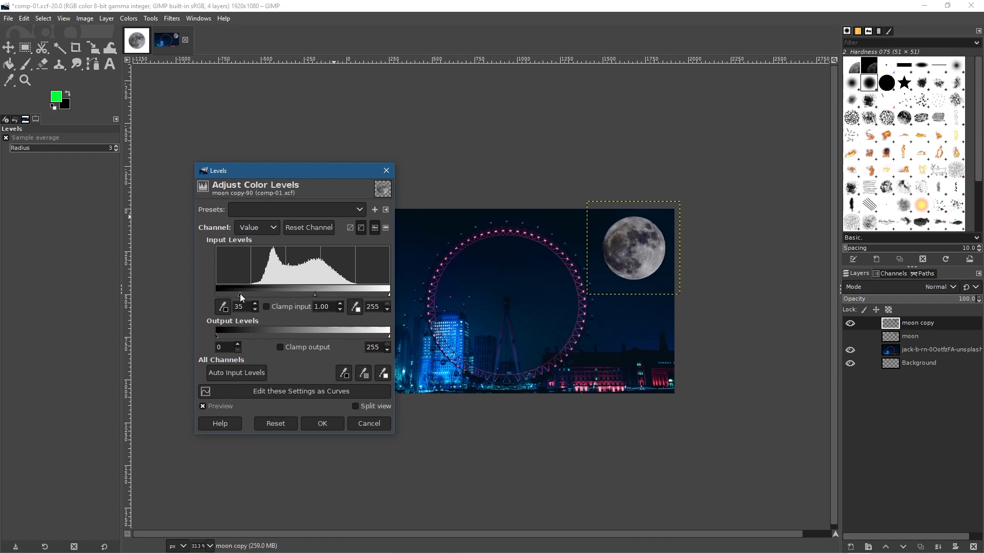
{"action": "left_click_drag", "start_coordinate": [389, 293], "coordinate": [354, 291]}
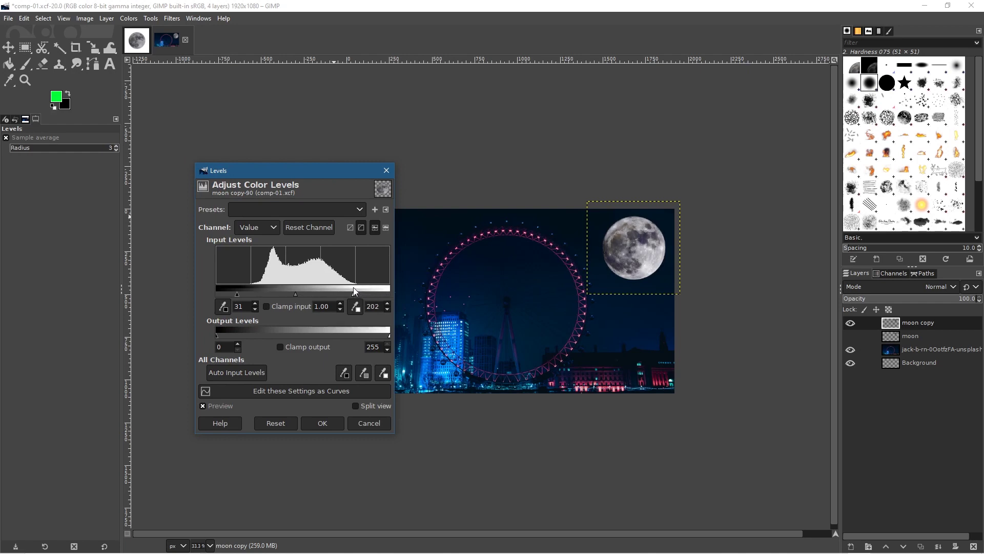
{"action": "left_click_drag", "start_coordinate": [351, 287], "coordinate": [357, 291]}
{"action": "left_click", "coordinate": [318, 426]}
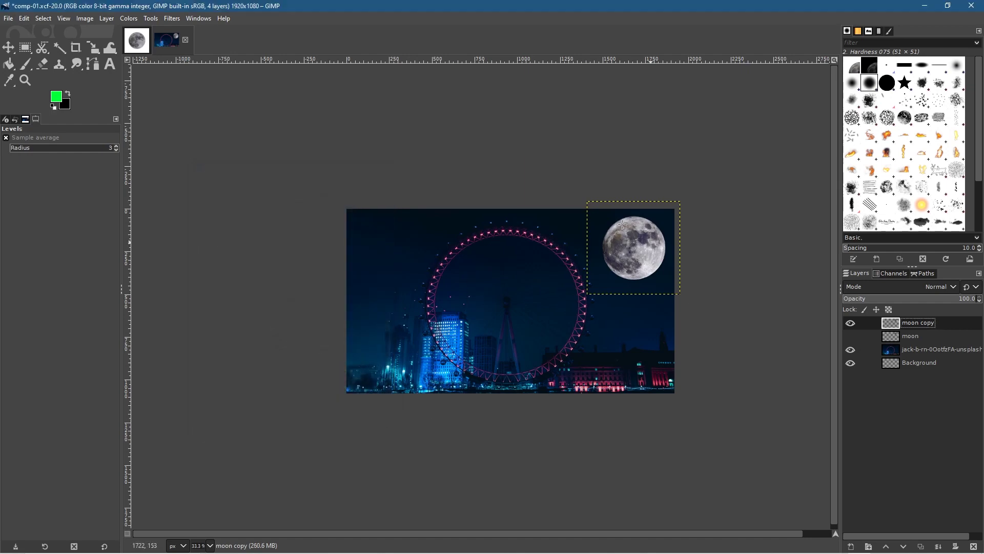
Step: Hide the levelled moon copy layer and make the original moon layer active
{"action": "scroll", "coordinate": [574, 315], "scroll_direction": "up", "scroll_amount": 1}
{"action": "scroll", "coordinate": [574, 315], "scroll_direction": "up", "scroll_amount": 1}
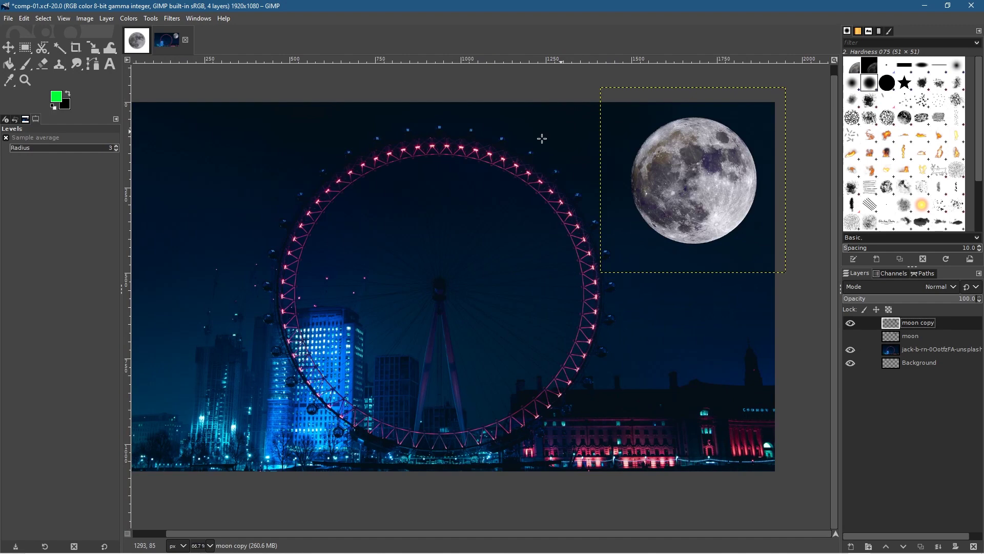
{"action": "left_click", "coordinate": [916, 363]}
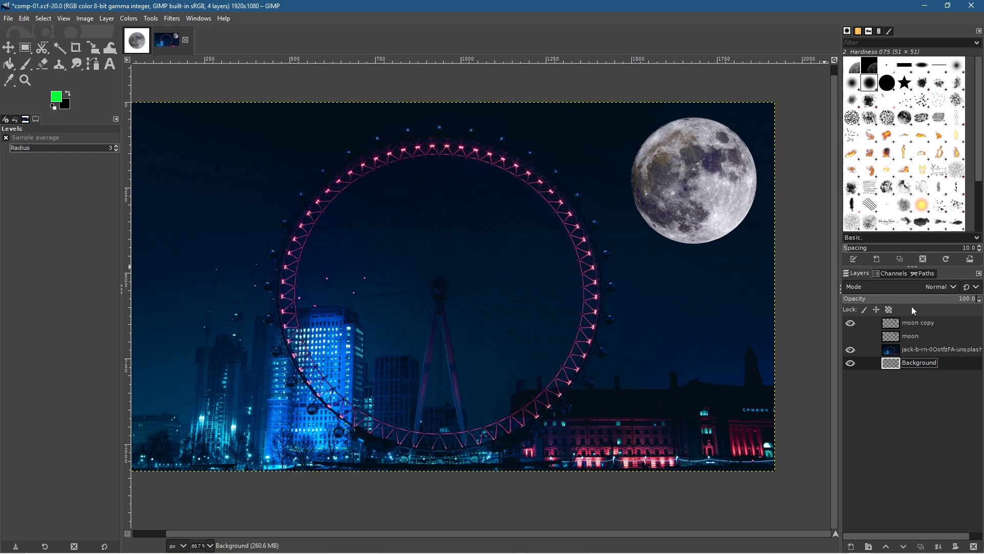
{"action": "left_click", "coordinate": [917, 322]}
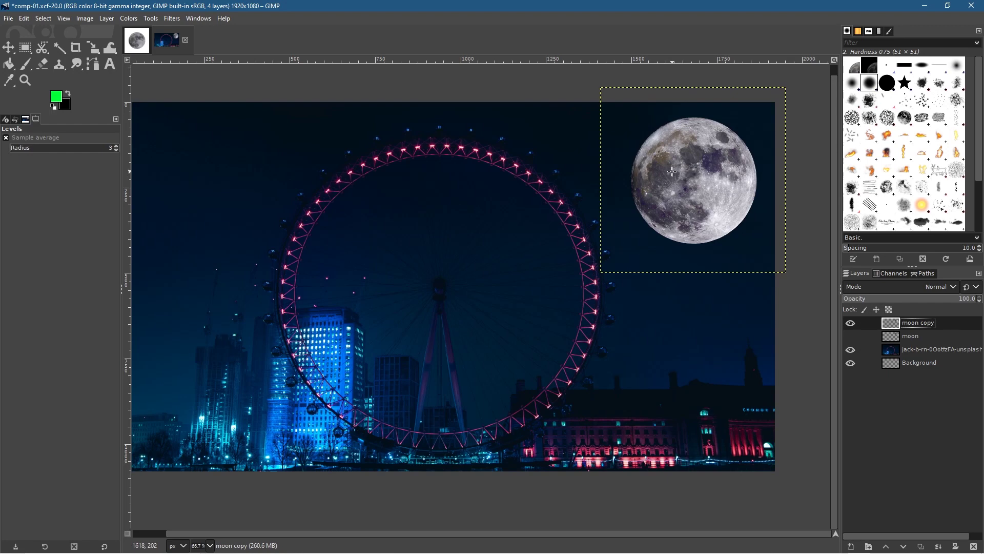
{"action": "left_click", "coordinate": [910, 337]}
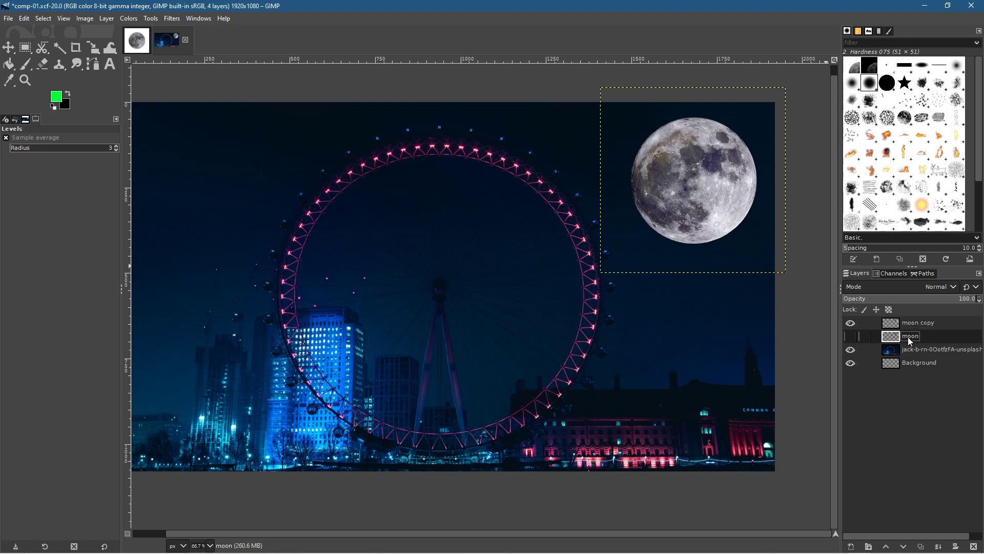
{"action": "left_click", "coordinate": [852, 324]}
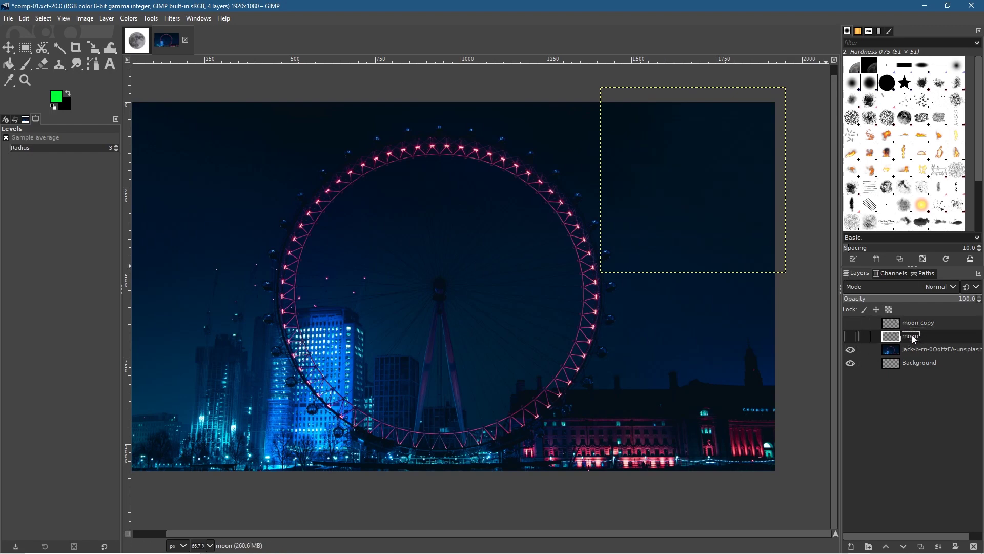
Step: Duplicate the moon layer and make the new moon copy #1 visible
{"action": "left_click", "coordinate": [922, 546]}
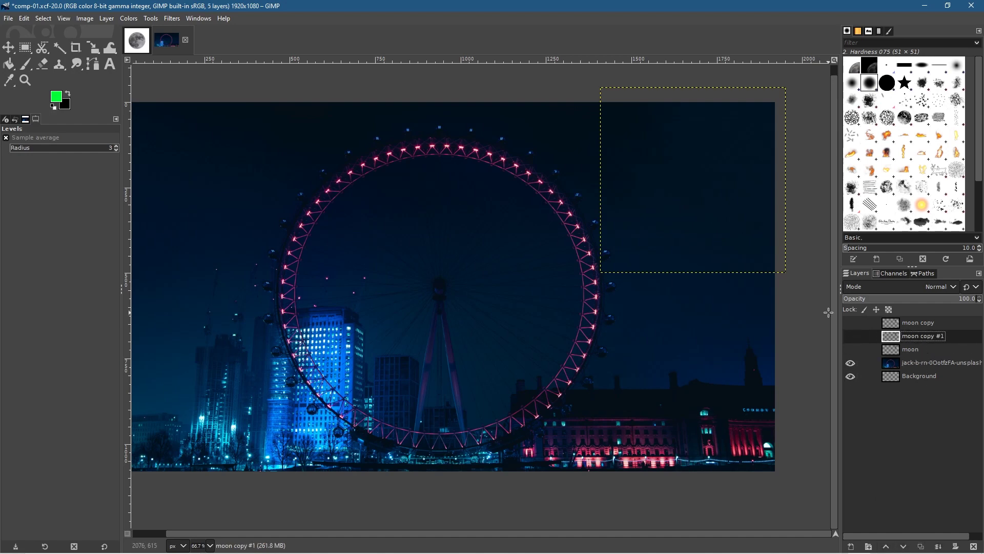
{"action": "left_click", "coordinate": [851, 337]}
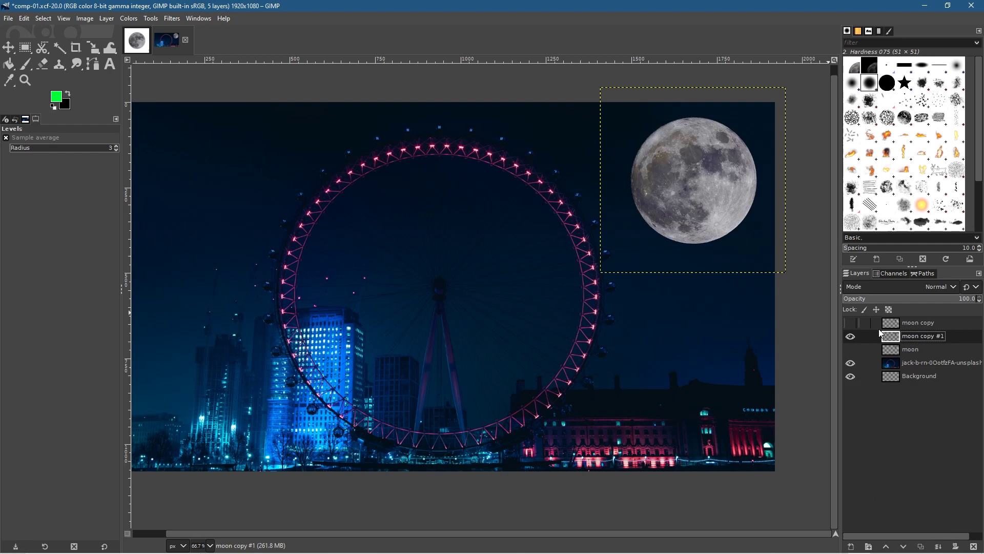
{"action": "left_click", "coordinate": [132, 21]}
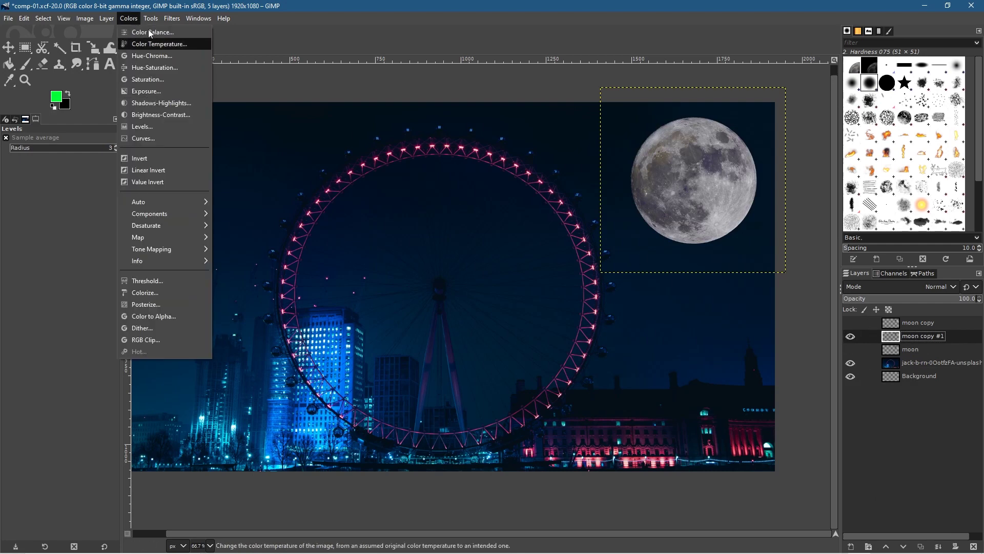
Step: Apply Shadows-Highlights to moon copy #1: shadows 17.07, highlights 14.63, white point 10, compress about 54
{"action": "left_click", "coordinate": [152, 104]}
{"action": "left_click_drag", "start_coordinate": [815, 156], "coordinate": [209, 182]}
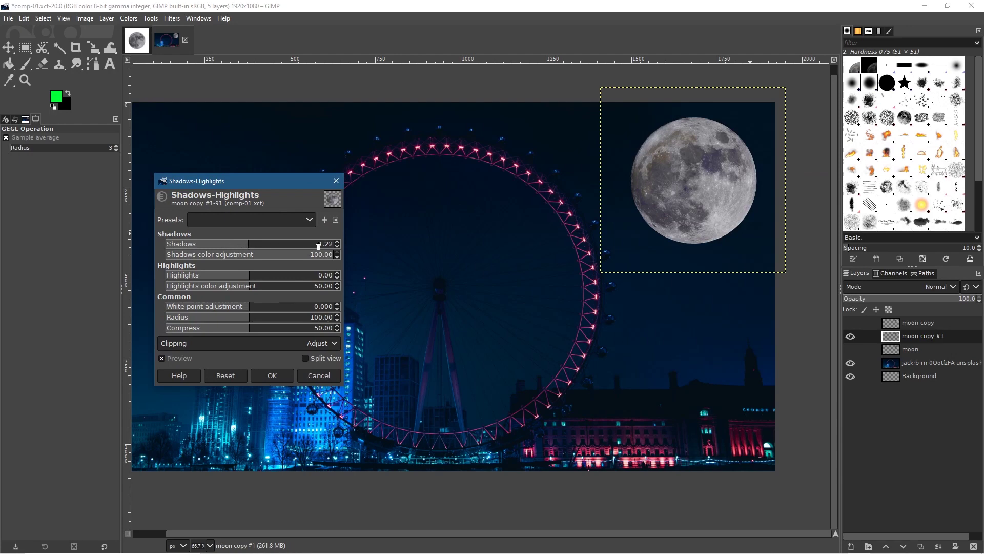
{"action": "left_click", "coordinate": [246, 241]}
{"action": "left_click_drag", "start_coordinate": [246, 245], "coordinate": [261, 274]}
{"action": "left_click_drag", "start_coordinate": [251, 308], "coordinate": [268, 321]}
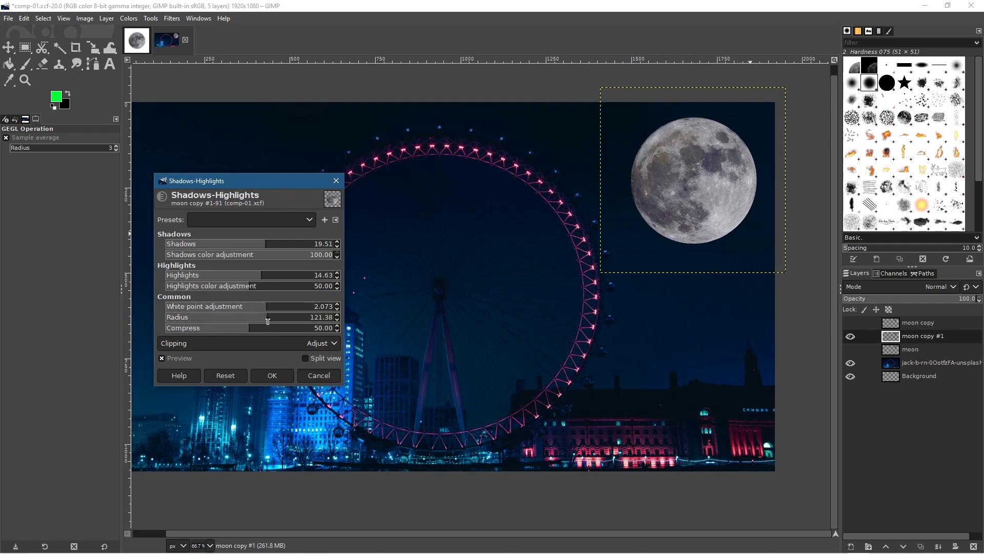
{"action": "mouse_move", "coordinate": [259, 244]}
{"action": "left_mouse_down"}
{"action": "mouse_move", "coordinate": [168, 244]}
{"action": "mouse_move", "coordinate": [264, 245]}
{"action": "left_mouse_up"}
{"action": "left_click", "coordinate": [321, 359]}
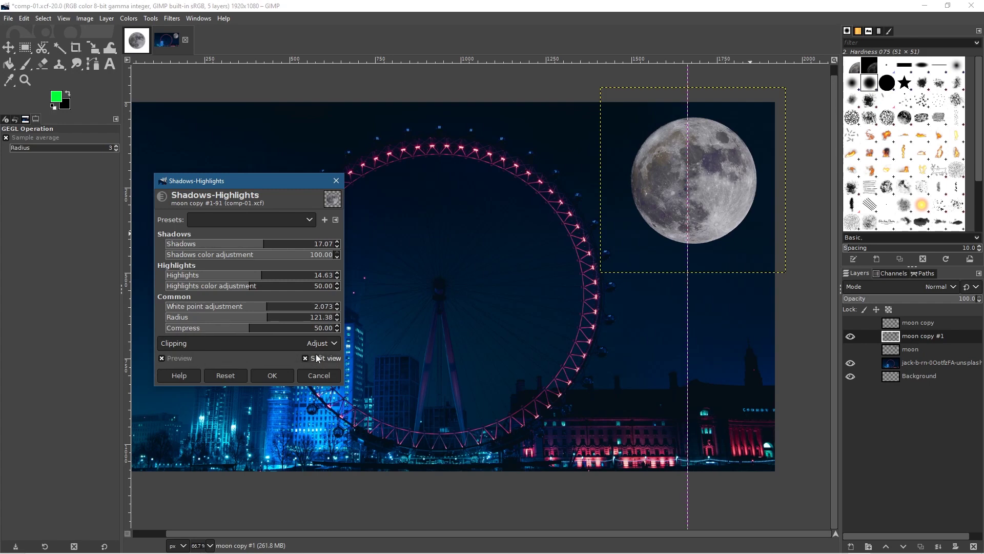
{"action": "left_click_drag", "start_coordinate": [244, 328], "coordinate": [345, 301]}
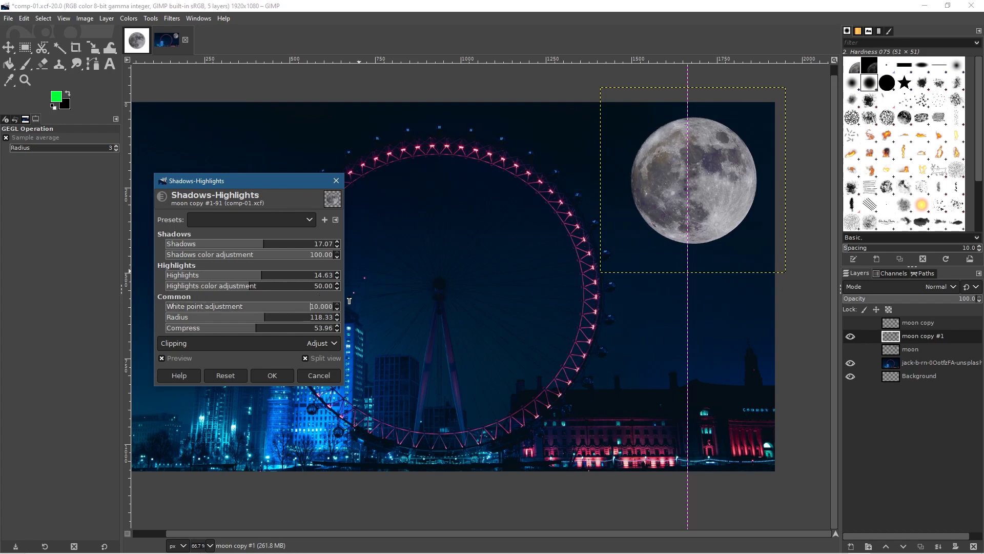
{"action": "left_click", "coordinate": [272, 376]}
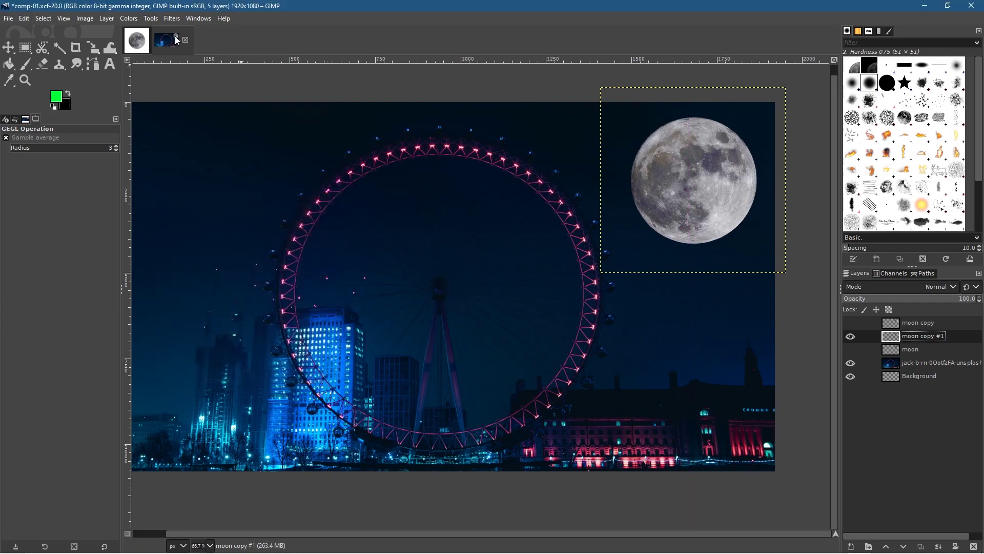
{"action": "left_click", "coordinate": [131, 19]}
Step: Desaturate moon copy #1 with Hue-Saturation (saturation -100, lightness 3.0), then compare it with the coloured moon
{"action": "left_click", "coordinate": [143, 79]}
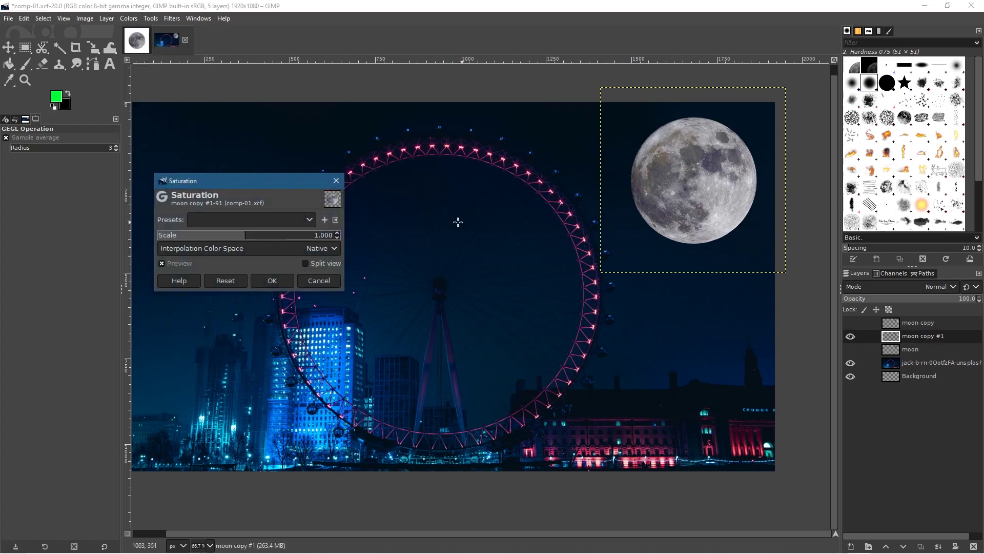
{"action": "left_click", "coordinate": [336, 181]}
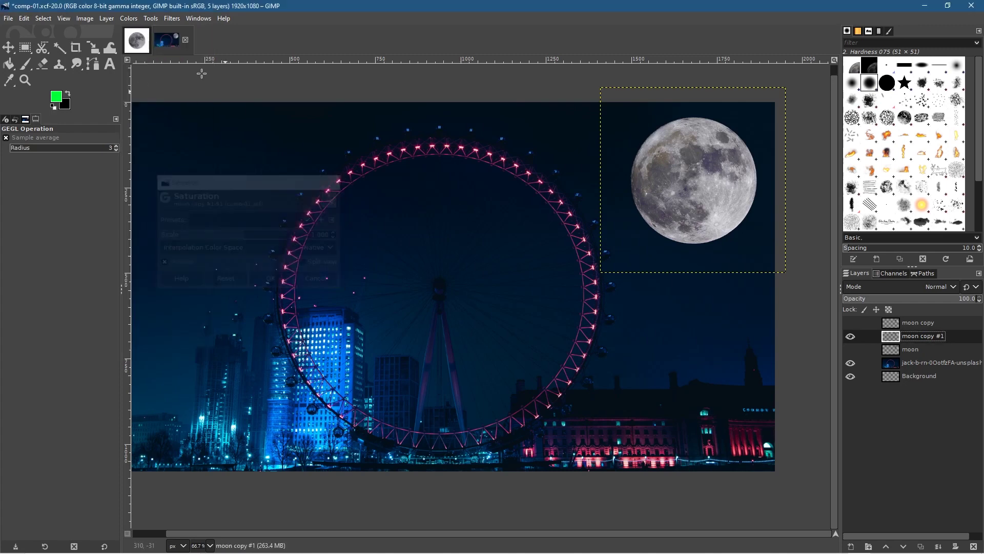
{"action": "left_click", "coordinate": [129, 19]}
{"action": "left_click", "coordinate": [143, 67]}
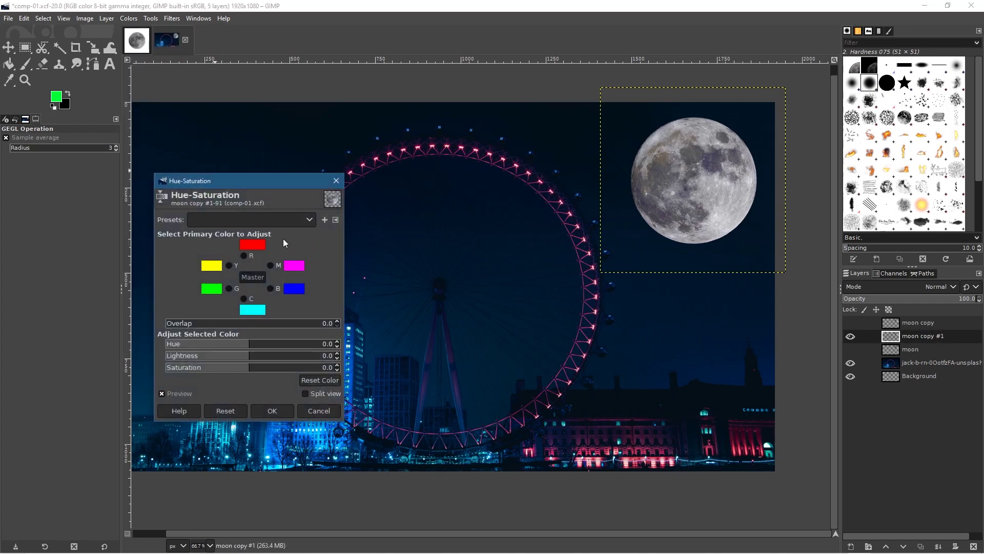
{"action": "mouse_move", "coordinate": [235, 353]}
{"action": "left_mouse_down"}
{"action": "mouse_move", "coordinate": [271, 354]}
{"action": "mouse_move", "coordinate": [234, 354]}
{"action": "left_mouse_up"}
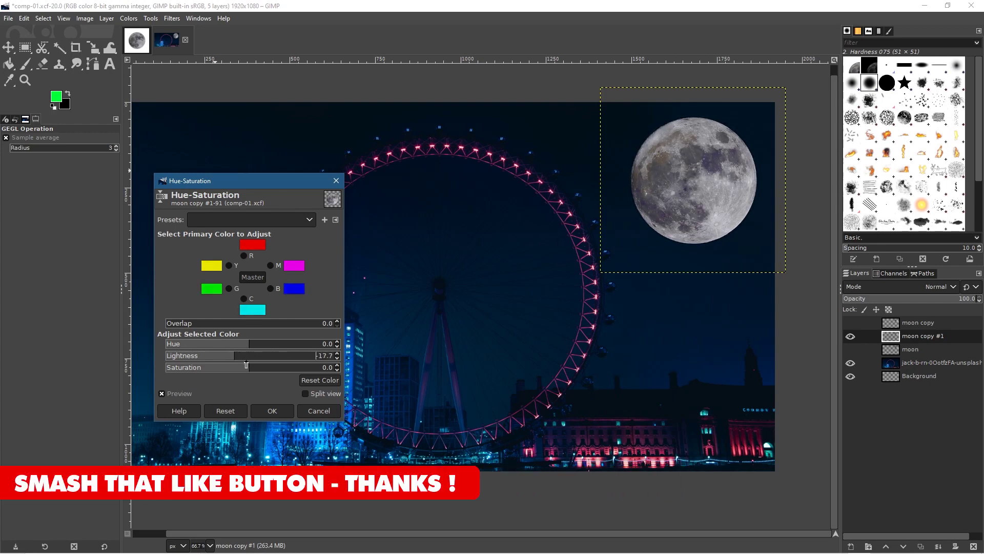
{"action": "left_click_drag", "start_coordinate": [248, 367], "coordinate": [334, 368]}
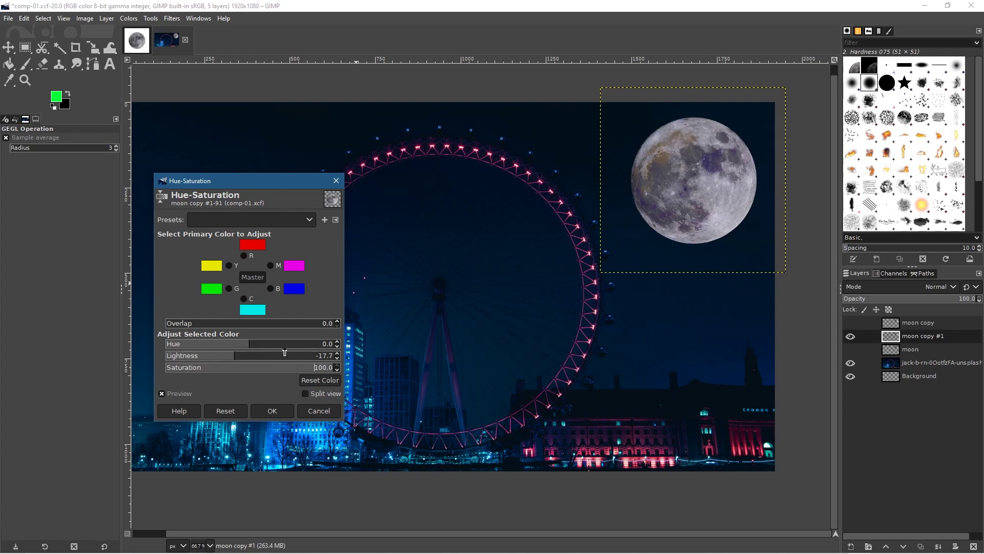
{"action": "left_click_drag", "start_coordinate": [309, 359], "coordinate": [250, 349]}
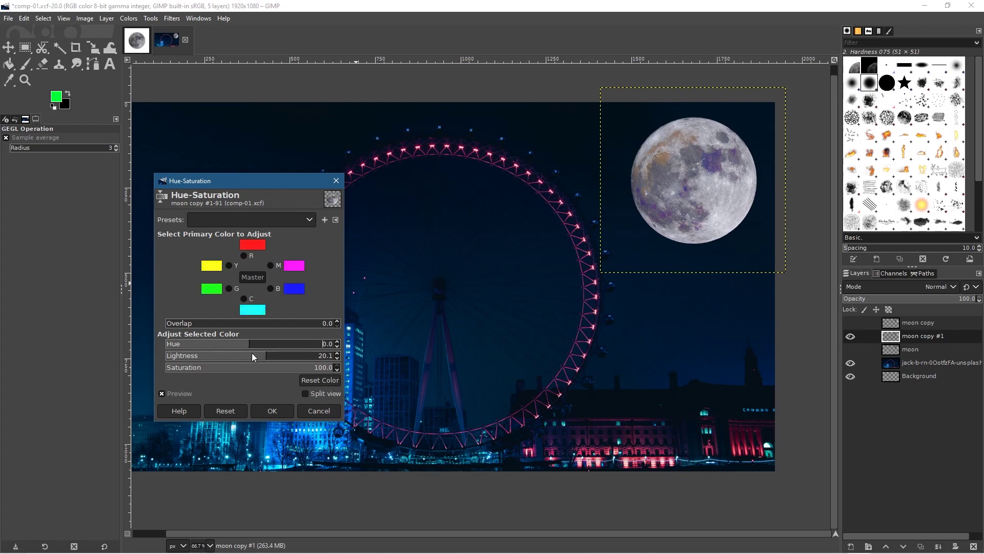
{"action": "left_click_drag", "start_coordinate": [303, 368], "coordinate": [70, 367]}
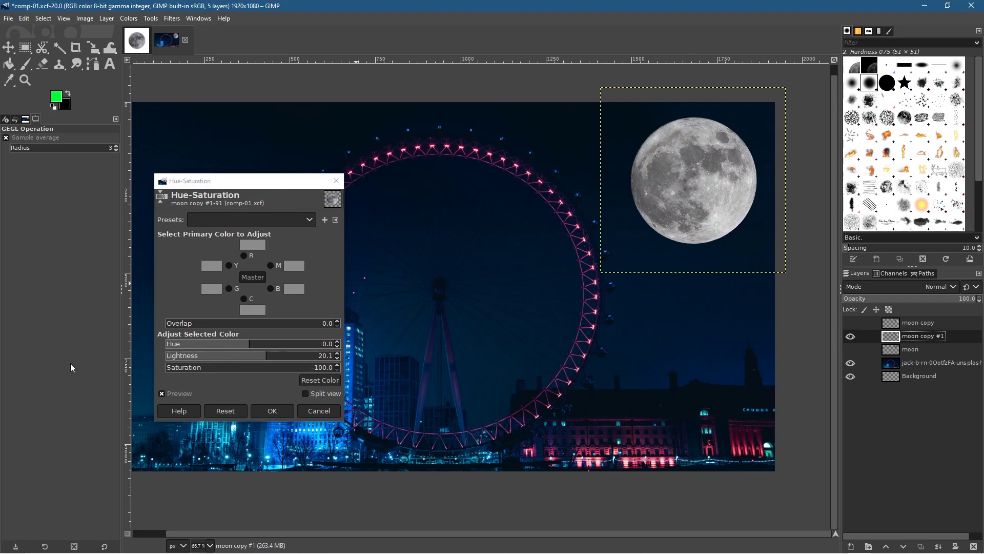
{"action": "mouse_move", "coordinate": [265, 356]}
{"action": "left_mouse_down"}
{"action": "mouse_move", "coordinate": [282, 360]}
{"action": "mouse_move", "coordinate": [203, 362]}
{"action": "mouse_move", "coordinate": [252, 364]}
{"action": "left_mouse_up"}
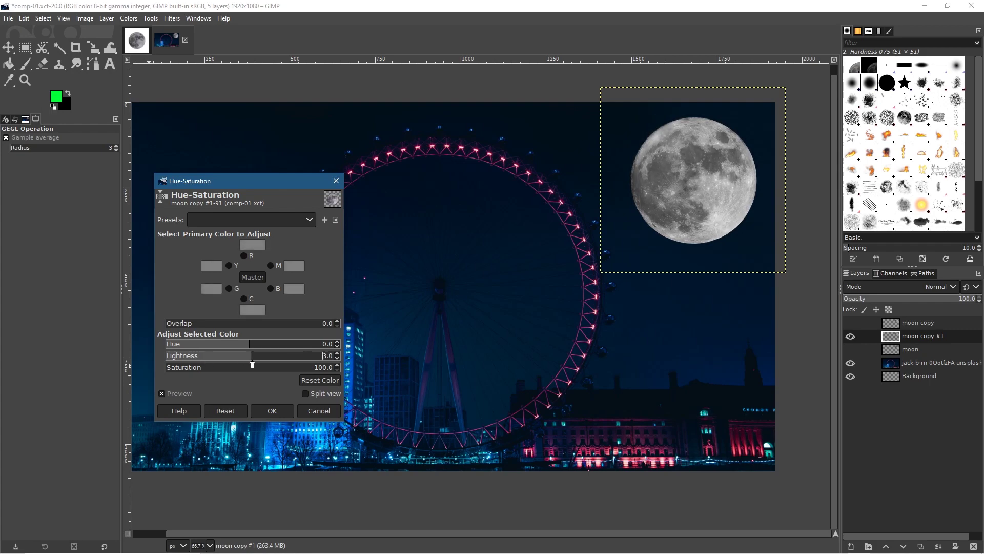
{"action": "left_click", "coordinate": [272, 411]}
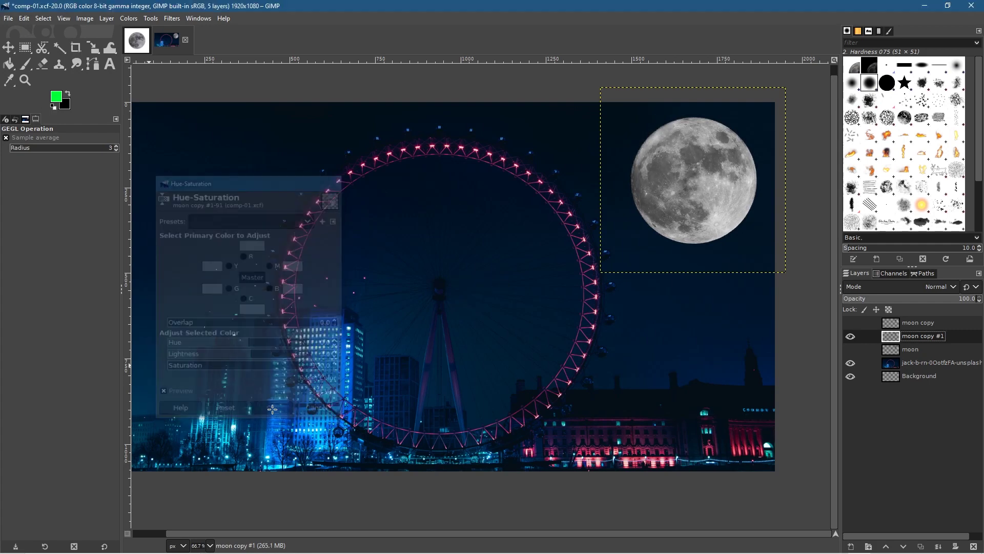
{"action": "left_click", "coordinate": [851, 337]}
{"action": "left_click", "coordinate": [851, 322]}
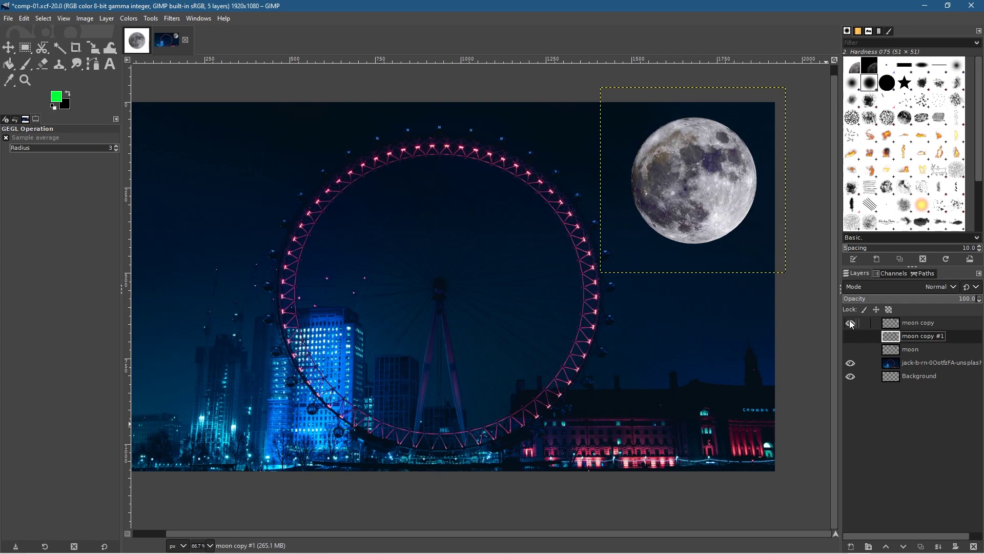
Step: Compare the coloured and grey moon layers, leaving moon copy #1 hidden
{"action": "left_click", "coordinate": [851, 322]}
{"action": "left_click", "coordinate": [851, 323]}
{"action": "left_click", "coordinate": [850, 336]}
{"action": "left_click", "coordinate": [854, 327]}
{"action": "left_click", "coordinate": [854, 327]}
{"action": "left_click", "coordinate": [855, 327]}
{"action": "left_click", "coordinate": [854, 326]}
{"action": "left_click", "coordinate": [851, 336]}
Step: Save the composite as comp-01.xcf, export comp-01.png, then switch to and close the moon cut-out image
{"action": "left_click", "coordinate": [8, 18]}
{"action": "left_click", "coordinate": [49, 124]}
{"action": "left_click", "coordinate": [16, 20]}
{"action": "left_click", "coordinate": [39, 178]}
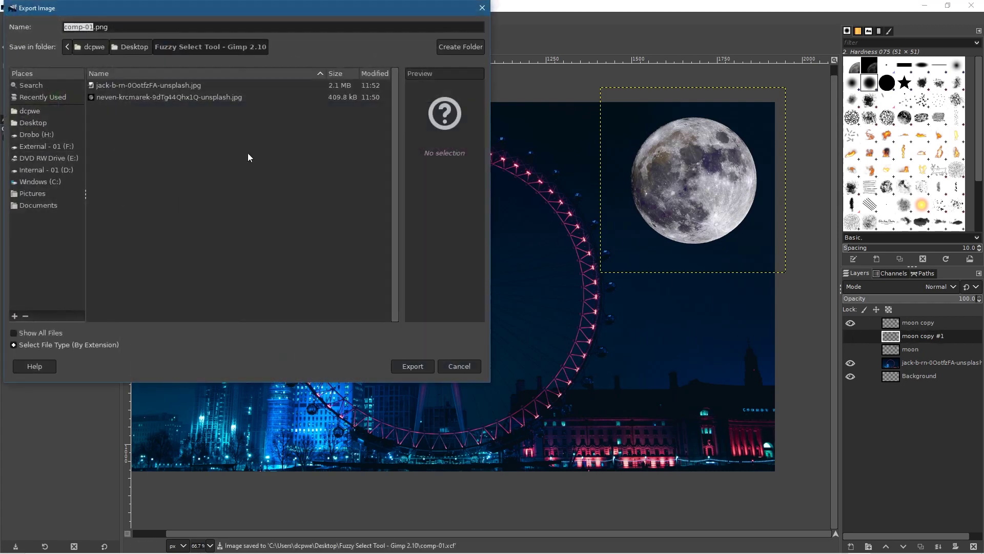
{"action": "left_click", "coordinate": [413, 368]}
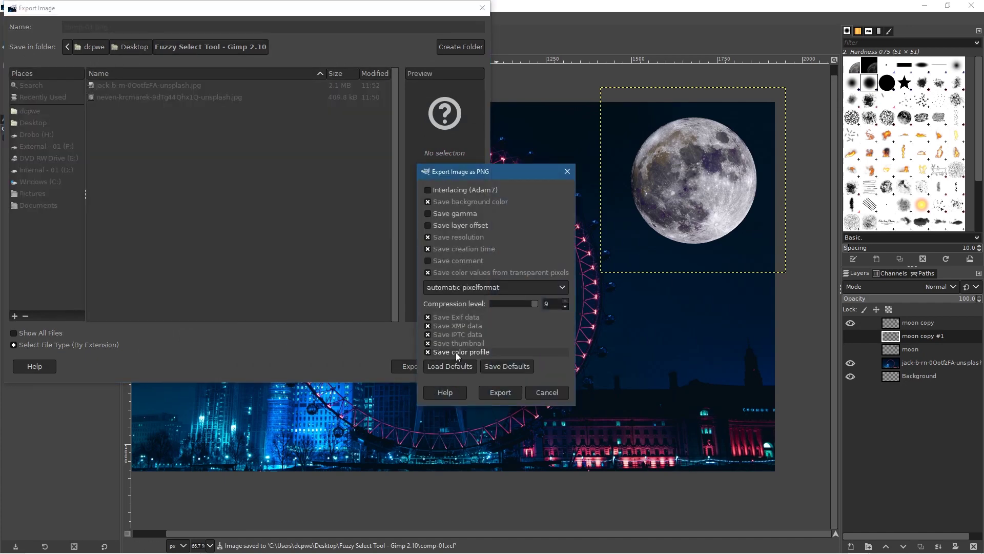
{"action": "left_click", "coordinate": [507, 389]}
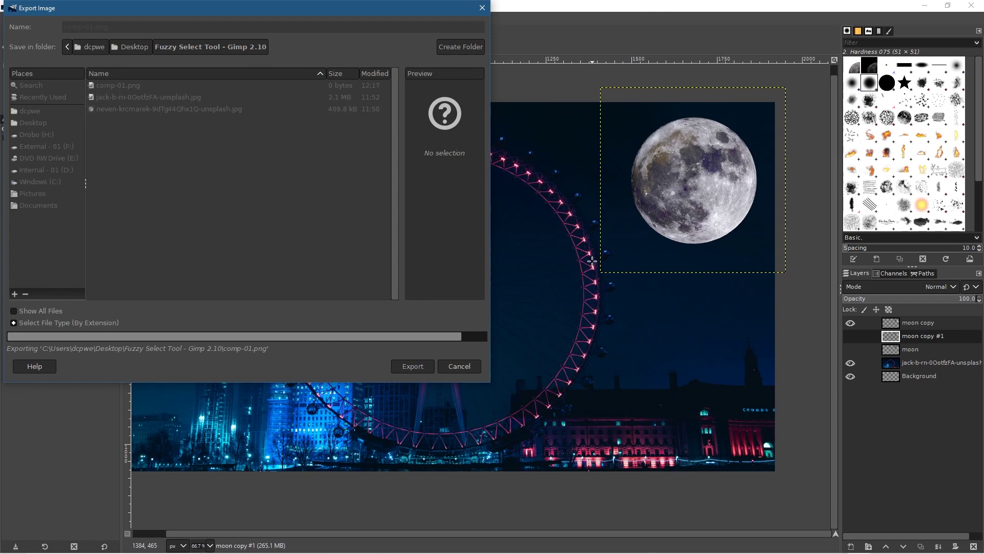
{"action": "left_click", "coordinate": [137, 41]}
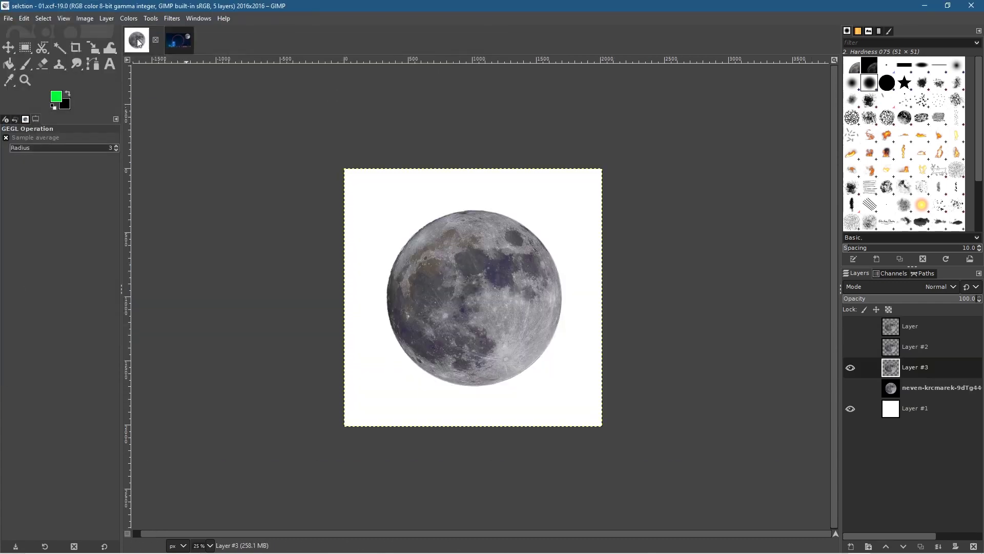
{"action": "left_click", "coordinate": [156, 40]}
Step: Close the composite in GIMP, view the London Eye photo and comp-01.png in Photos, then close Explorer
{"action": "left_click", "coordinate": [155, 40]}
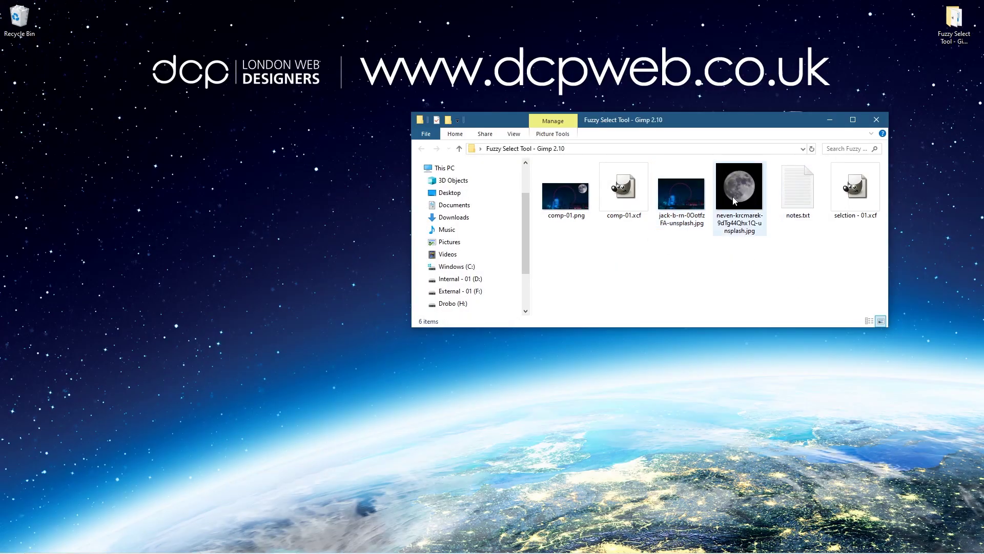
{"action": "left_click", "coordinate": [736, 194]}
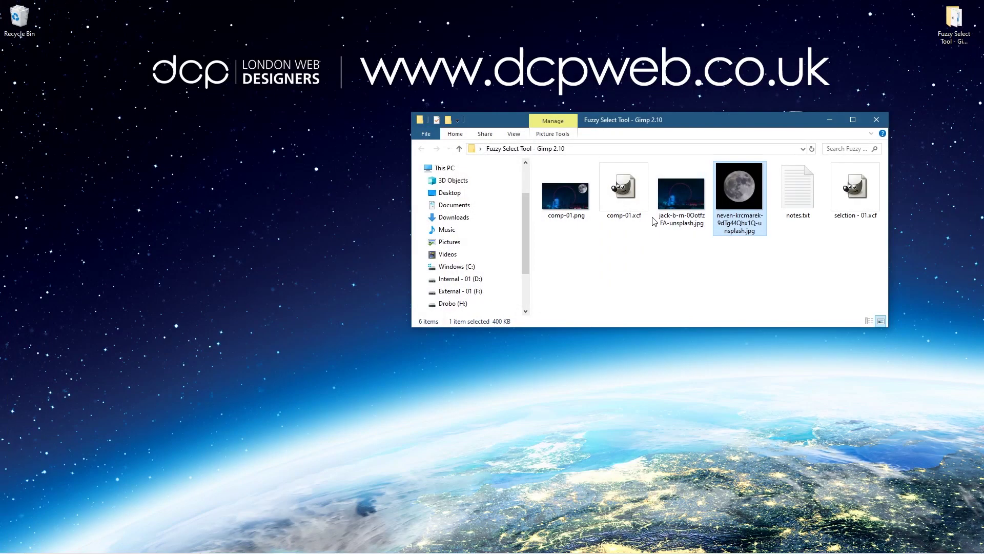
{"action": "double_click", "coordinate": [663, 215]}
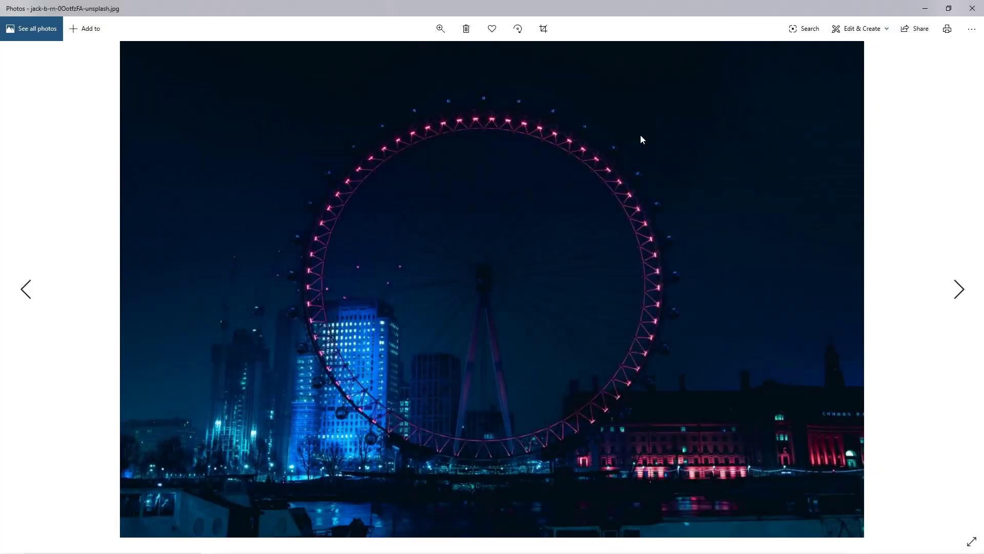
{"action": "left_click", "coordinate": [973, 8]}
{"action": "double_click", "coordinate": [567, 190]}
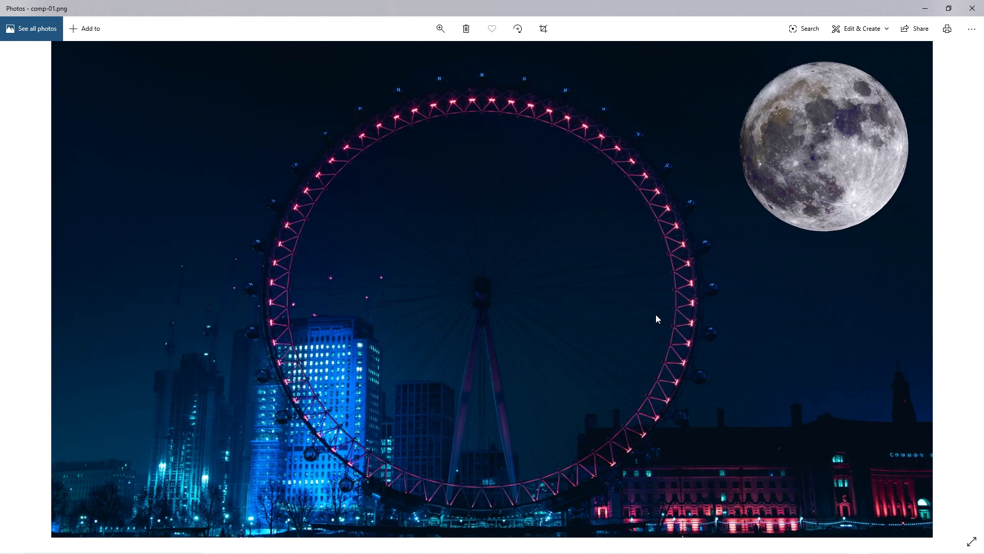
{"action": "left_click", "coordinate": [972, 8]}
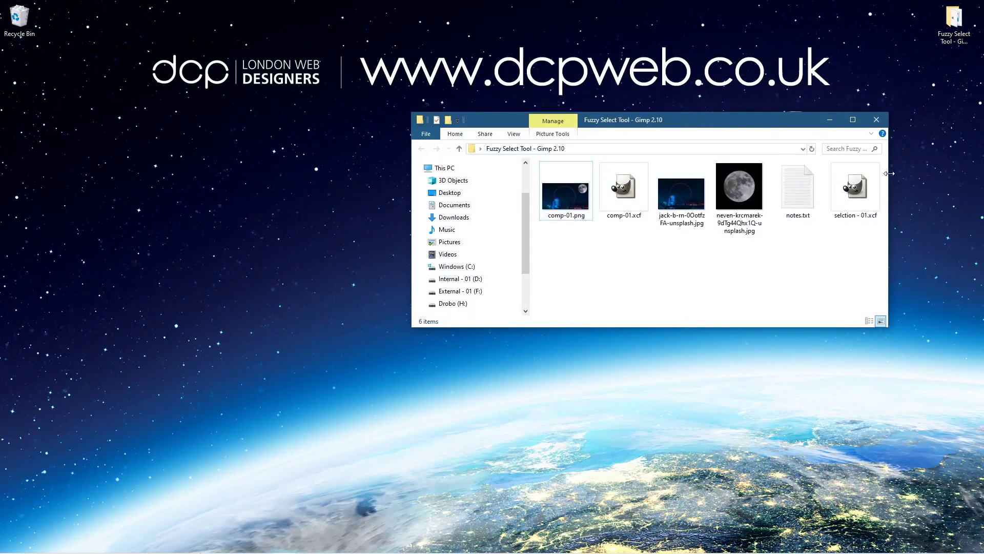
{"action": "left_click", "coordinate": [877, 120]}
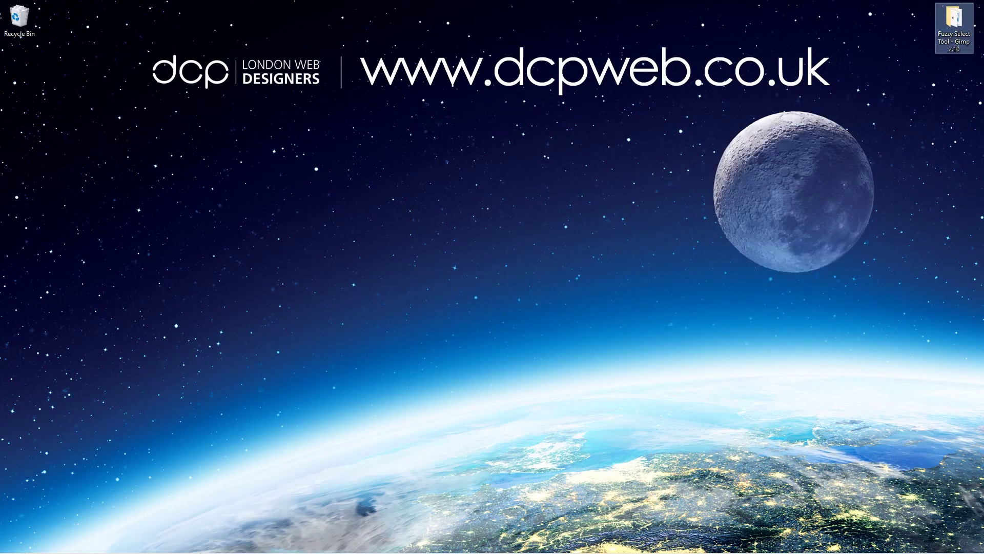